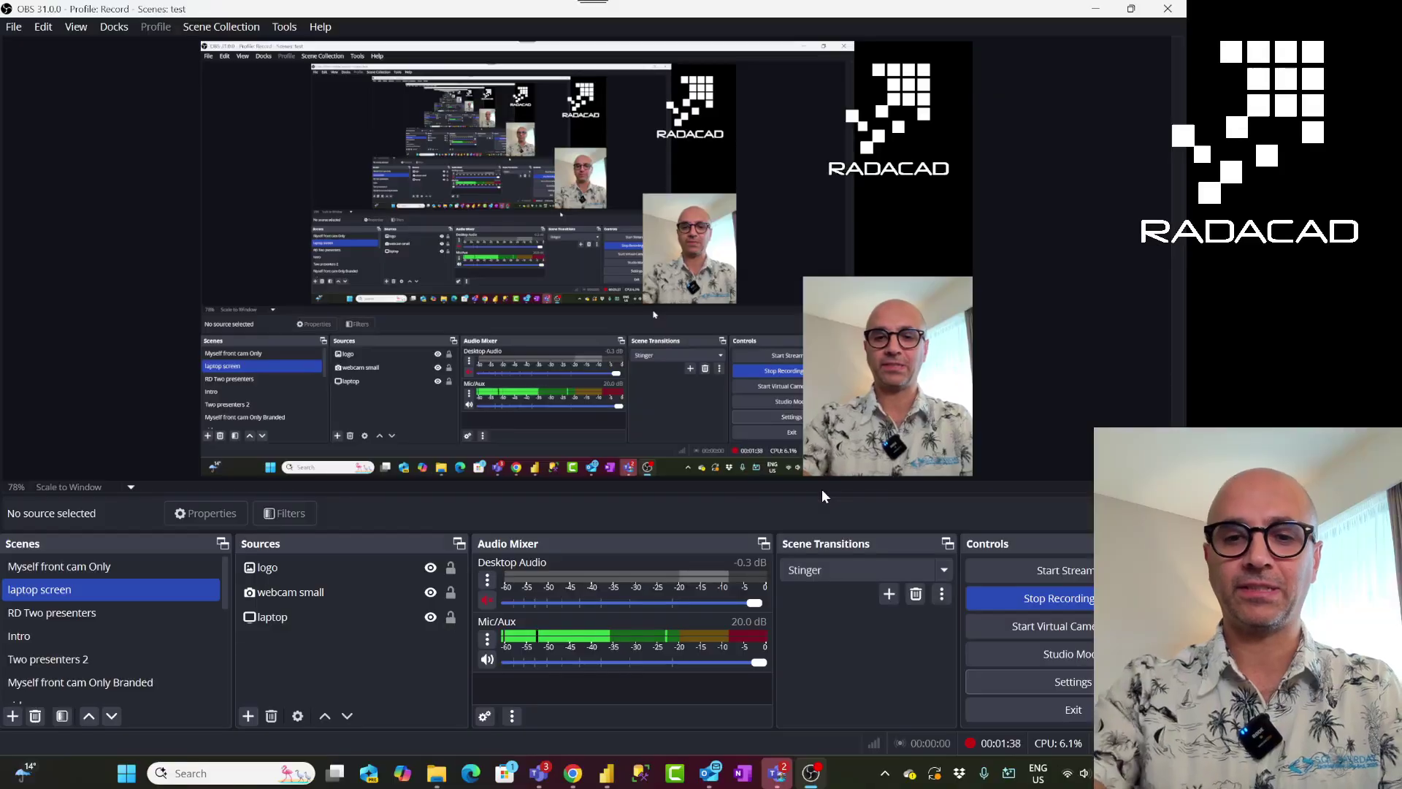
# Switch to Power BI Desktop and look through the list of INFO functions and descriptions in Query 5's results
pyautogui.click(607, 775)
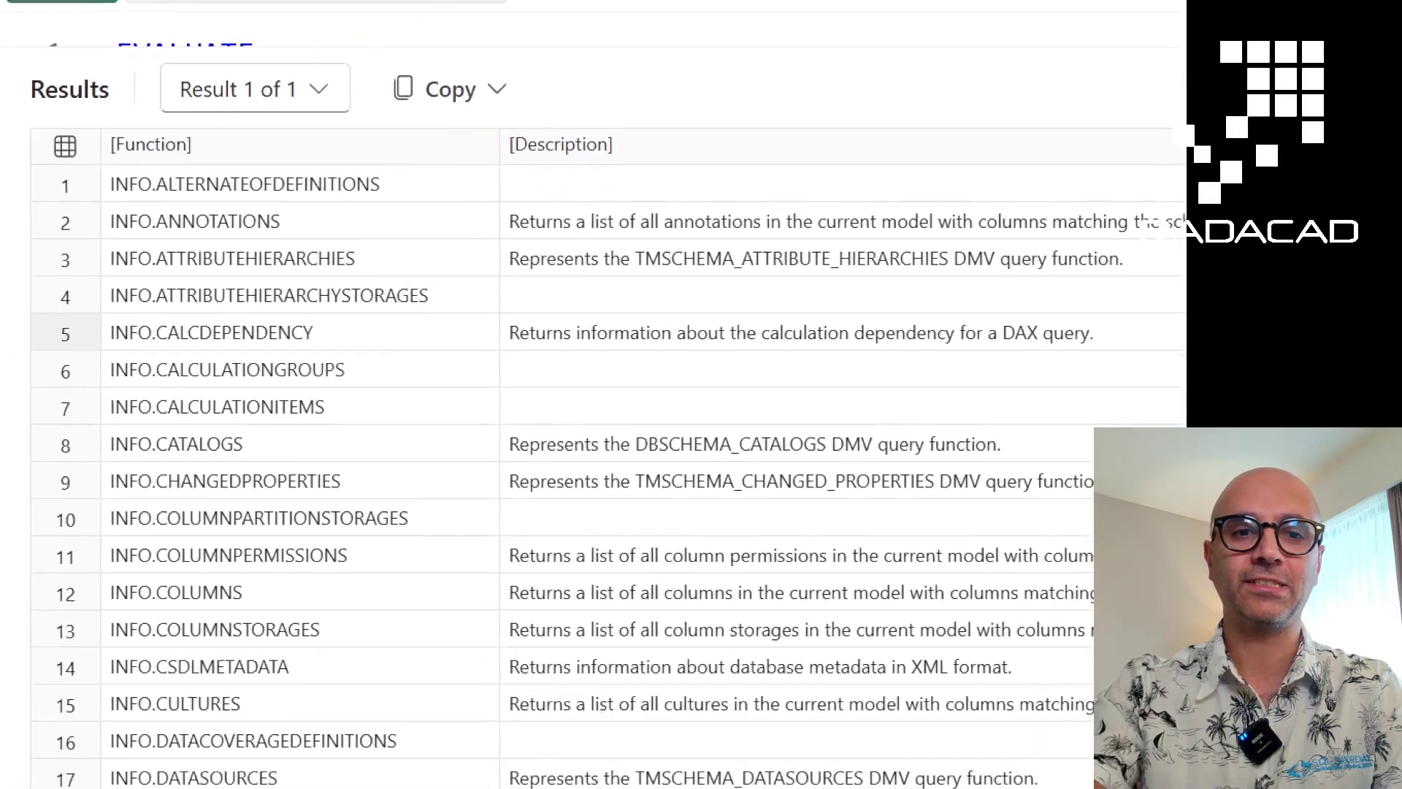
pyautogui.moveTo(104, 144); pyautogui.dragTo(162, 480)
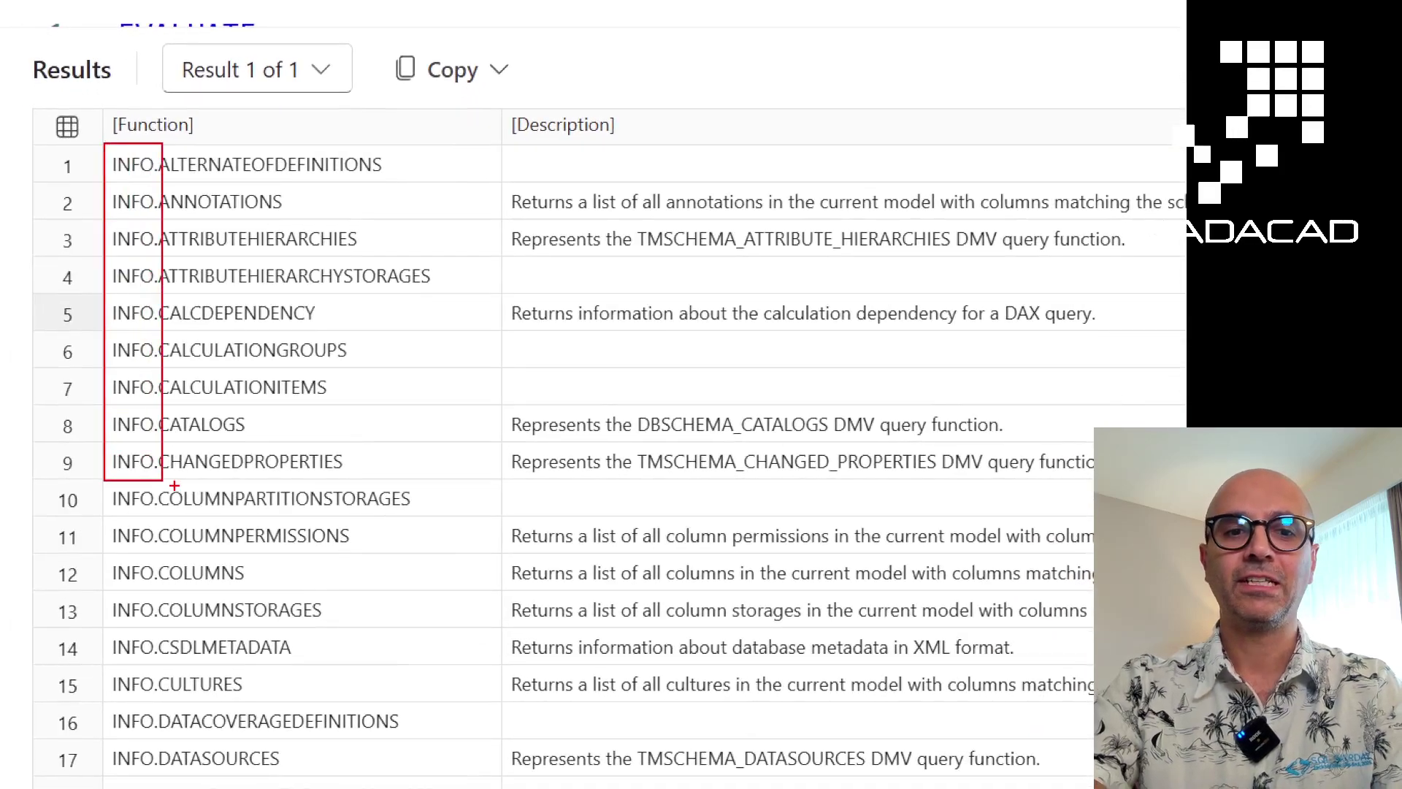
pyautogui.press('Escape')
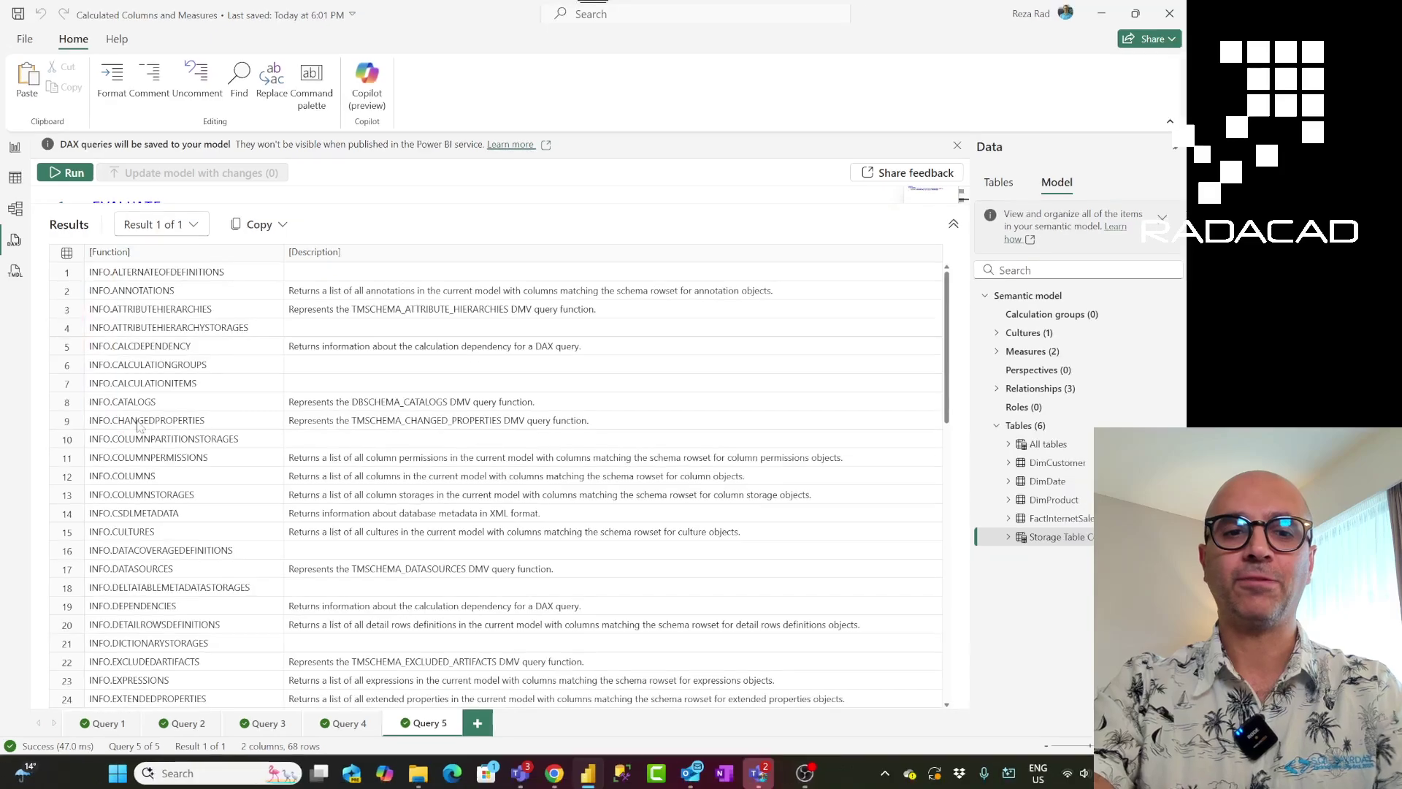
pyautogui.scroll(-15, 145, 393)
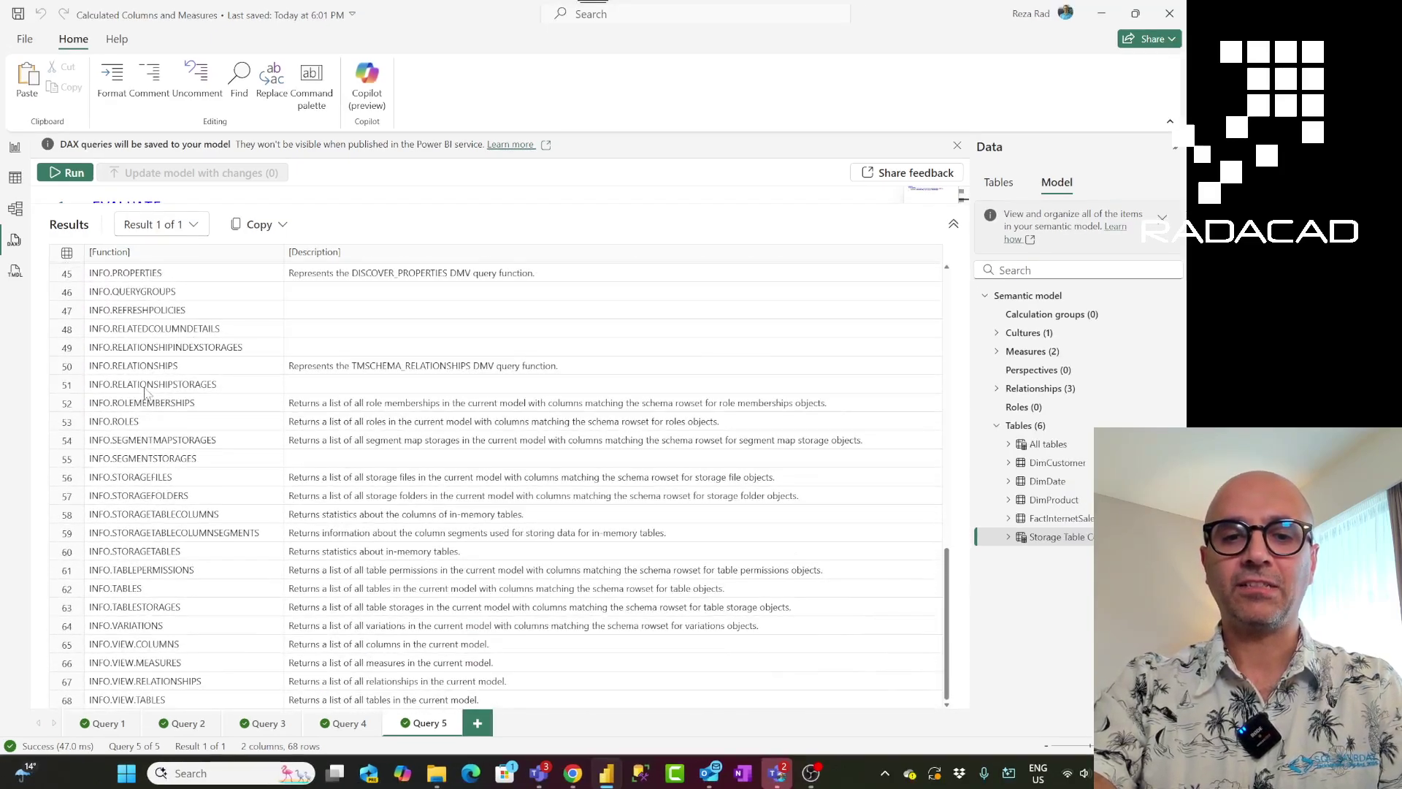
pyautogui.scroll(15, 145, 393)
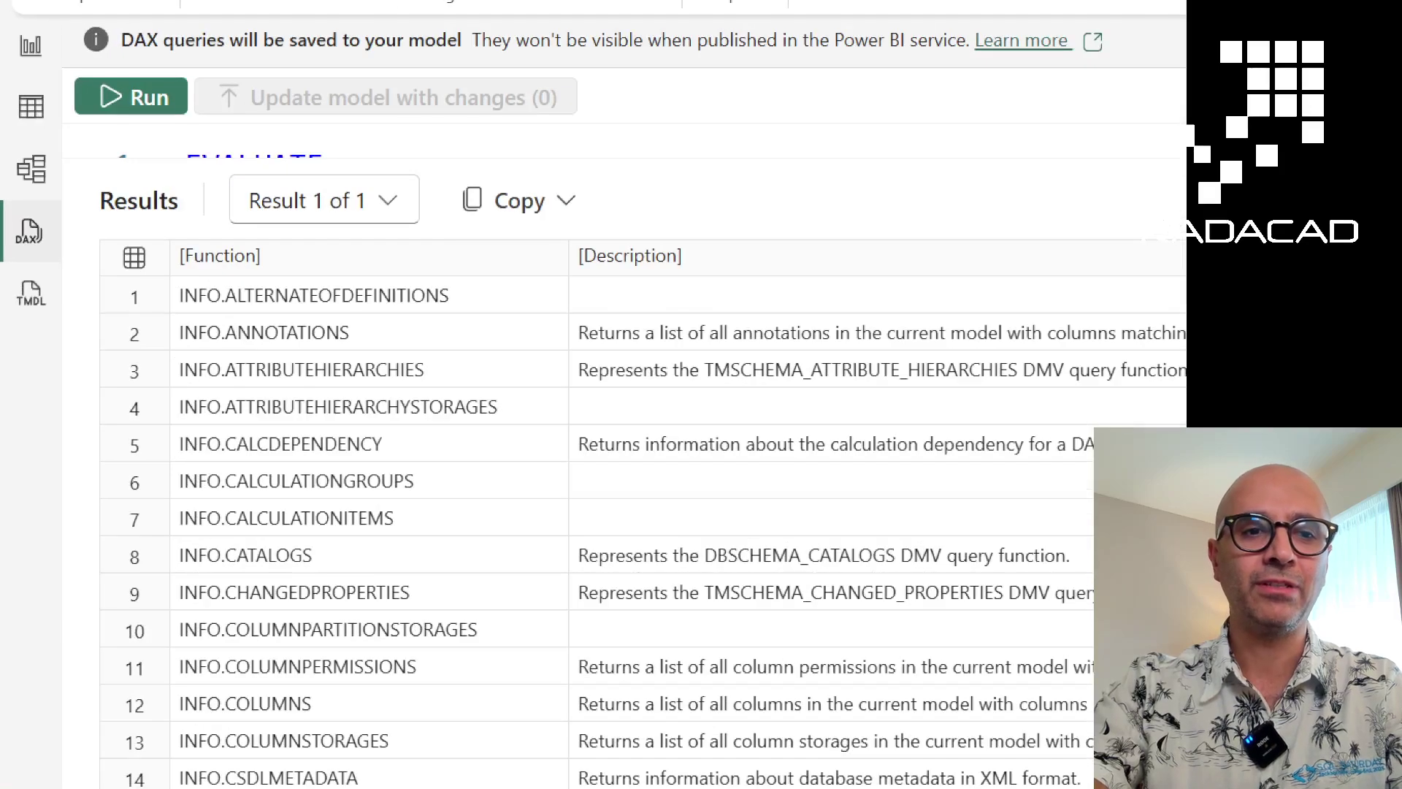
pyautogui.moveTo(2, 201); pyautogui.dragTo(56, 261)
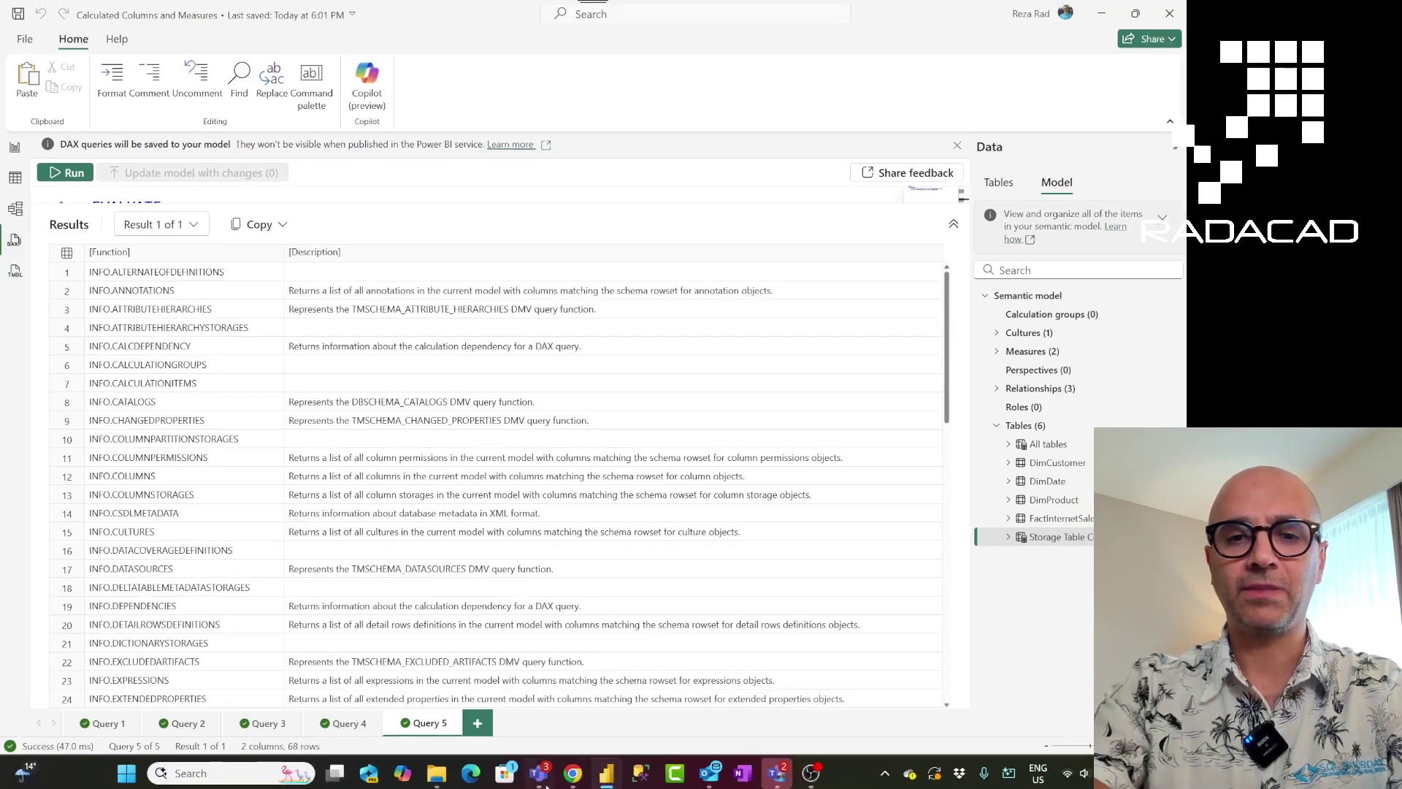
# Add a new DAX query and begin it with an EVALUATE statement
pyautogui.click(478, 723)
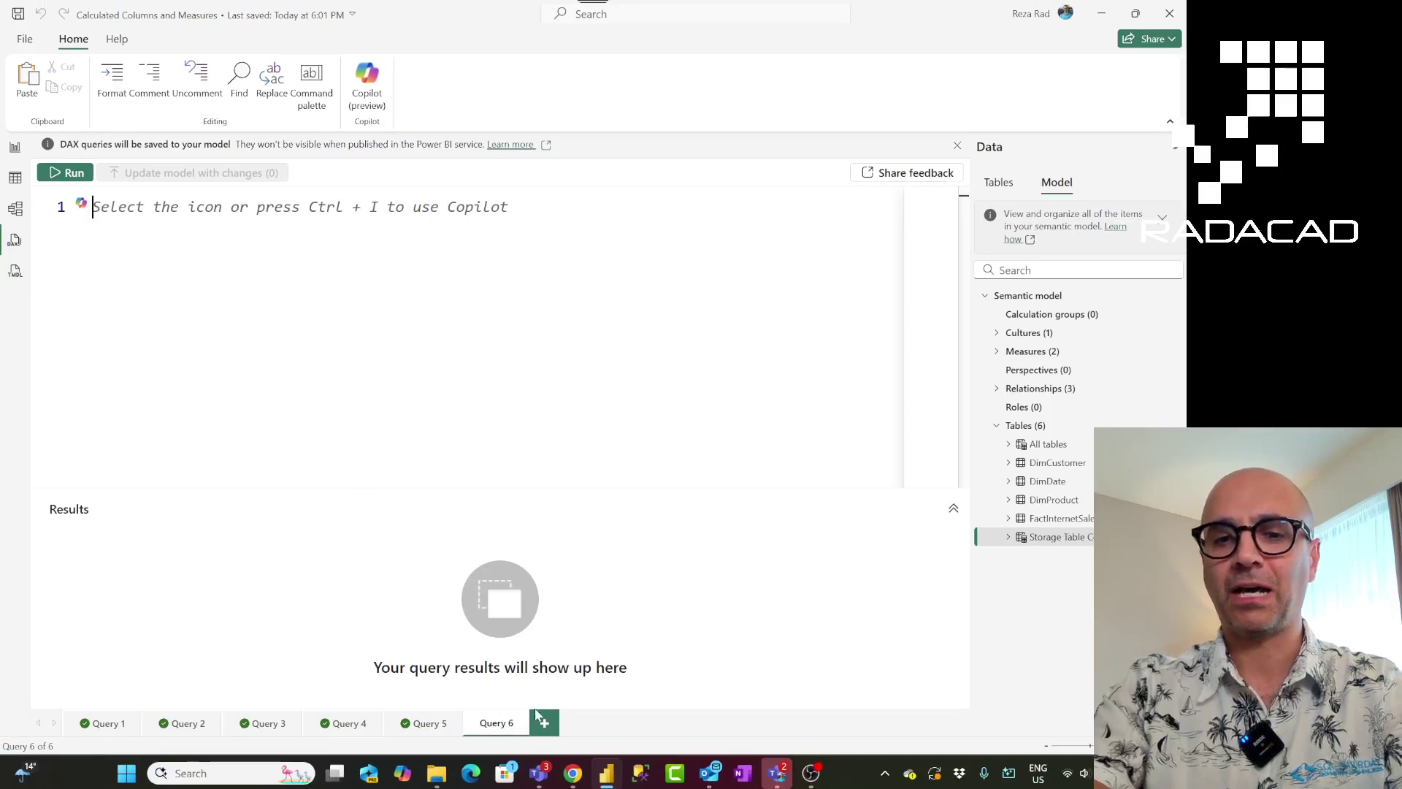
pyautogui.scroll(-5, 136, 248)
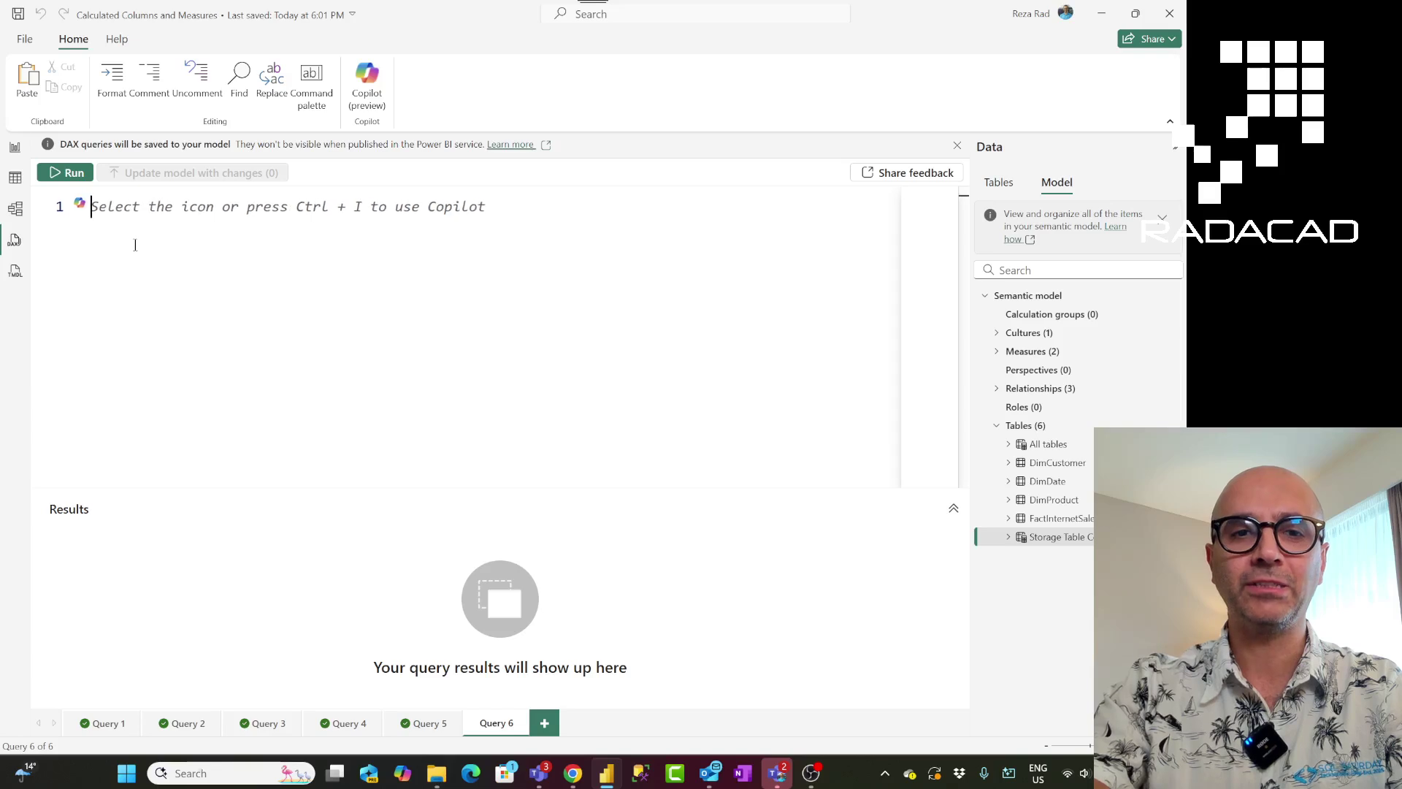
pyautogui.scroll(4, 136, 253)
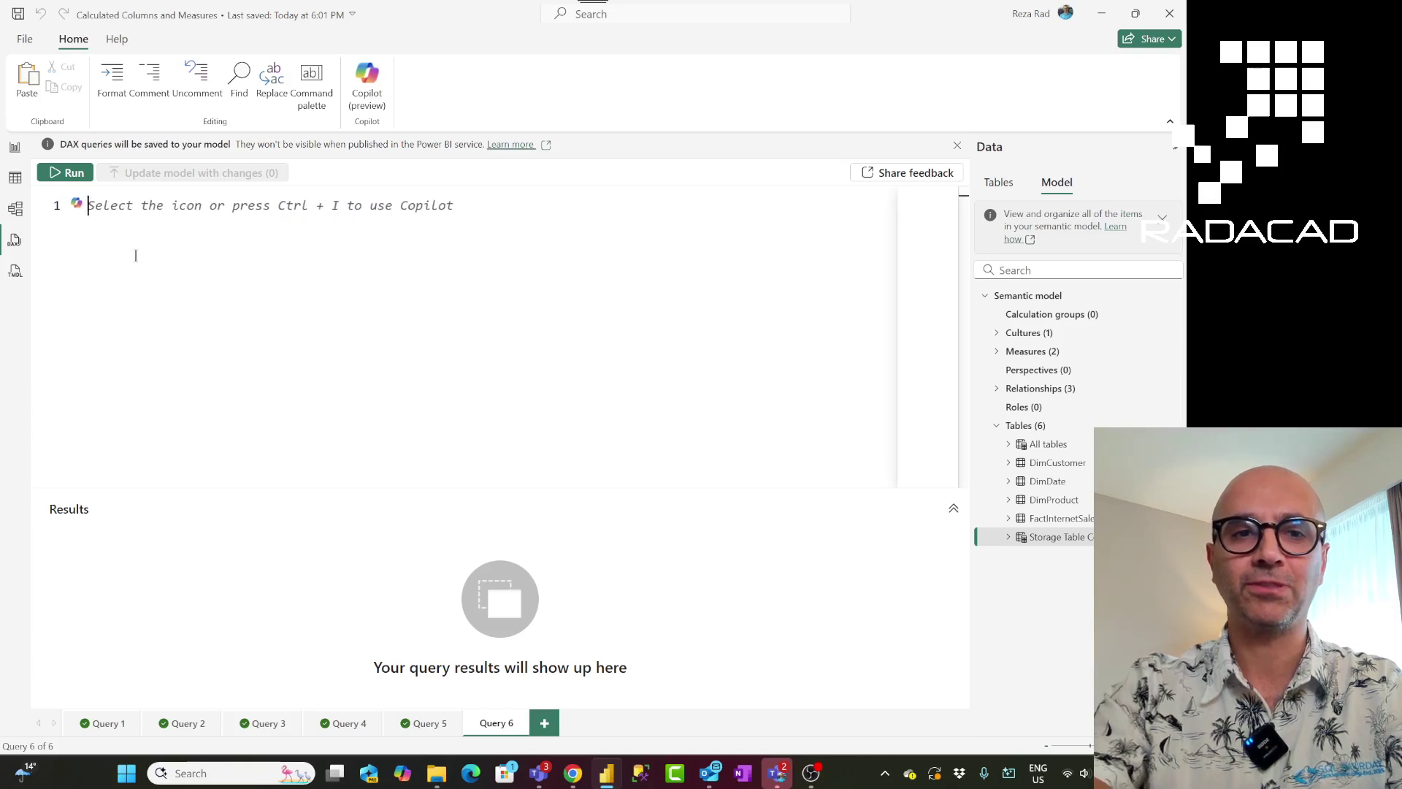
pyautogui.scroll(-4, 135, 254)
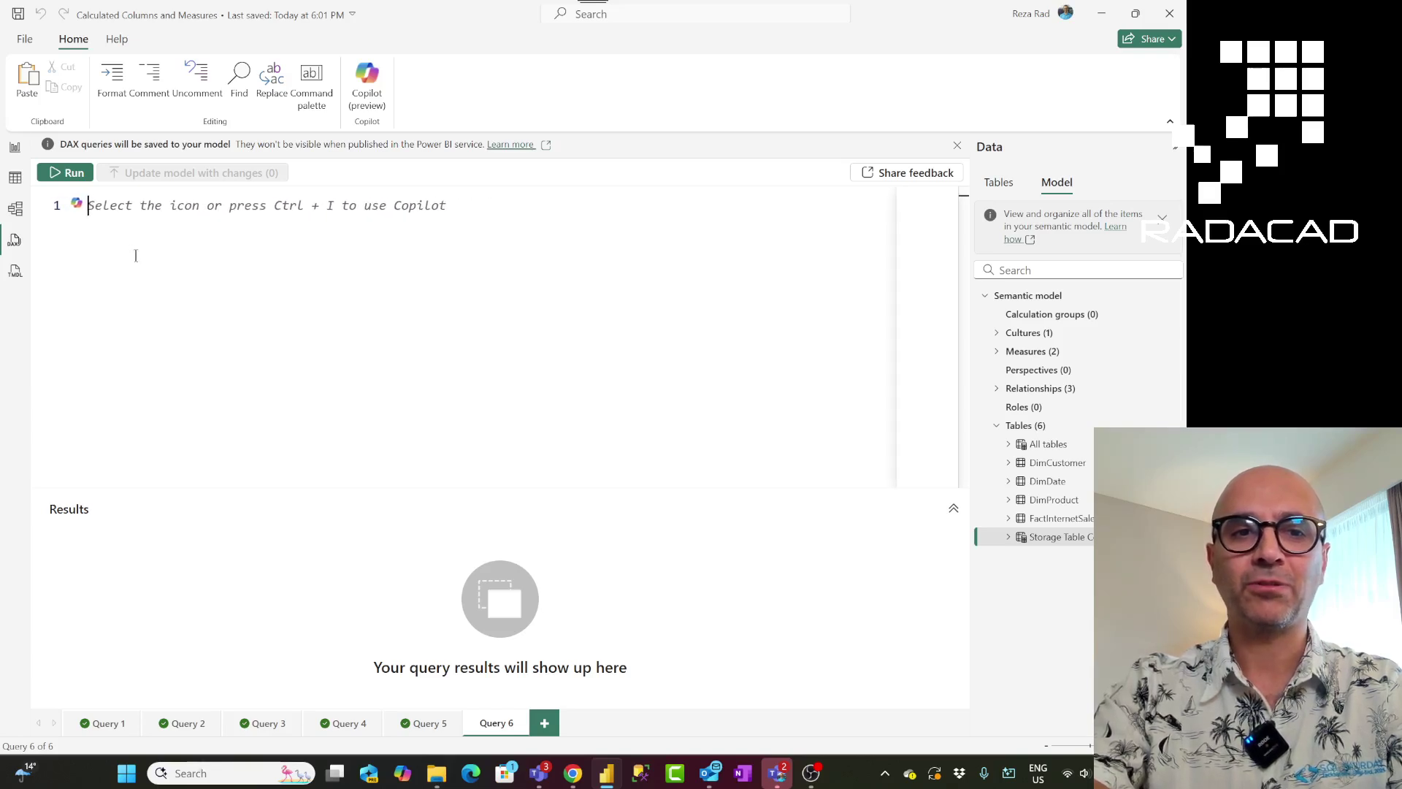
pyautogui.scroll(1, 135, 254)
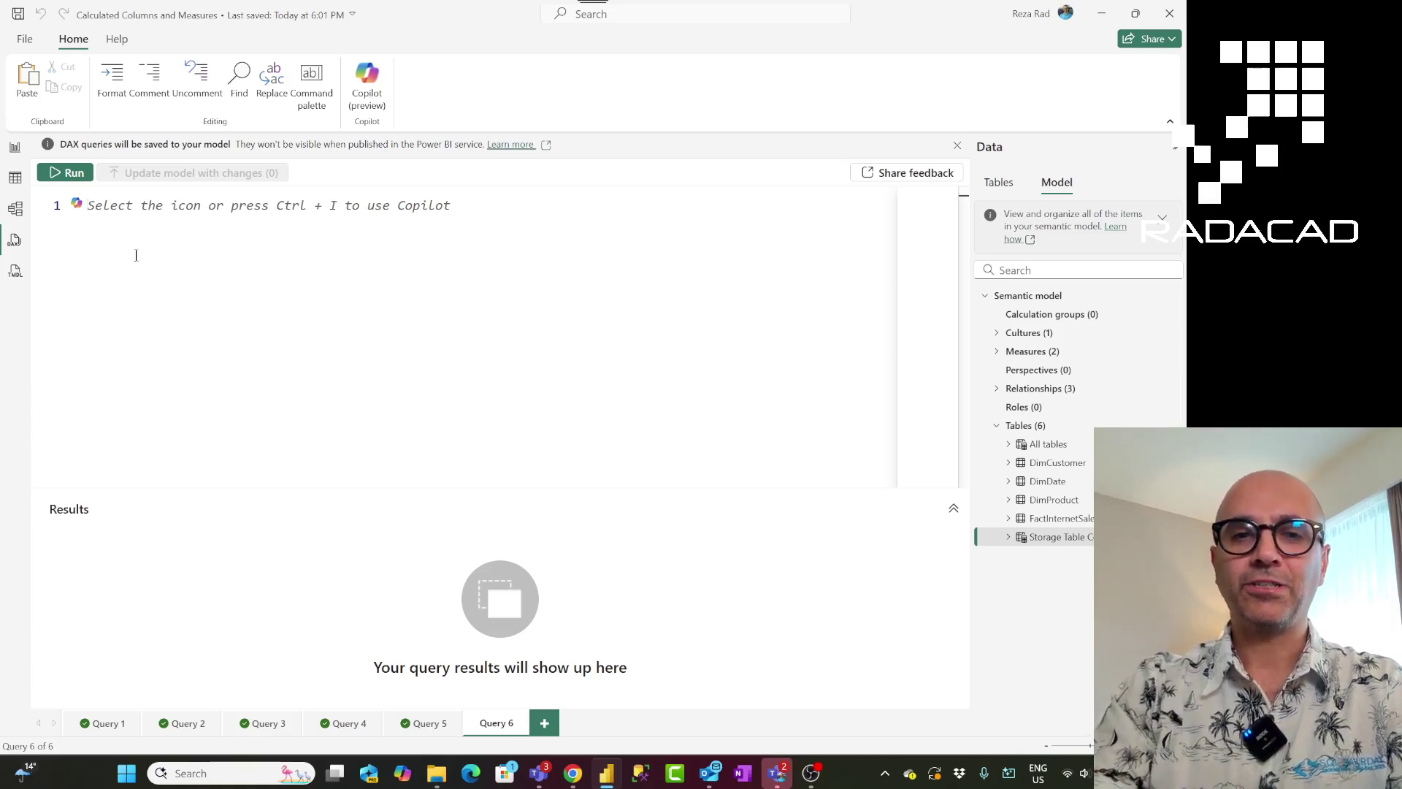
pyautogui.write('eva')
pyautogui.press('Tab')
pyautogui.press('Return')
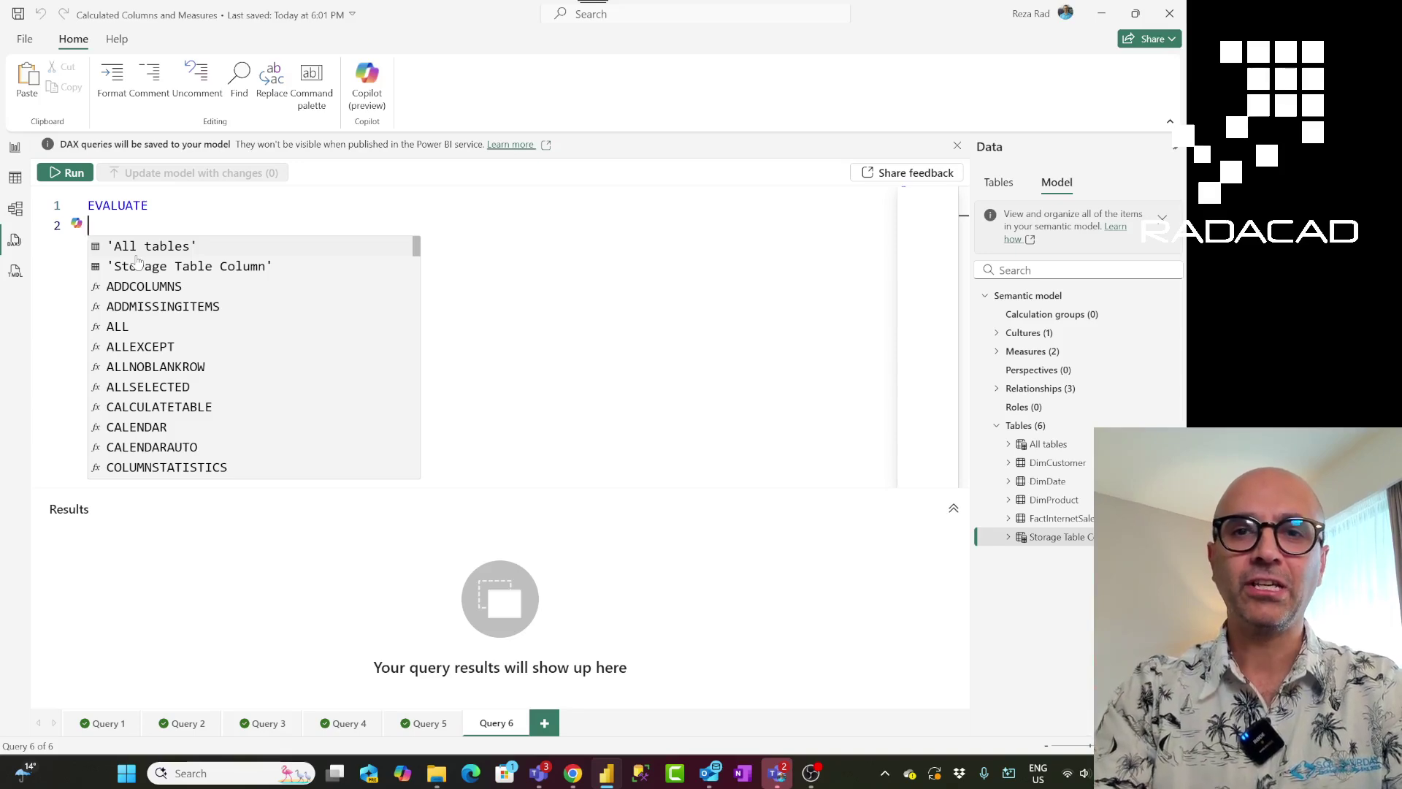
# Complete the EVALUATE statement with INFO.CALCDEPENDENCY() and run the query
pyautogui.write('info')
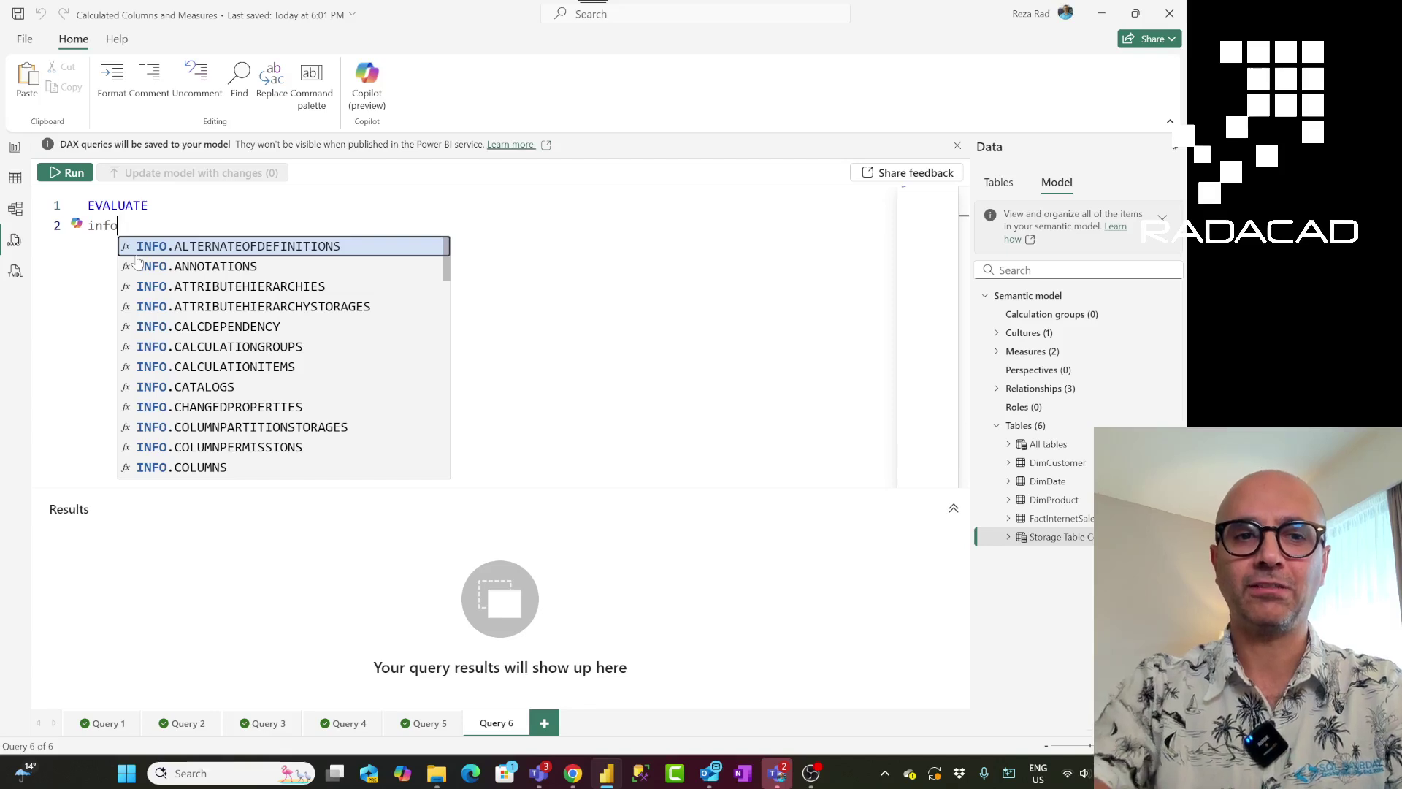
pyautogui.scroll(-6, 154, 292)
pyautogui.scroll(-6, 172, 336)
pyautogui.scroll(12, 172, 336)
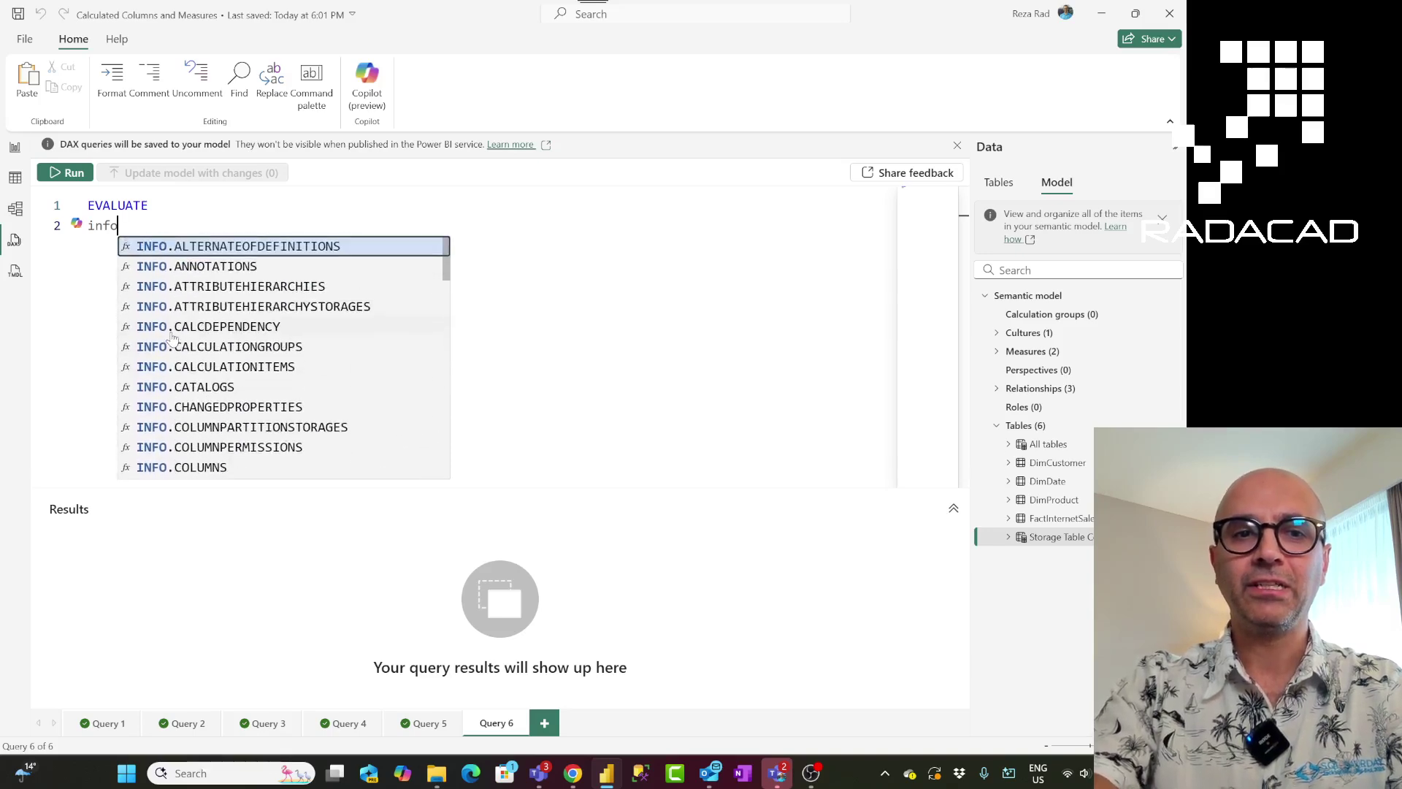
pyautogui.write('.')
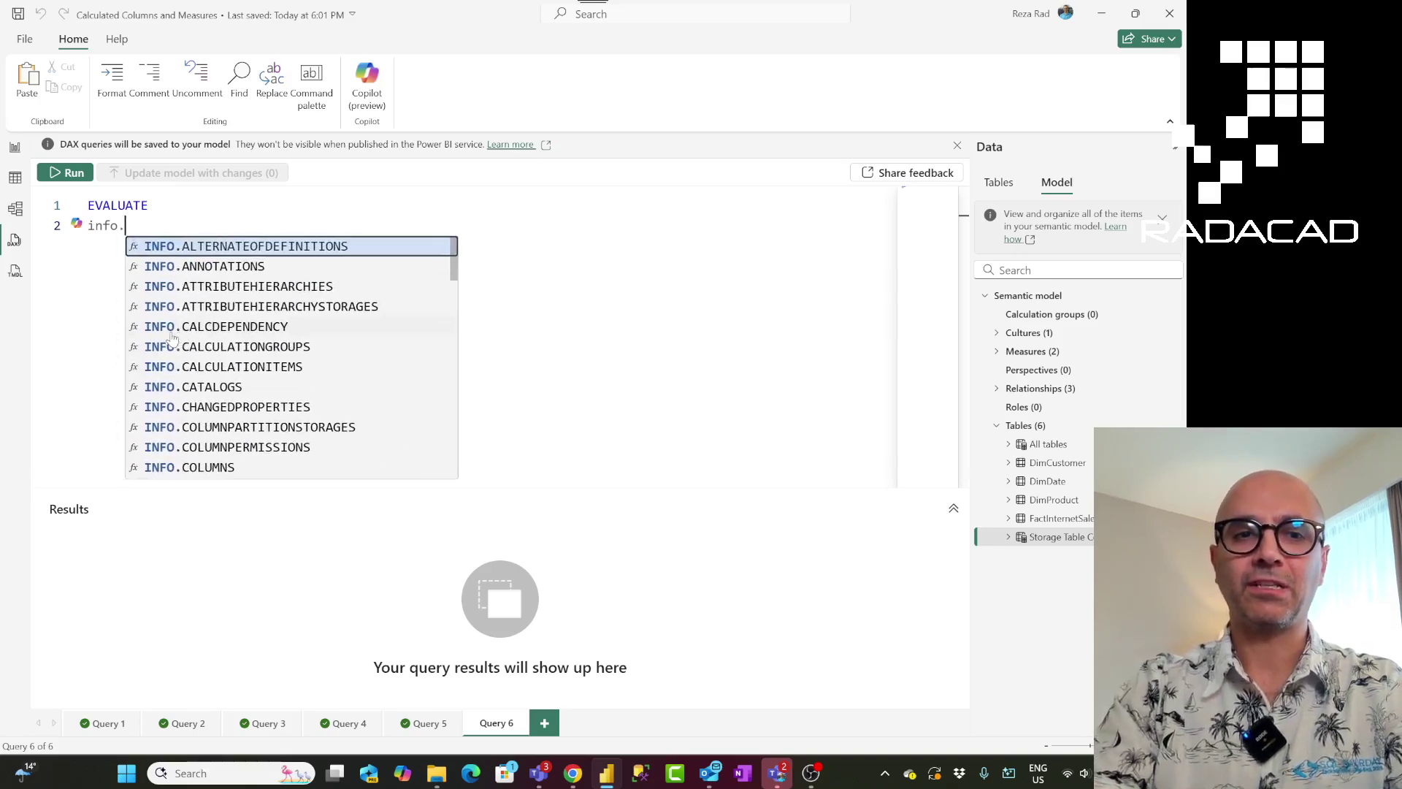
pyautogui.write('calc')
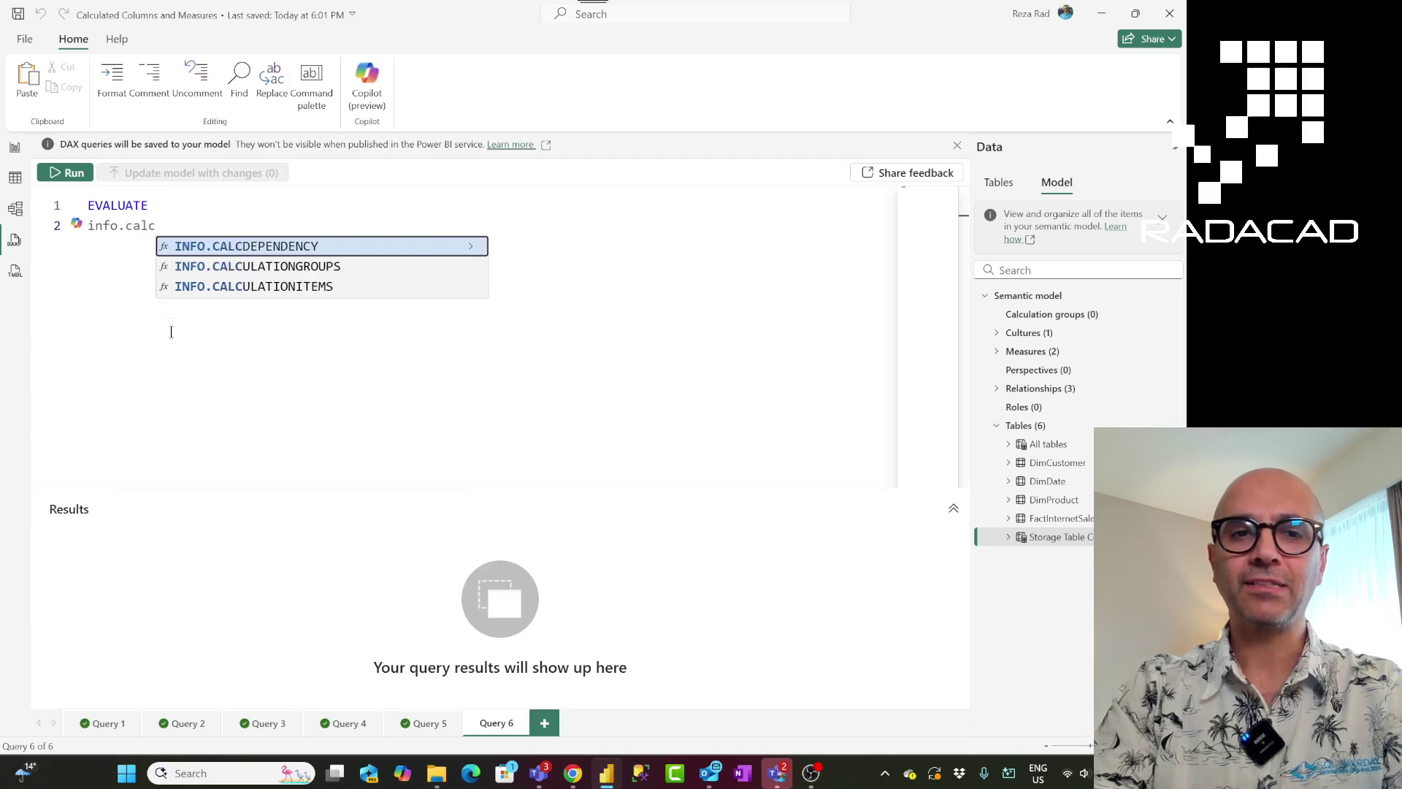
pyautogui.press('Tab')
pyautogui.write(')')
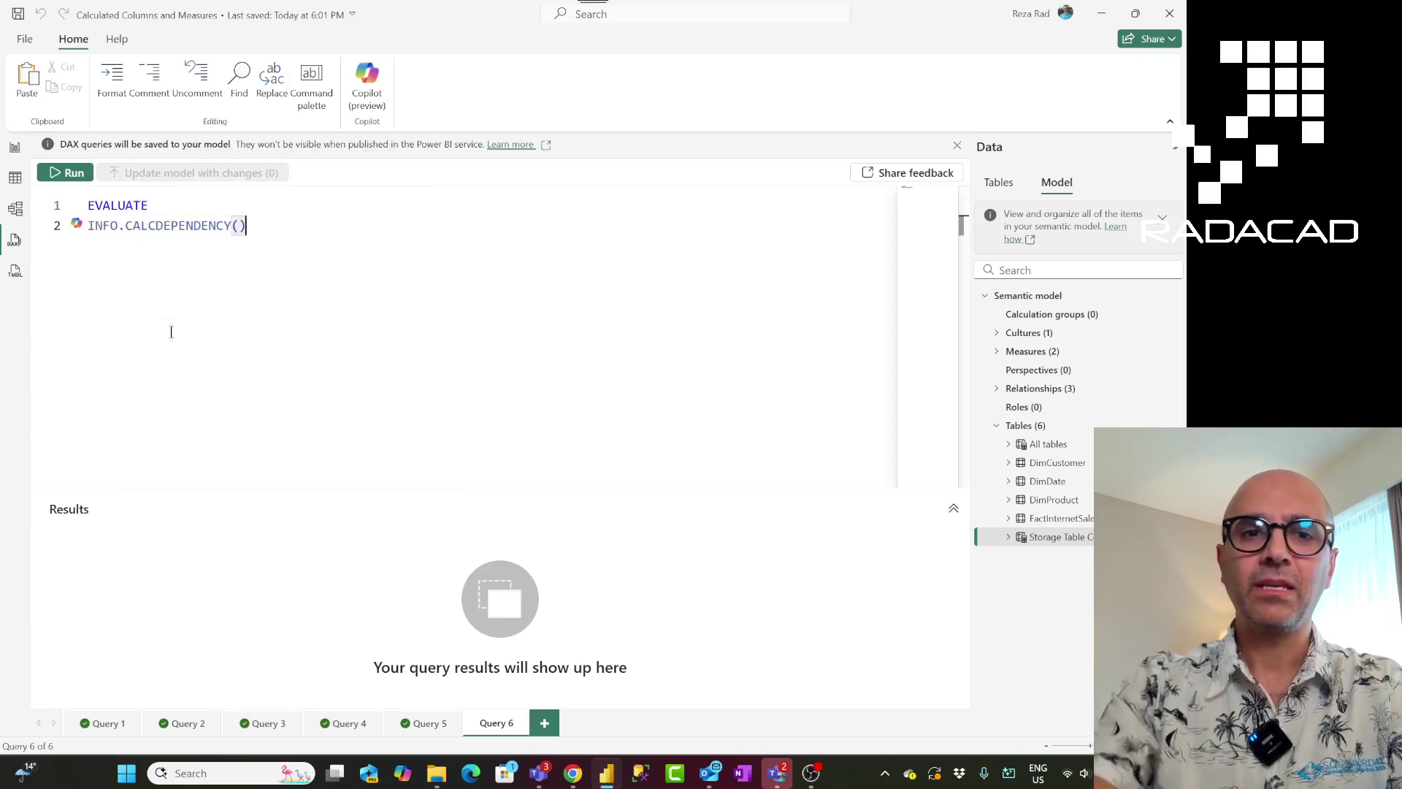
pyautogui.click(70, 173)
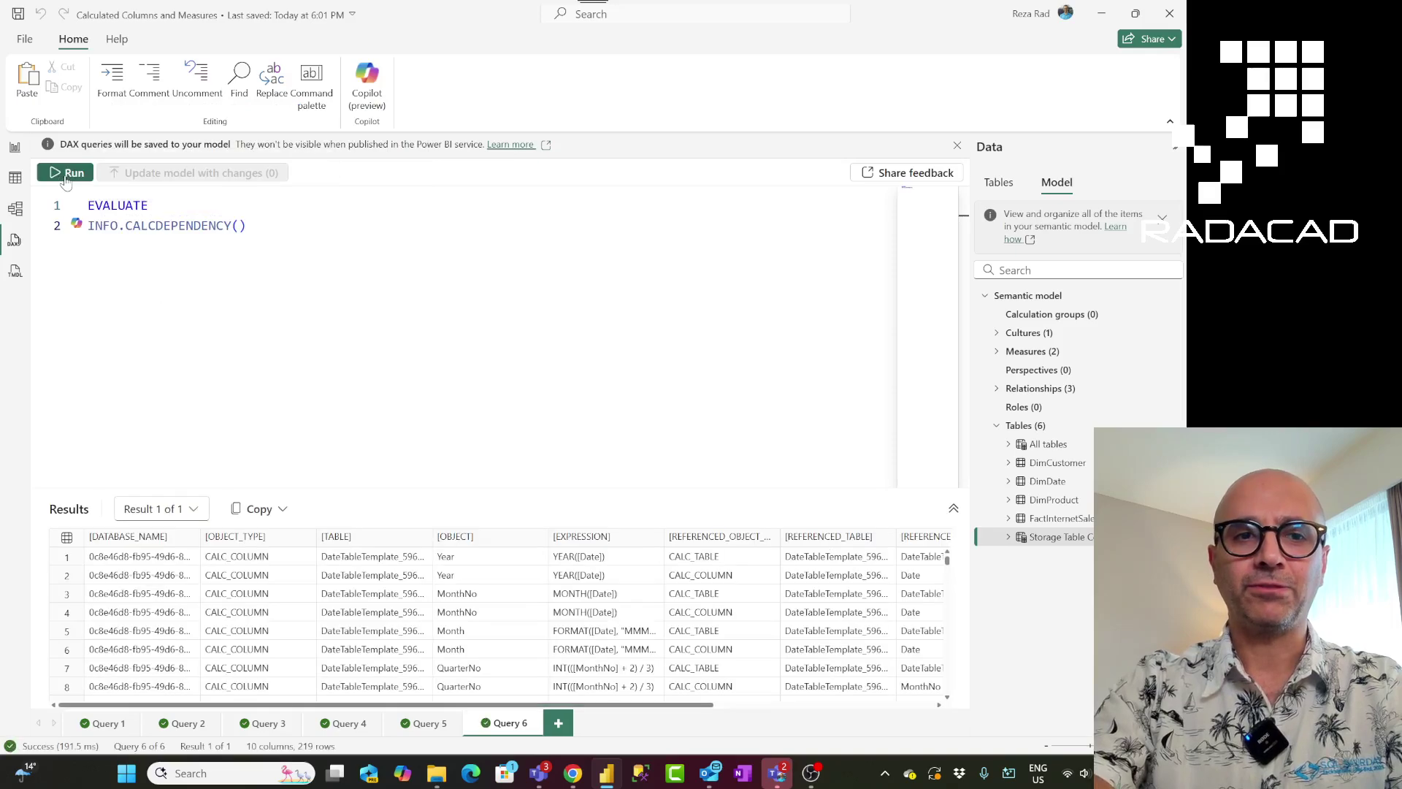
# Enlarge the results area and look through the calculation dependency rows from start to end
pyautogui.moveTo(333, 488); pyautogui.dragTo(330, 341)
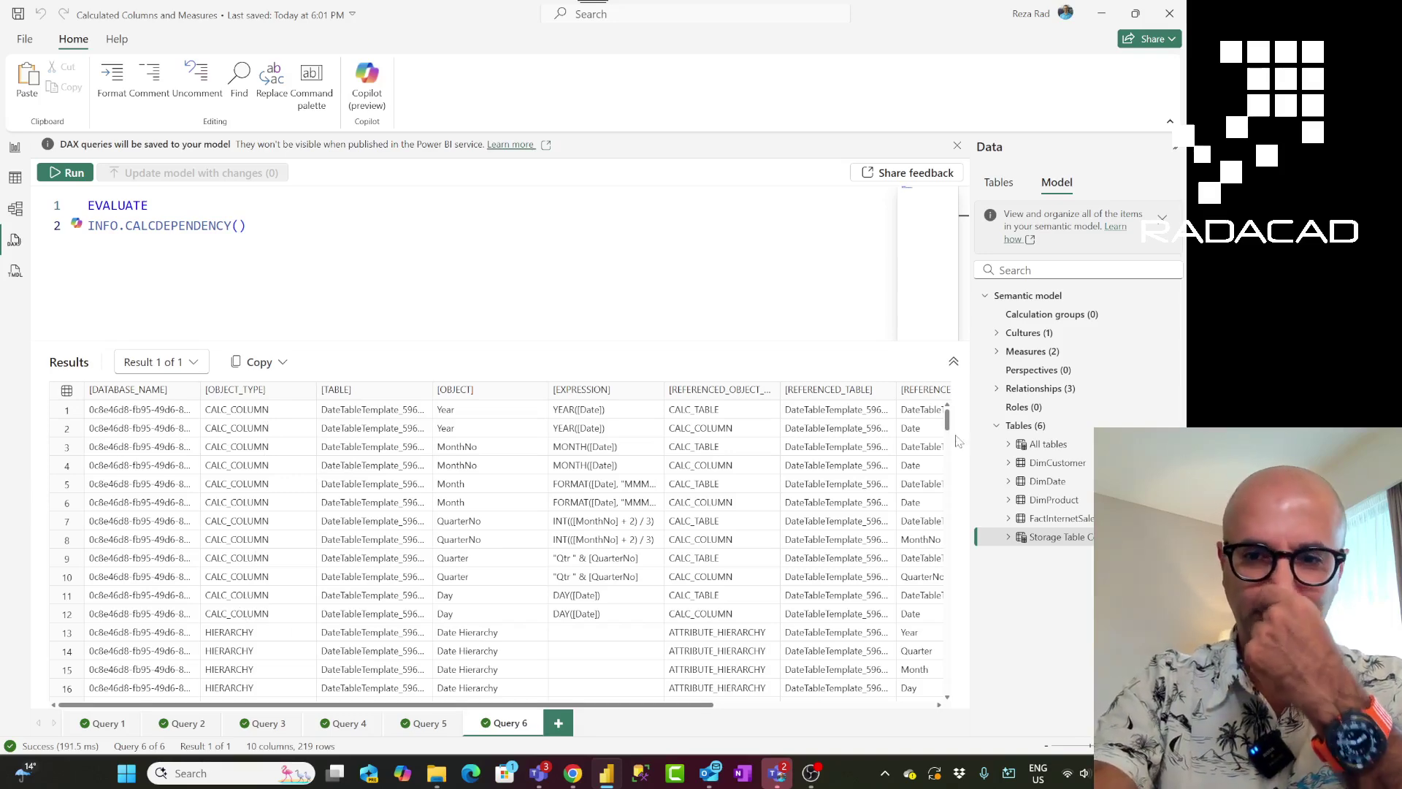
pyautogui.moveTo(948, 419)
pyautogui.mouseDown()
pyautogui.moveTo(958, 717)
pyautogui.moveTo(968, 416)
pyautogui.mouseUp()
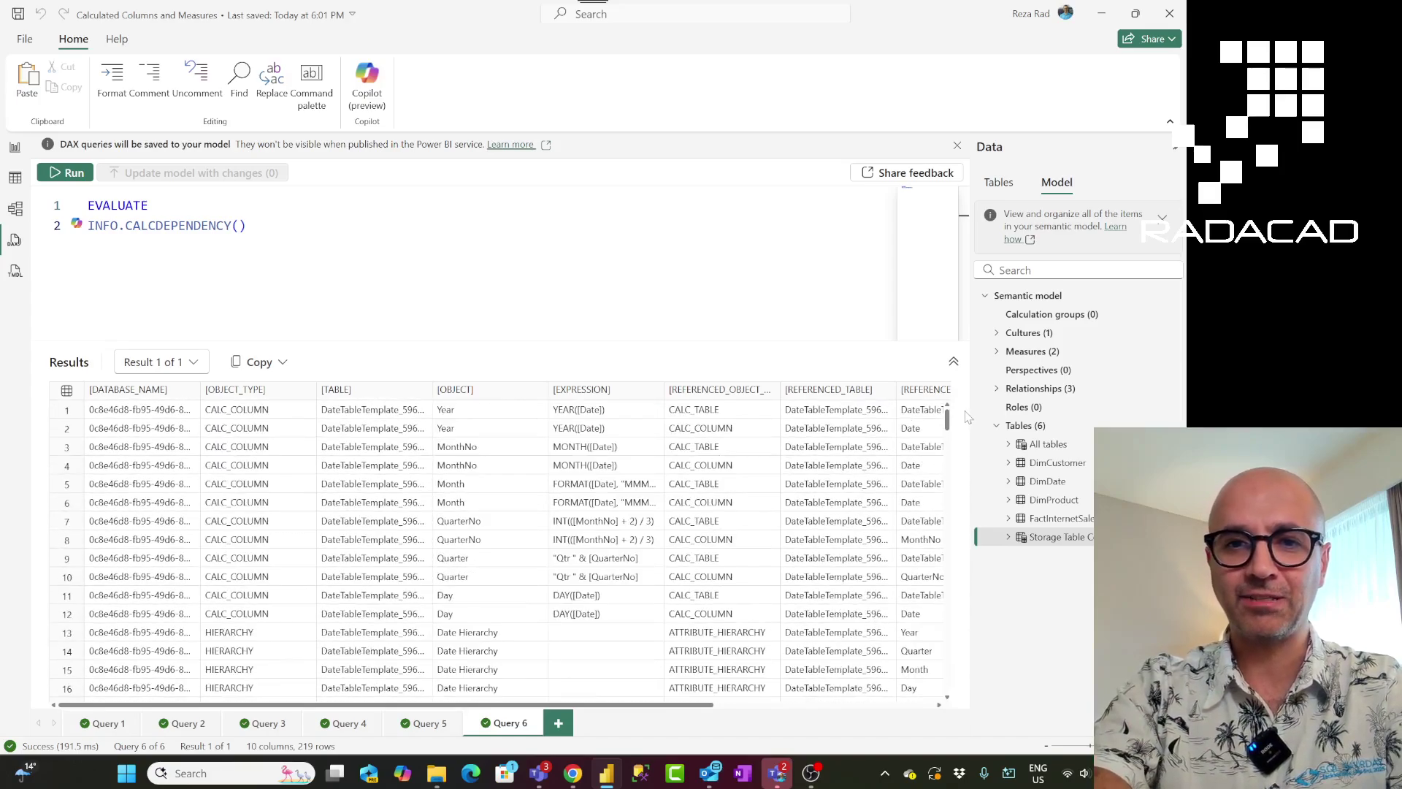
pyautogui.moveTo(584, 710); pyautogui.dragTo(436, 710)
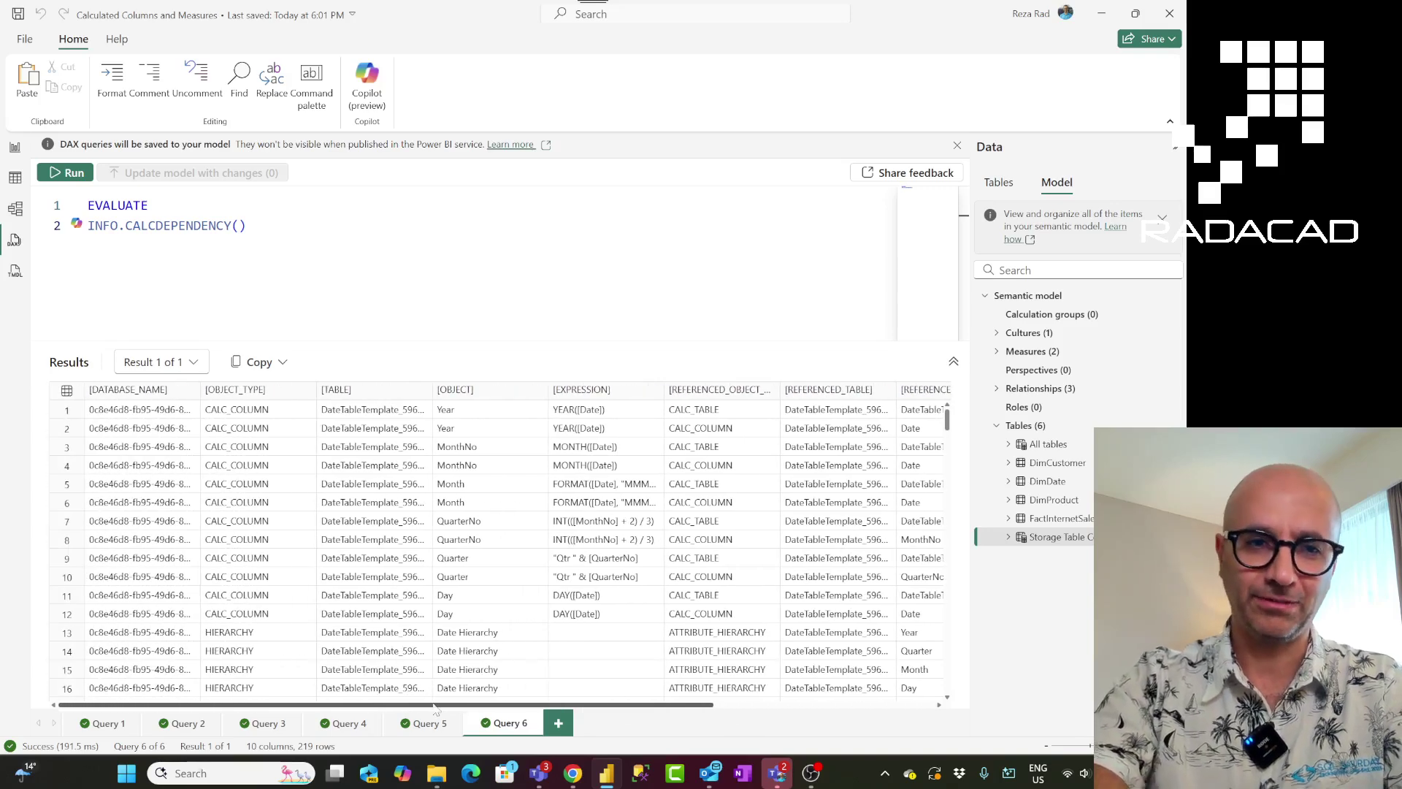
pyautogui.click(273, 223)
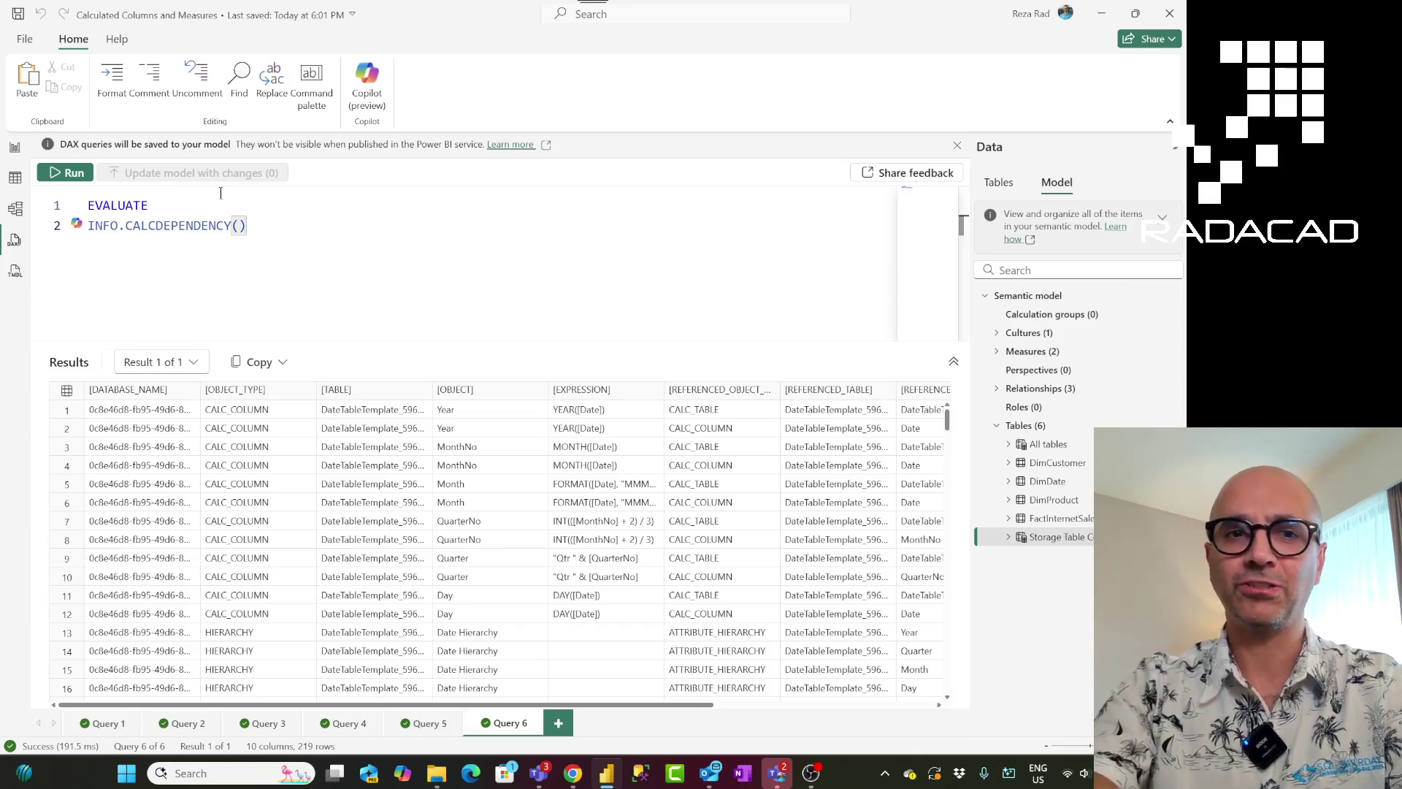
pyautogui.scroll(-9, 424, 555)
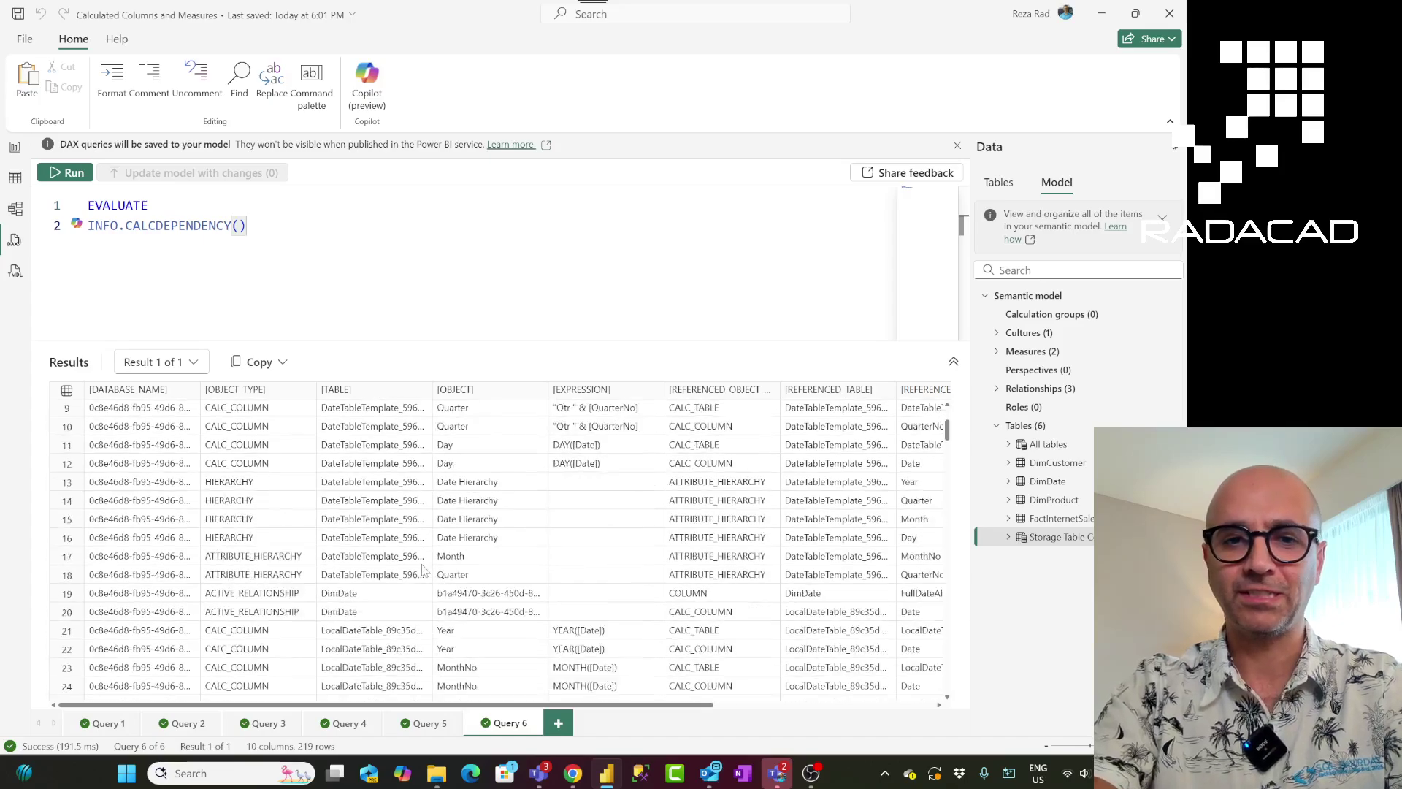
pyautogui.scroll(-20, 422, 562)
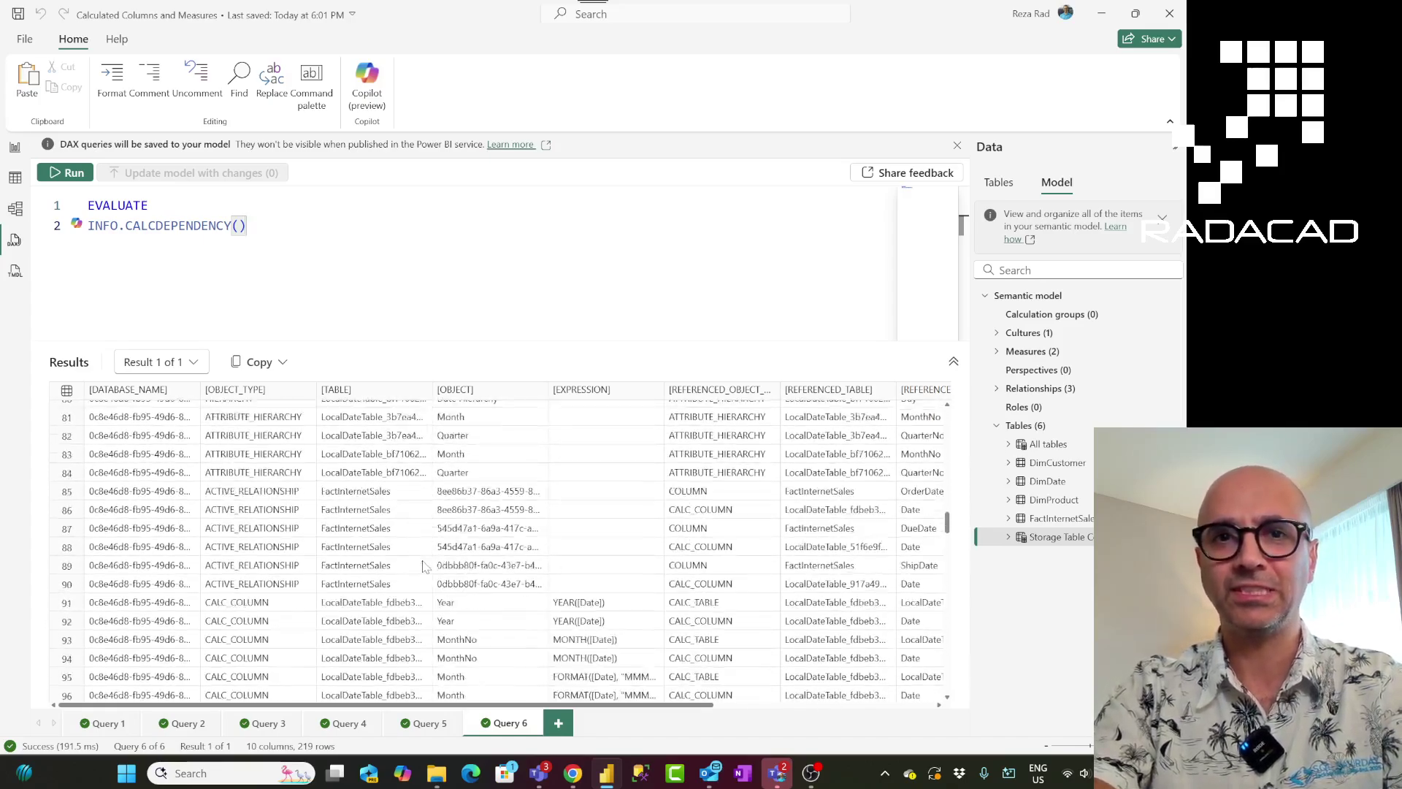
pyautogui.scroll(-20, 424, 563)
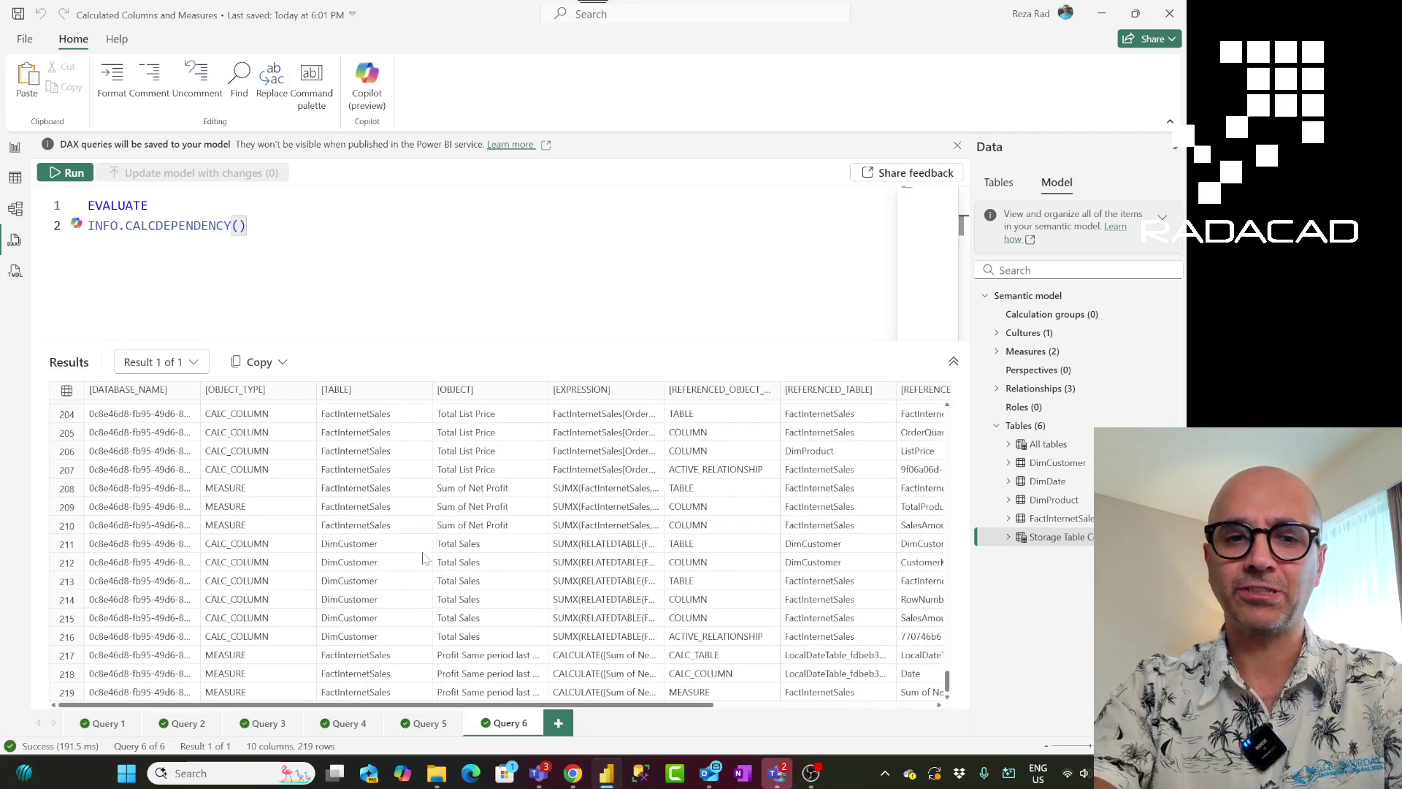
pyautogui.scroll(5, 424, 568)
pyautogui.scroll(20, 424, 567)
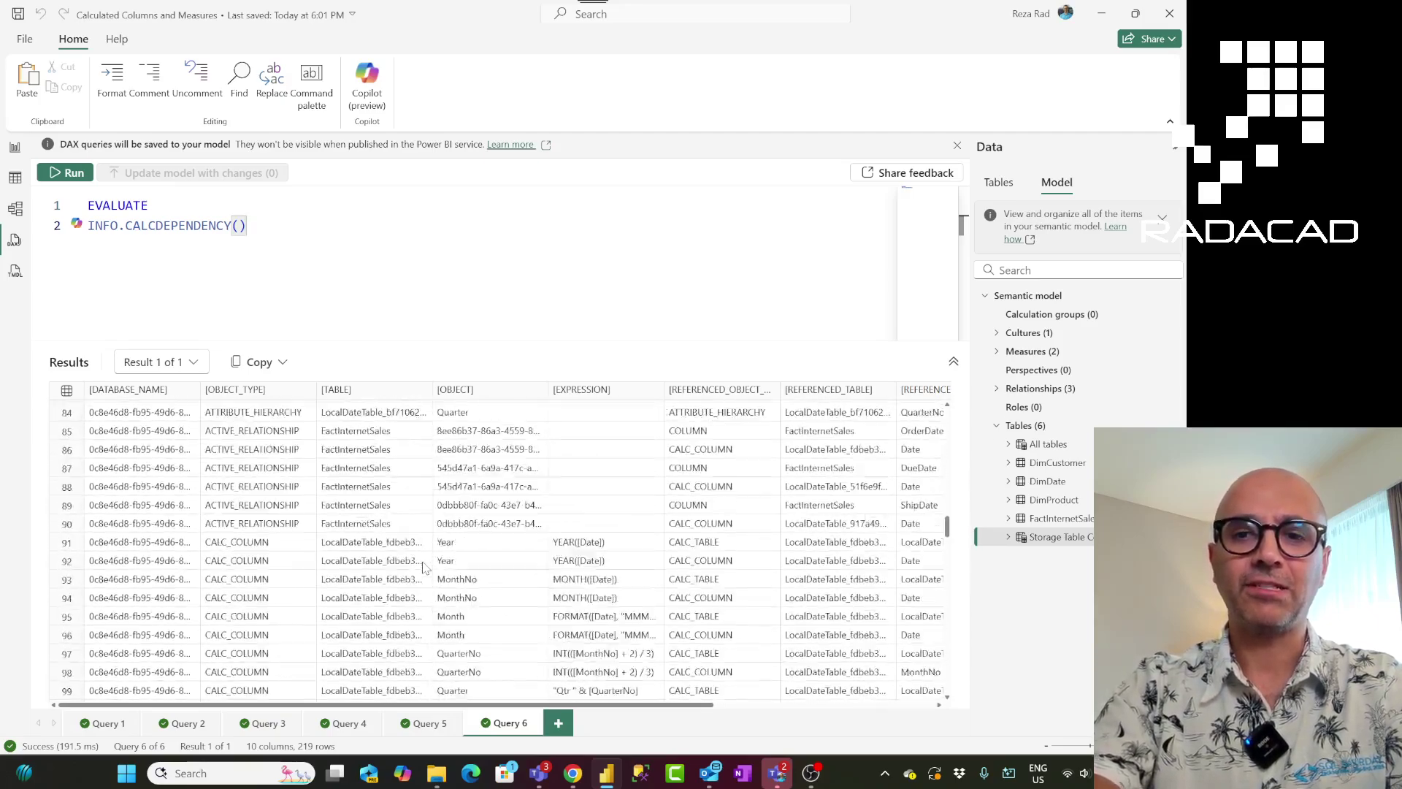
# Start wrapping INFO.CALCDEPENDENCY() in a FILTER function, with FILTER( on its own line after EVALUATE
pyautogui.click(282, 231)
pyautogui.click(225, 208)
pyautogui.press('Return')
pyautogui.write('filter')
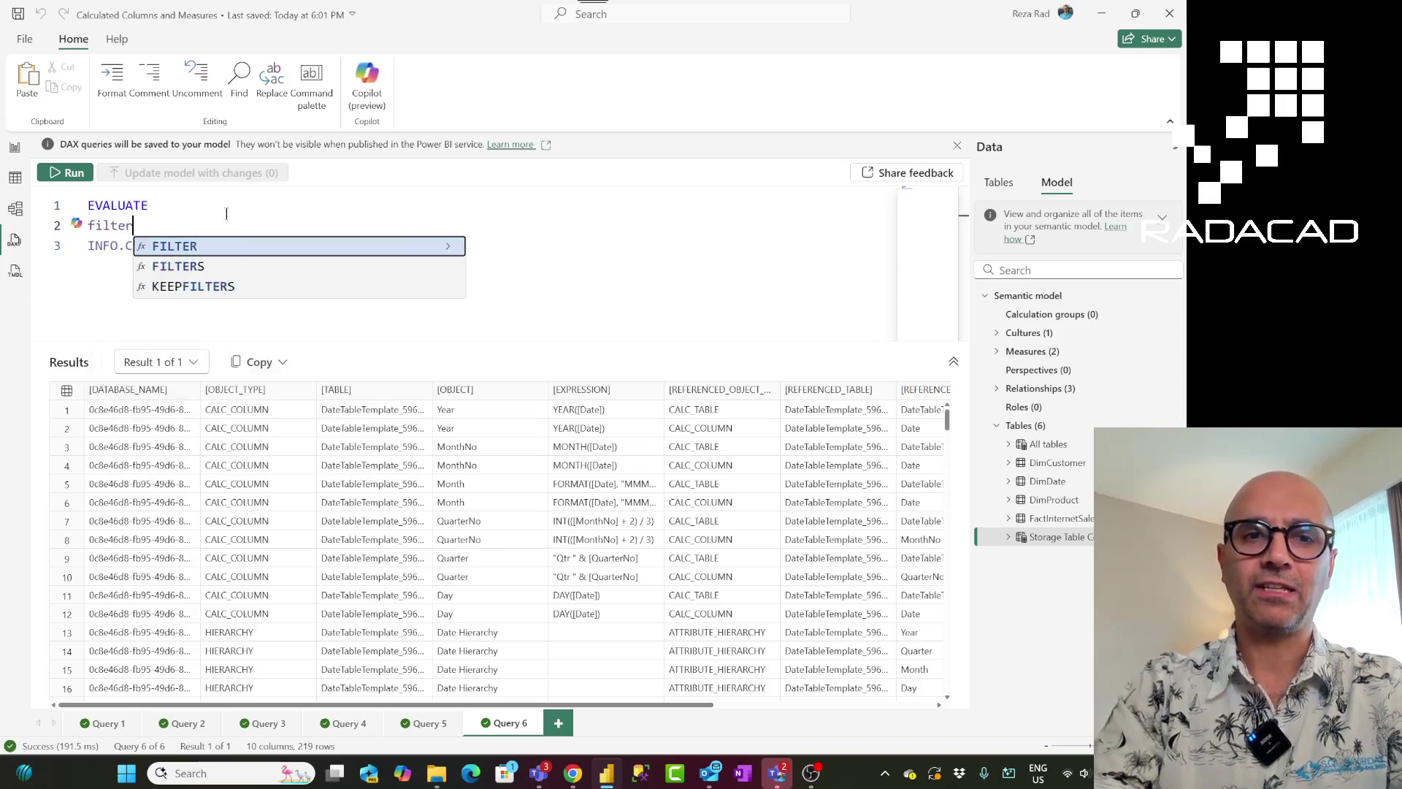
pyautogui.press('Tab')
pyautogui.press('Return')
pyautogui.press('Delete')
pyautogui.click(290, 242)
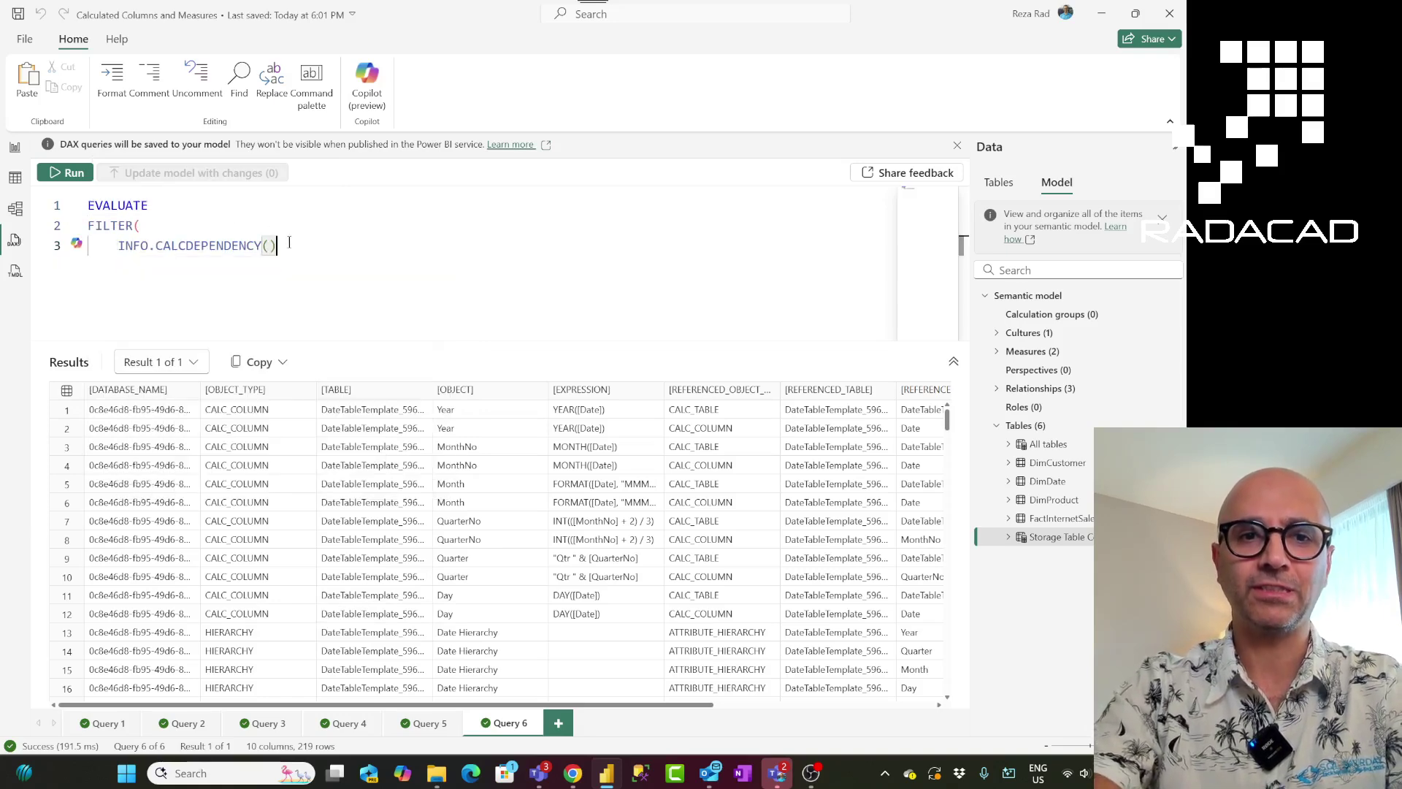
# Add the filter condition [OBJECT_TYPE]="Measure" after INFO.CALCDEPENDENCY(), close the FILTER function and run the query
pyautogui.write(',')
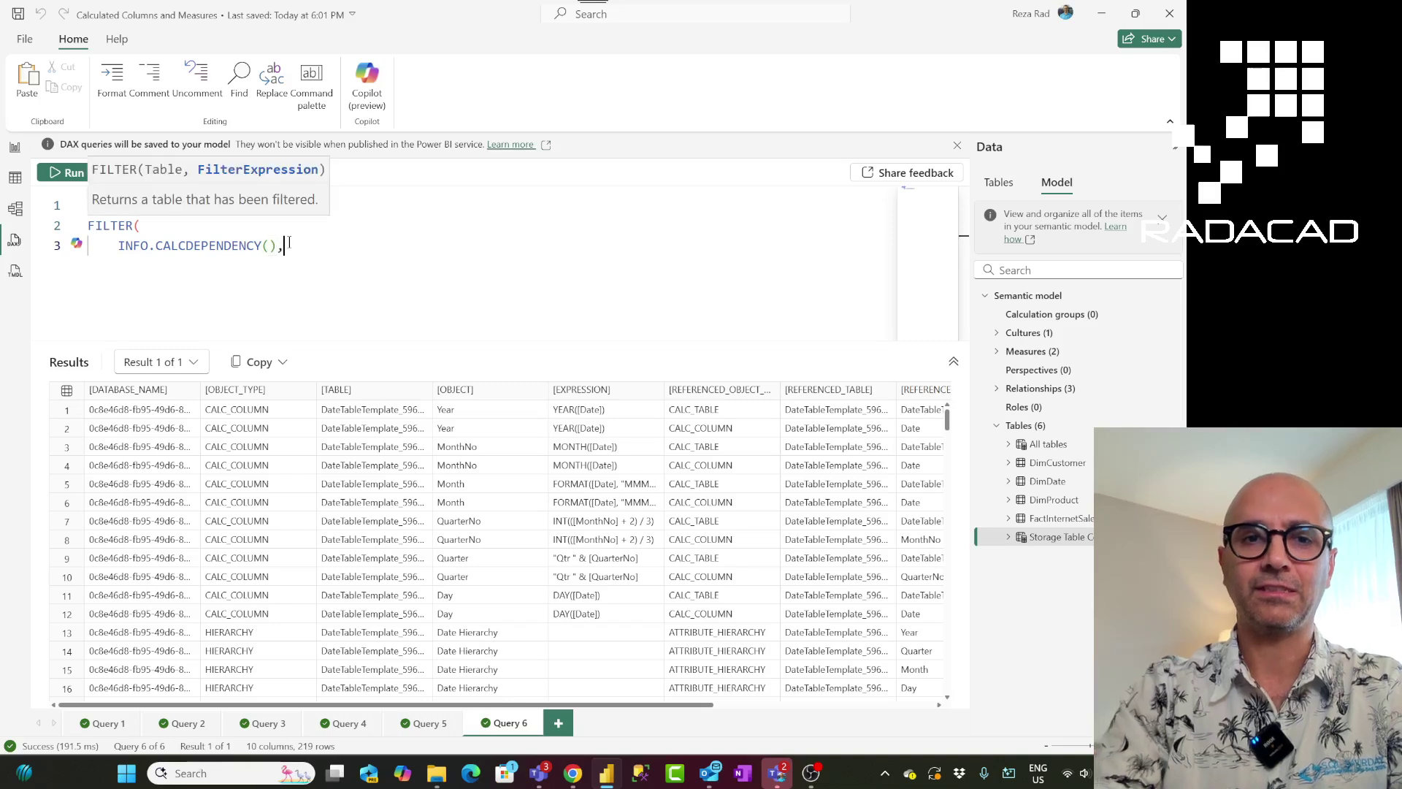
pyautogui.press('Return')
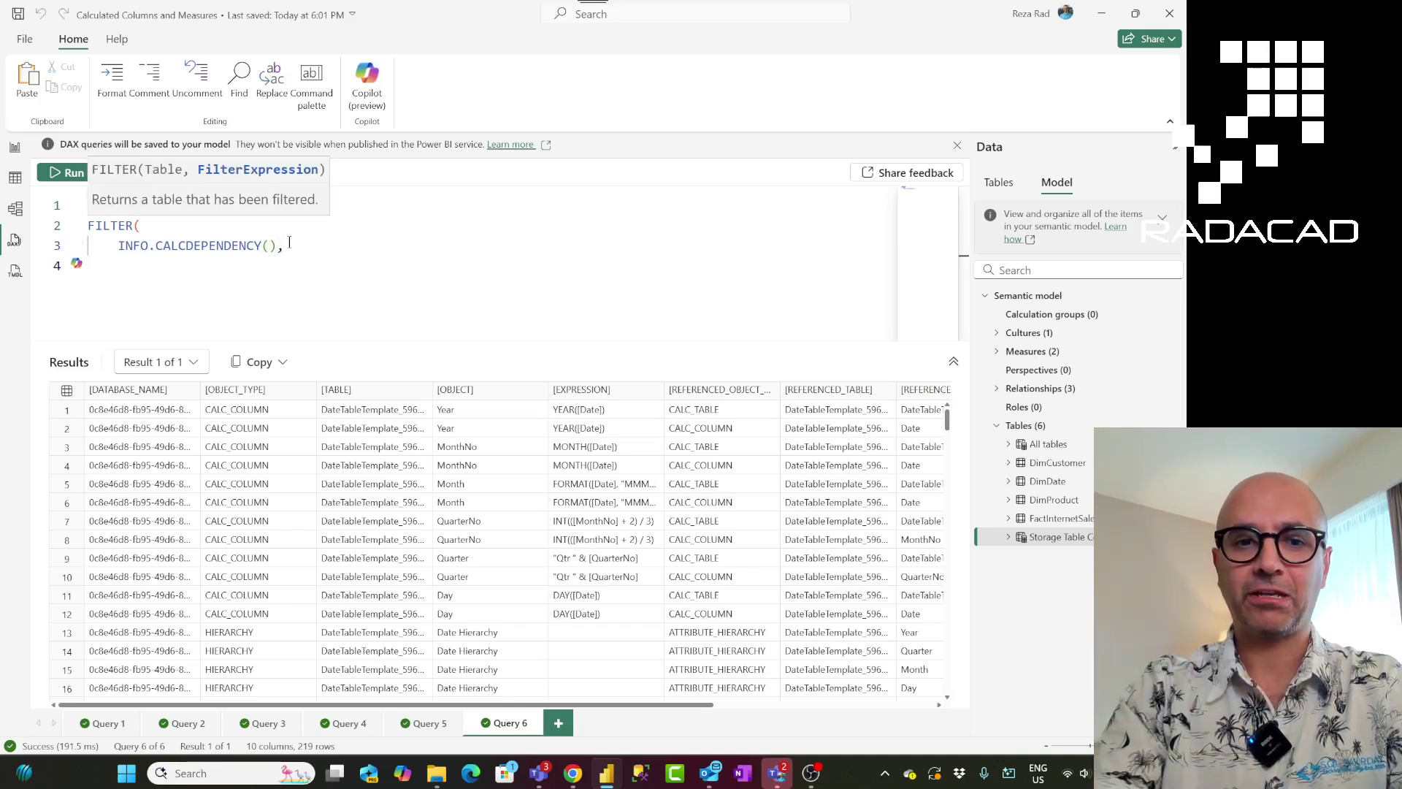
pyautogui.write('[OBJECT_TYPE]')
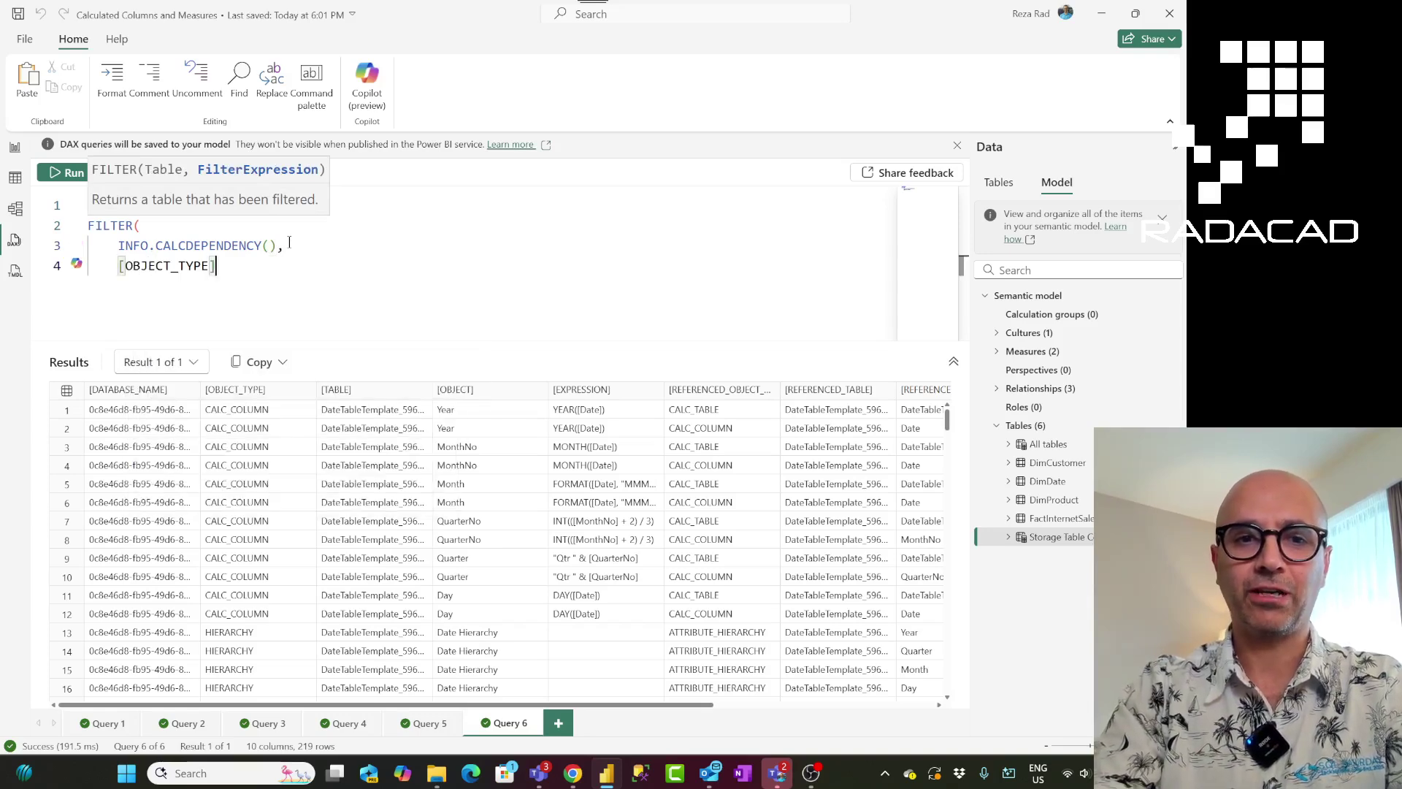
pyautogui.write('="Measure"')
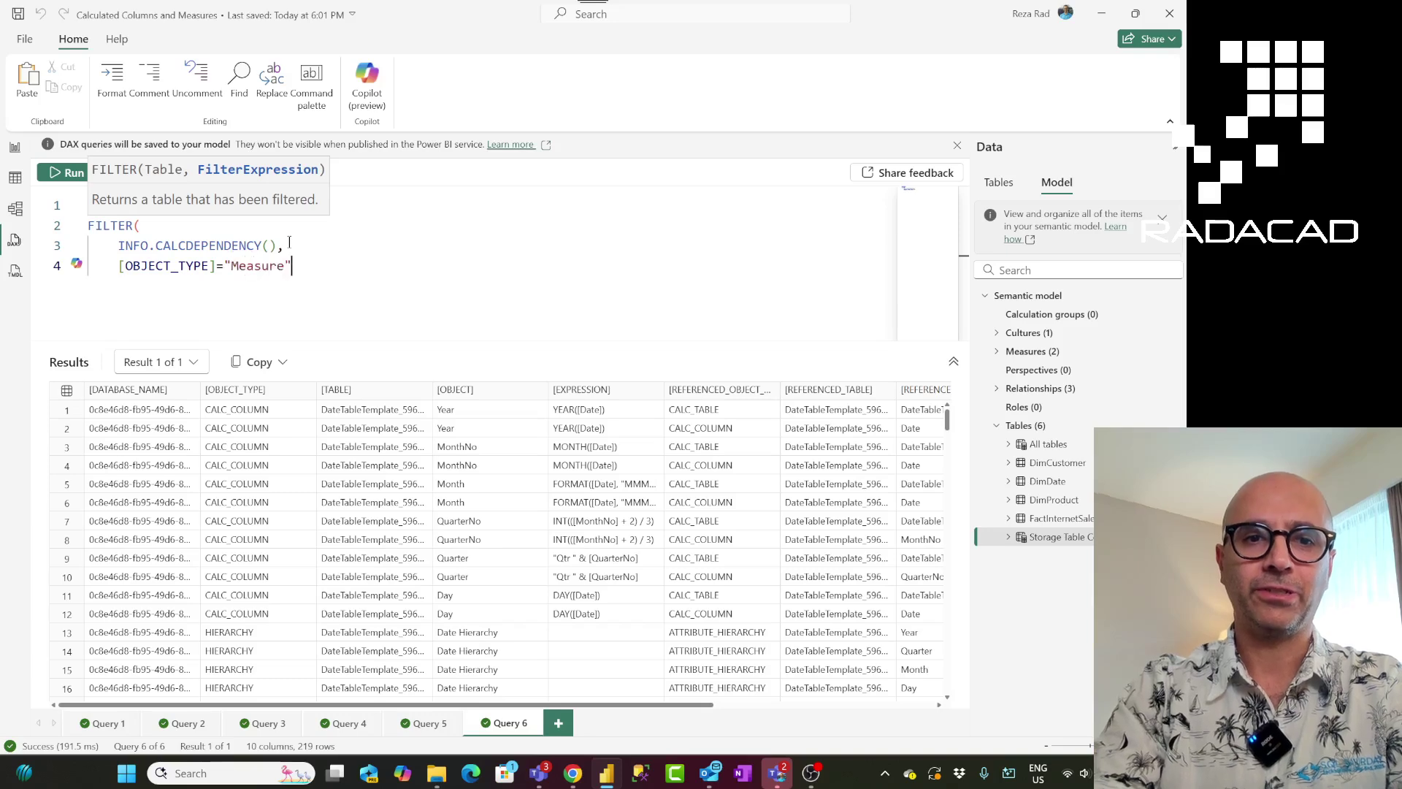
pyautogui.press('Return')
pyautogui.write(')')
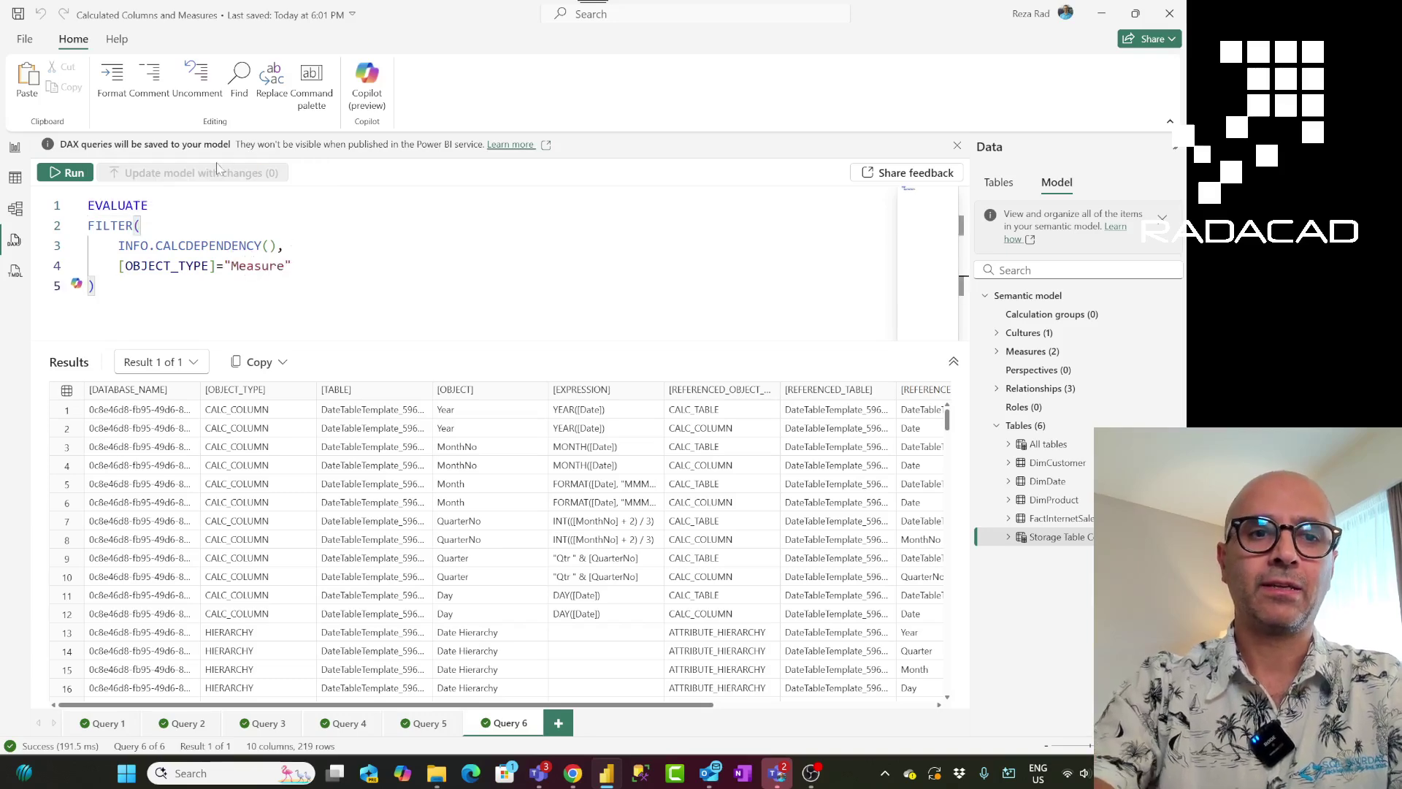
pyautogui.click(80, 177)
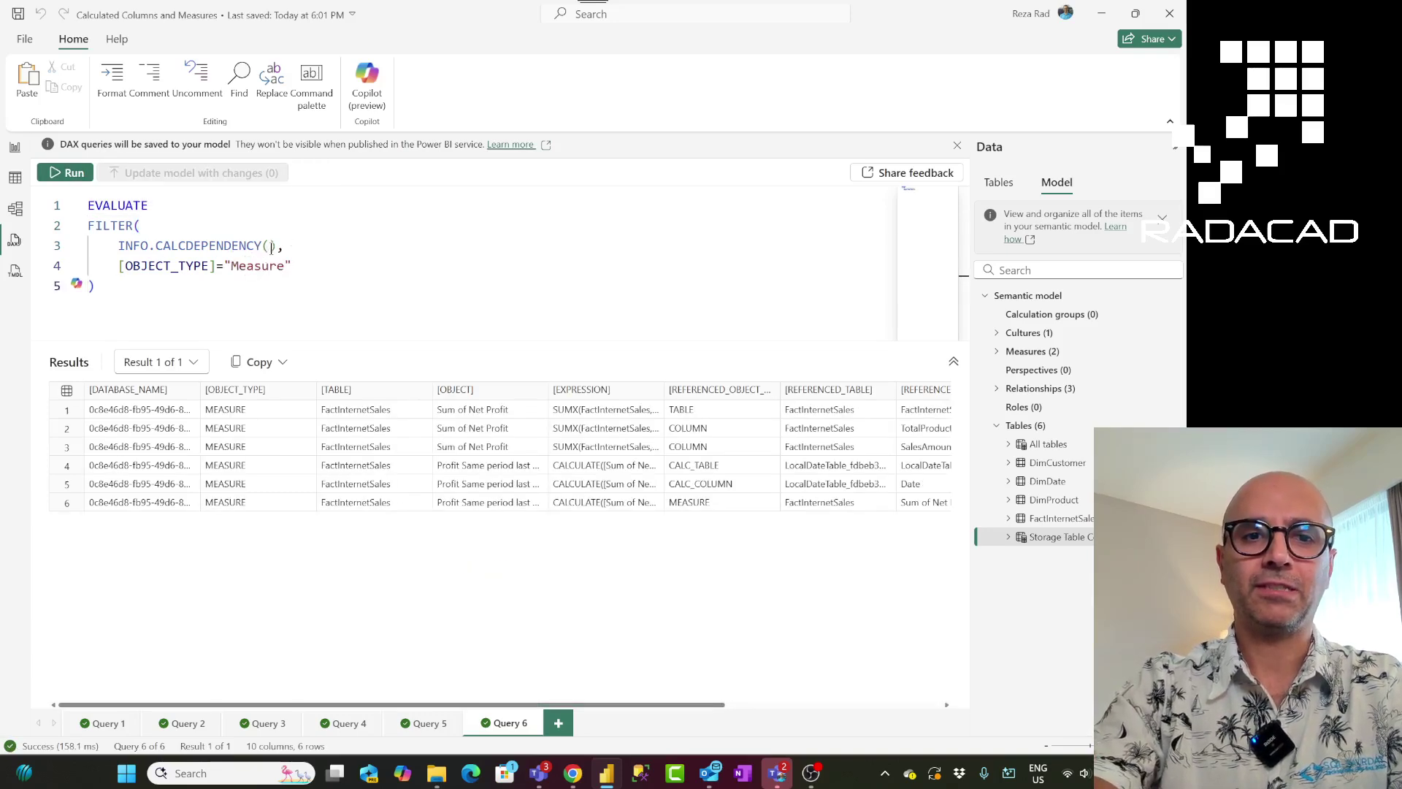
pyautogui.moveTo(150, 246); pyautogui.dragTo(119, 246)
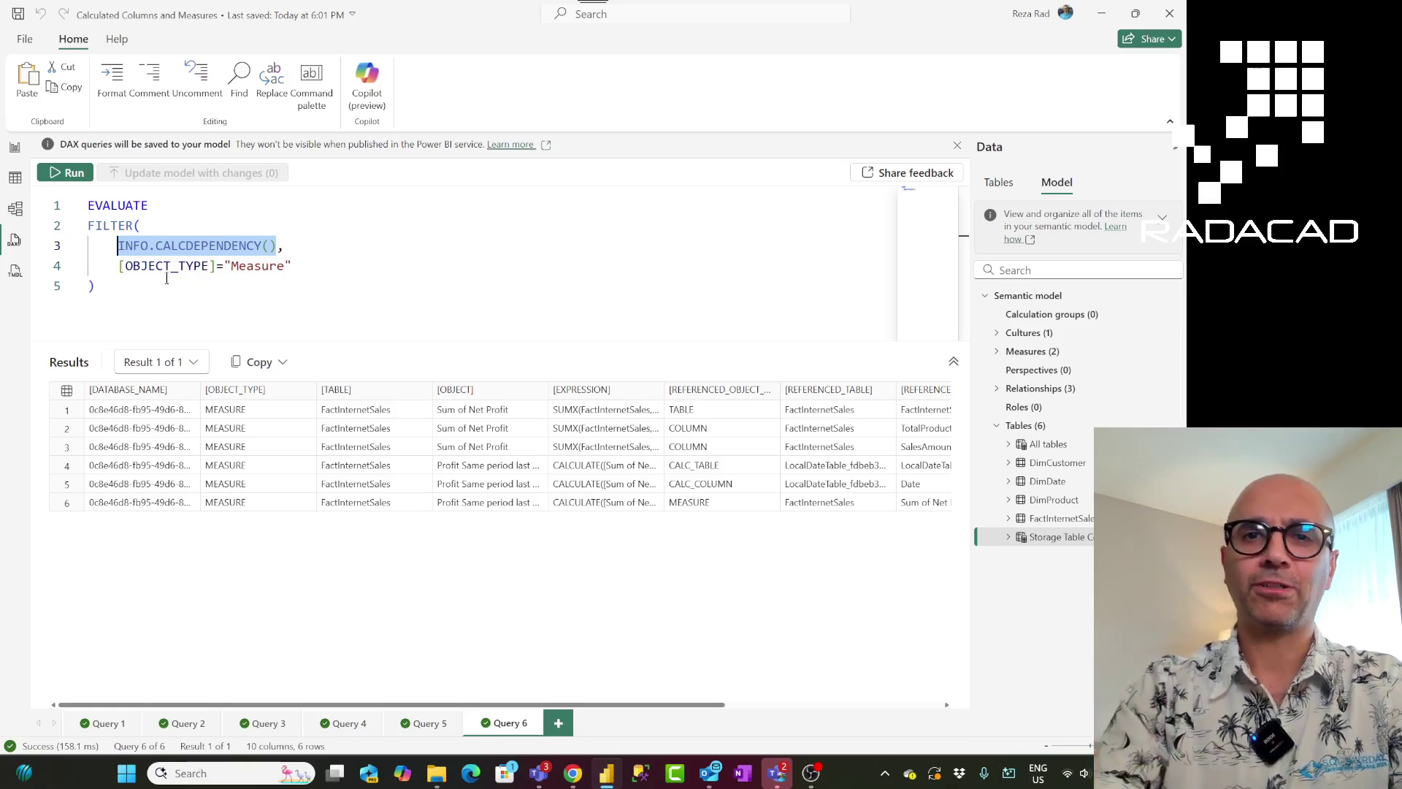
# Open Query 5, enlarge its editor area and review the SELECTCOLUMNS expression that filters INFO.FUNCTIONS() for names containing INFO
pyautogui.click(302, 266)
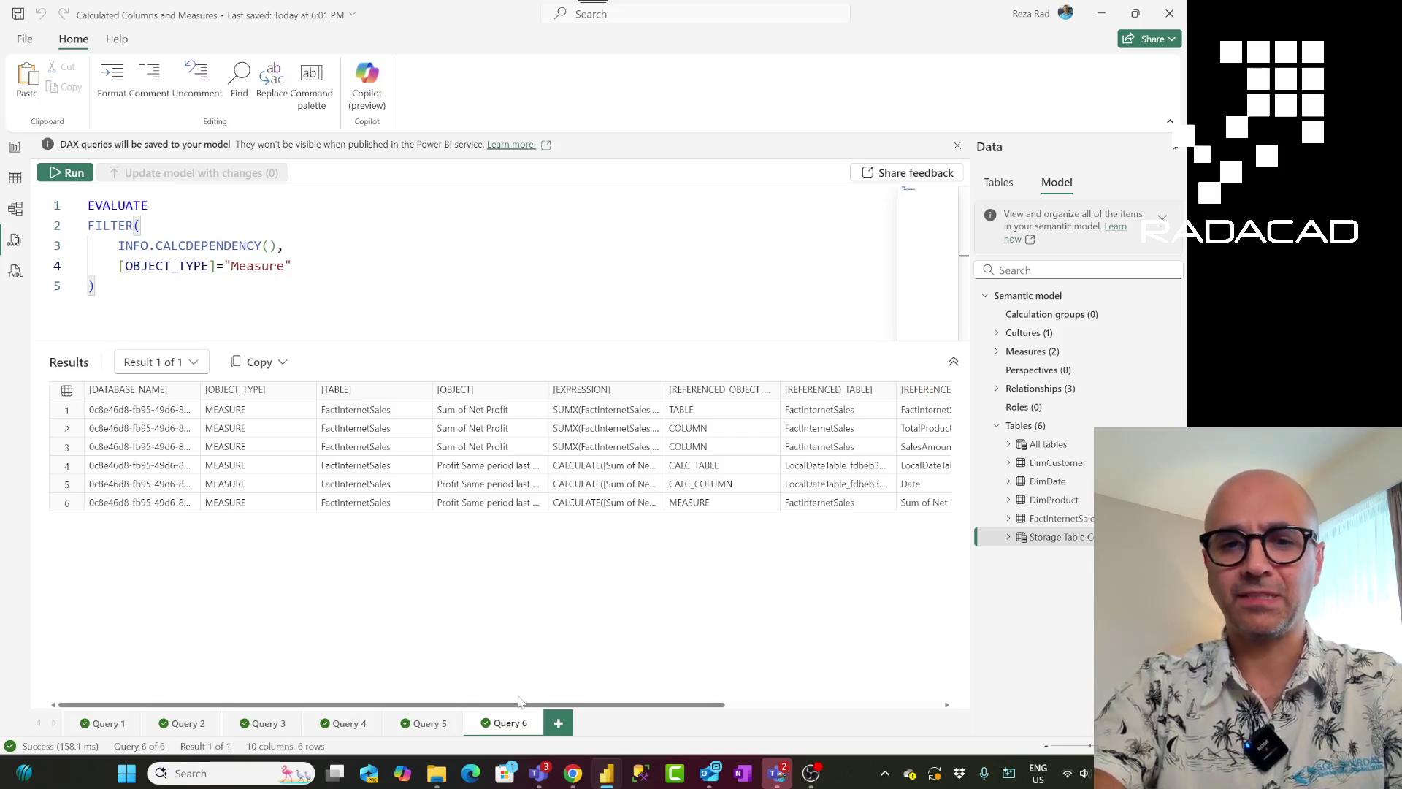
pyautogui.click(425, 723)
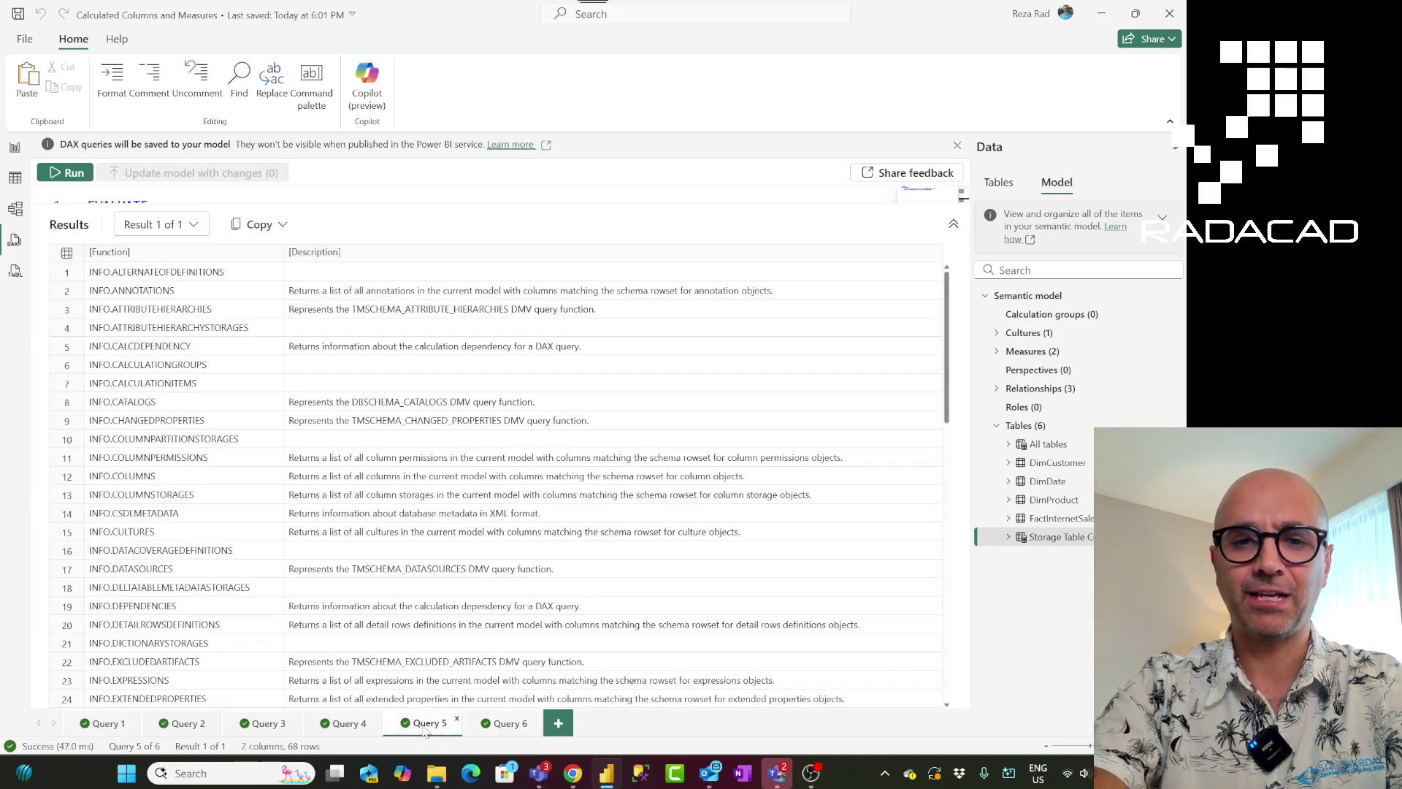
pyautogui.moveTo(407, 207); pyautogui.dragTo(413, 355)
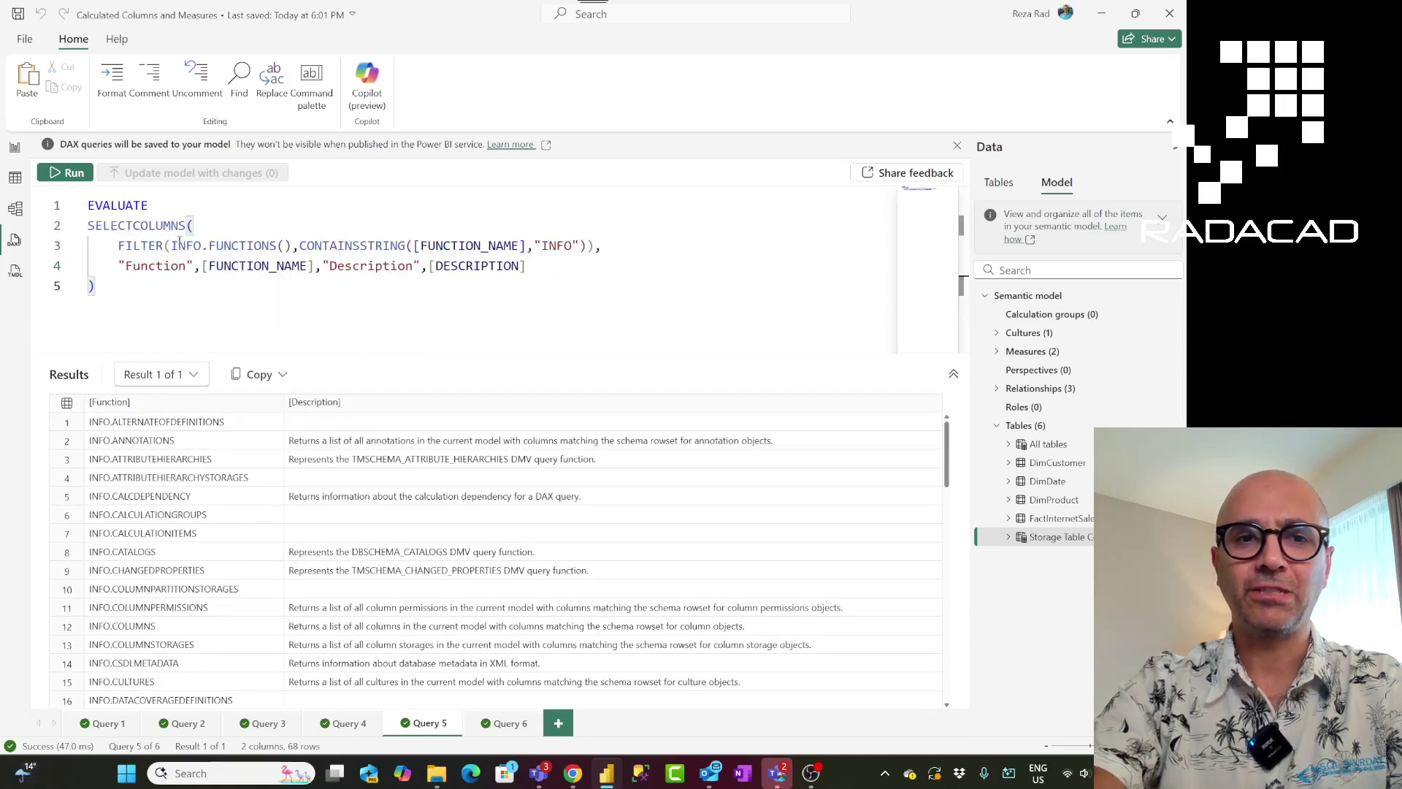
pyautogui.moveTo(172, 246); pyautogui.dragTo(292, 247)
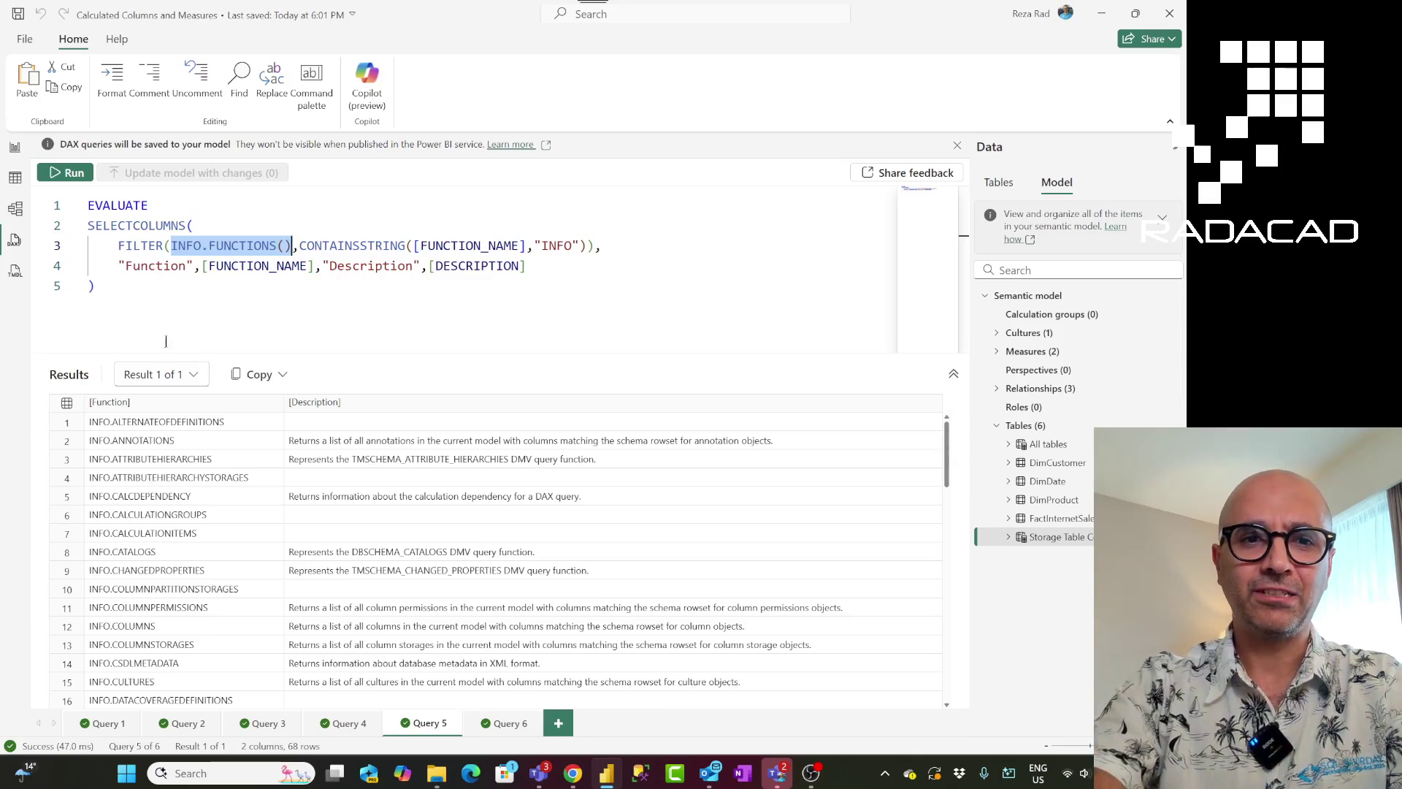
pyautogui.click(119, 246)
pyautogui.moveTo(119, 246); pyautogui.dragTo(593, 246)
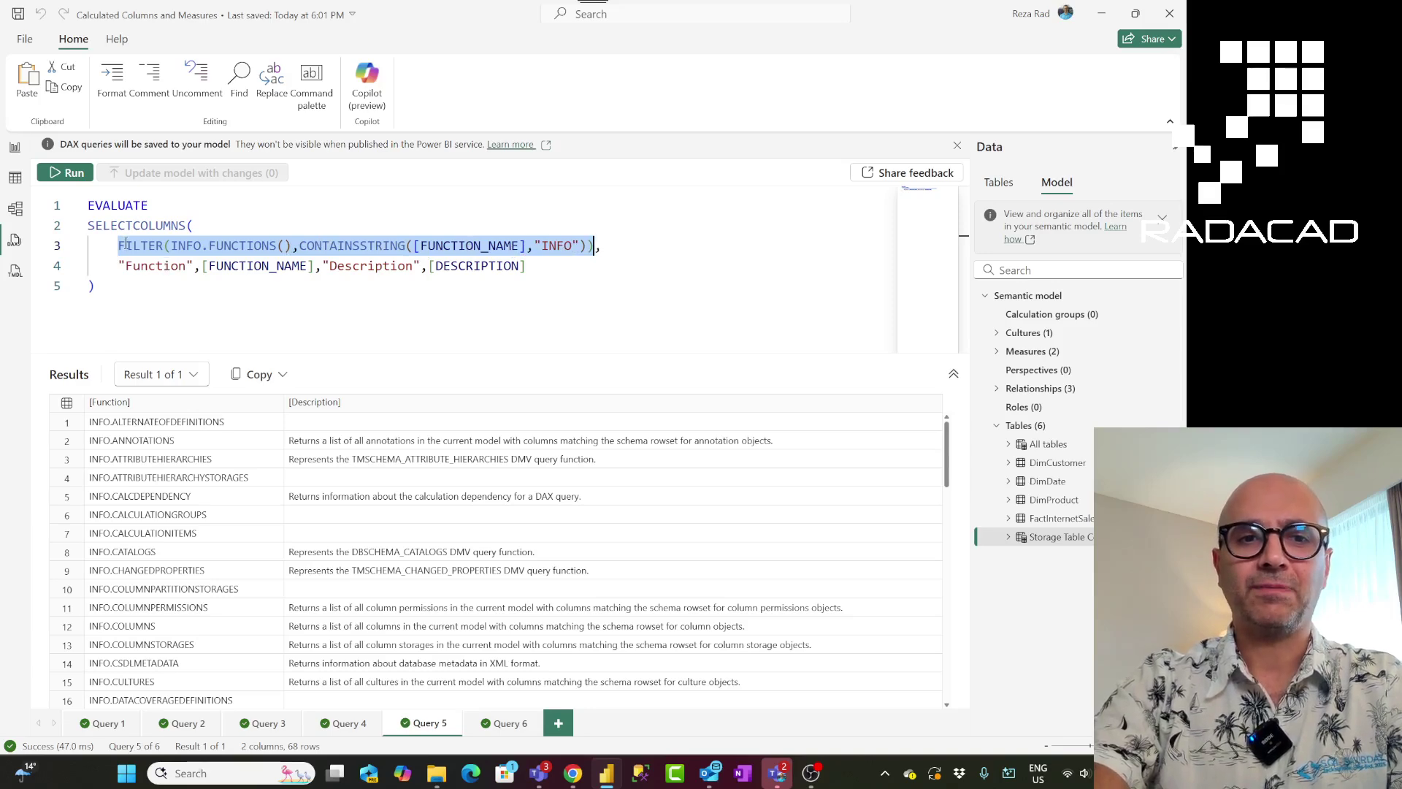
pyautogui.moveTo(87, 225); pyautogui.dragTo(122, 285)
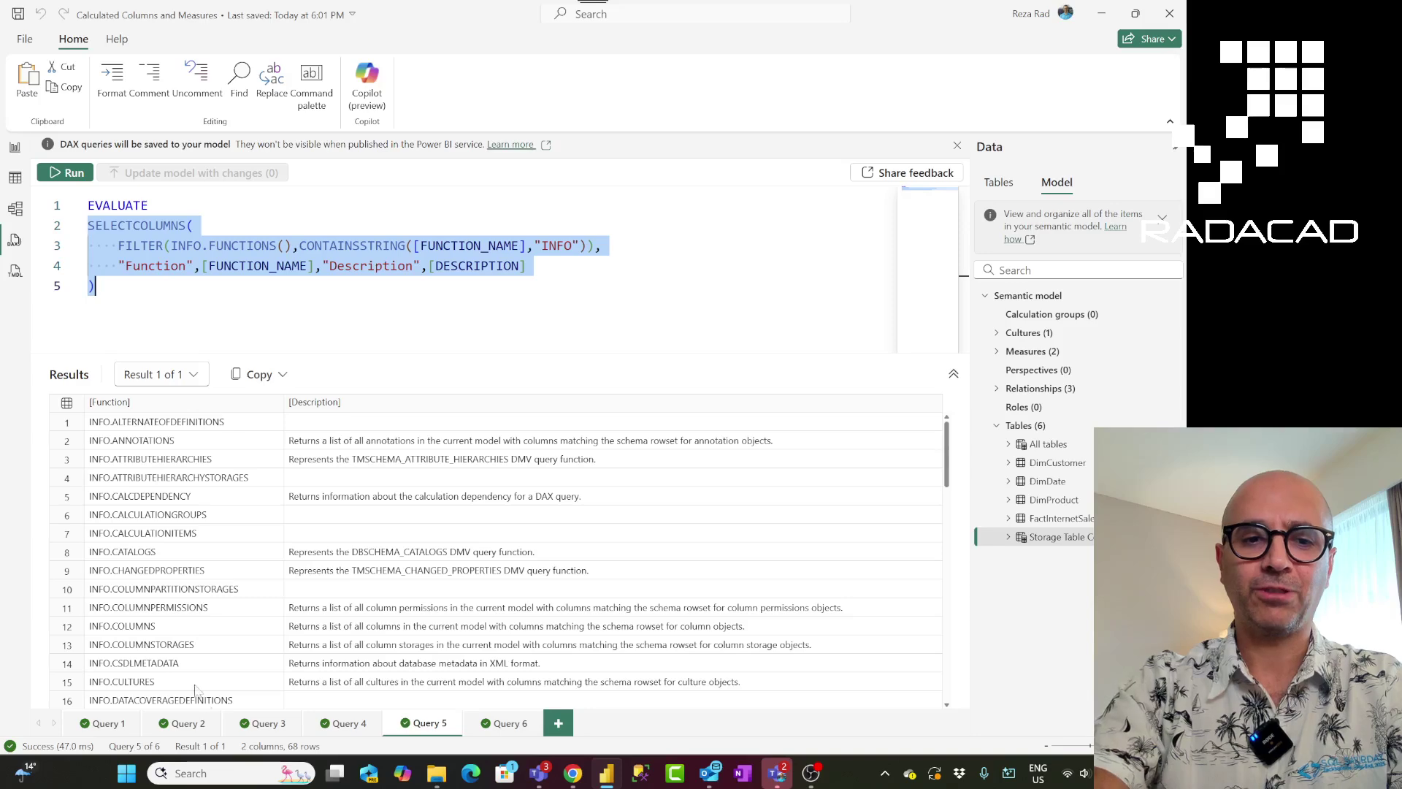
# Open Query 2, compare its INFO.TABLES() and INFO.VIEW.TABLES() statements and enlarge the editor area to show both
pyautogui.click(187, 724)
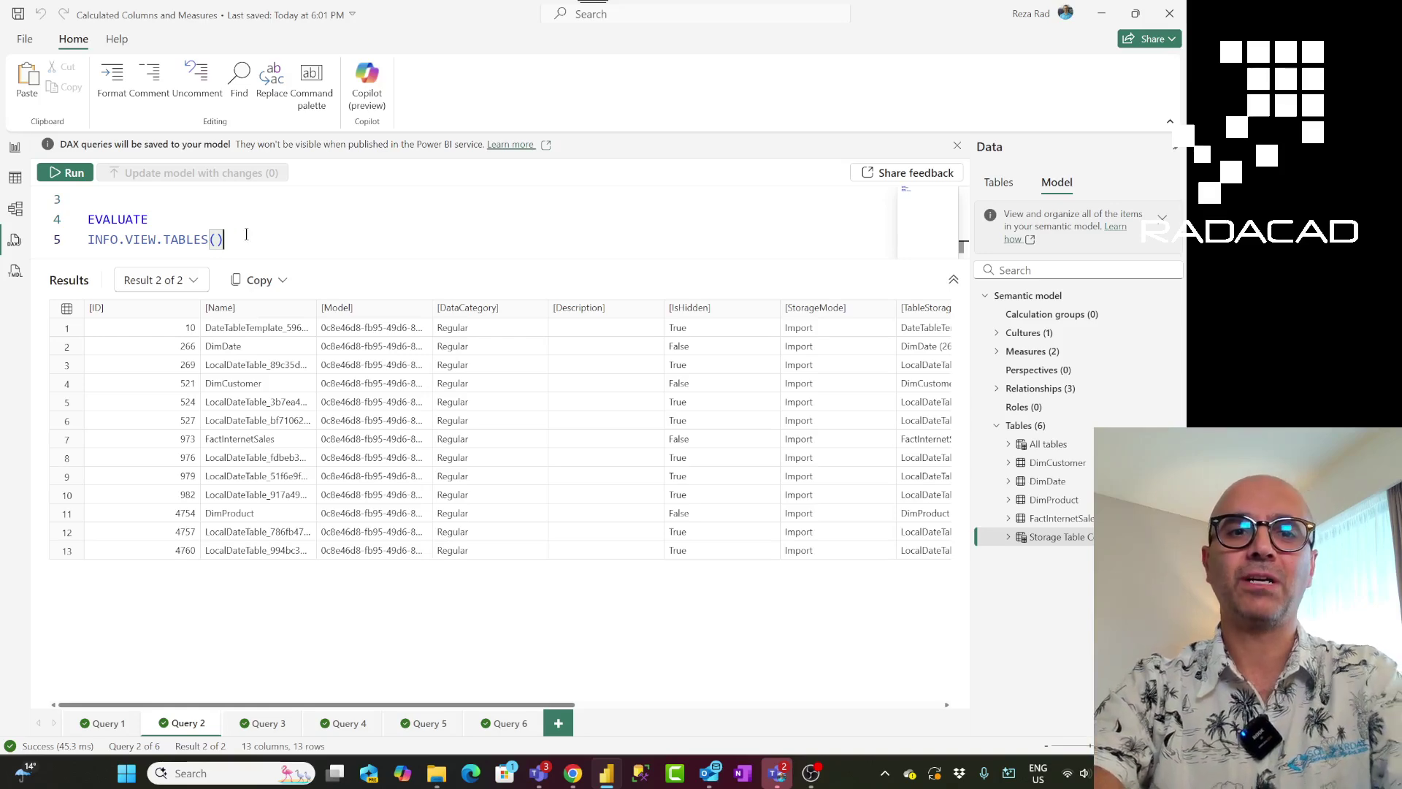
pyautogui.scroll(1, 246, 234)
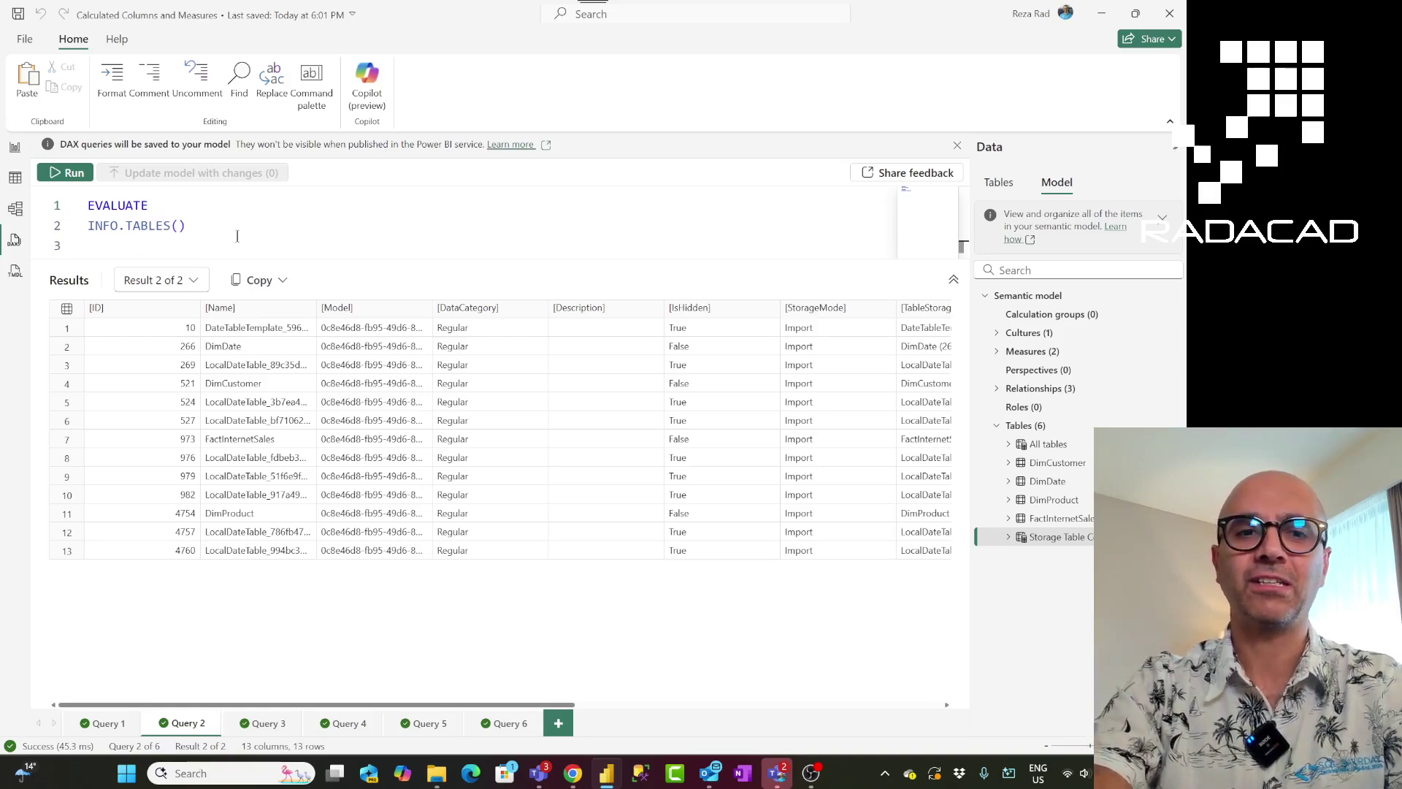
pyautogui.scroll(-1, 235, 236)
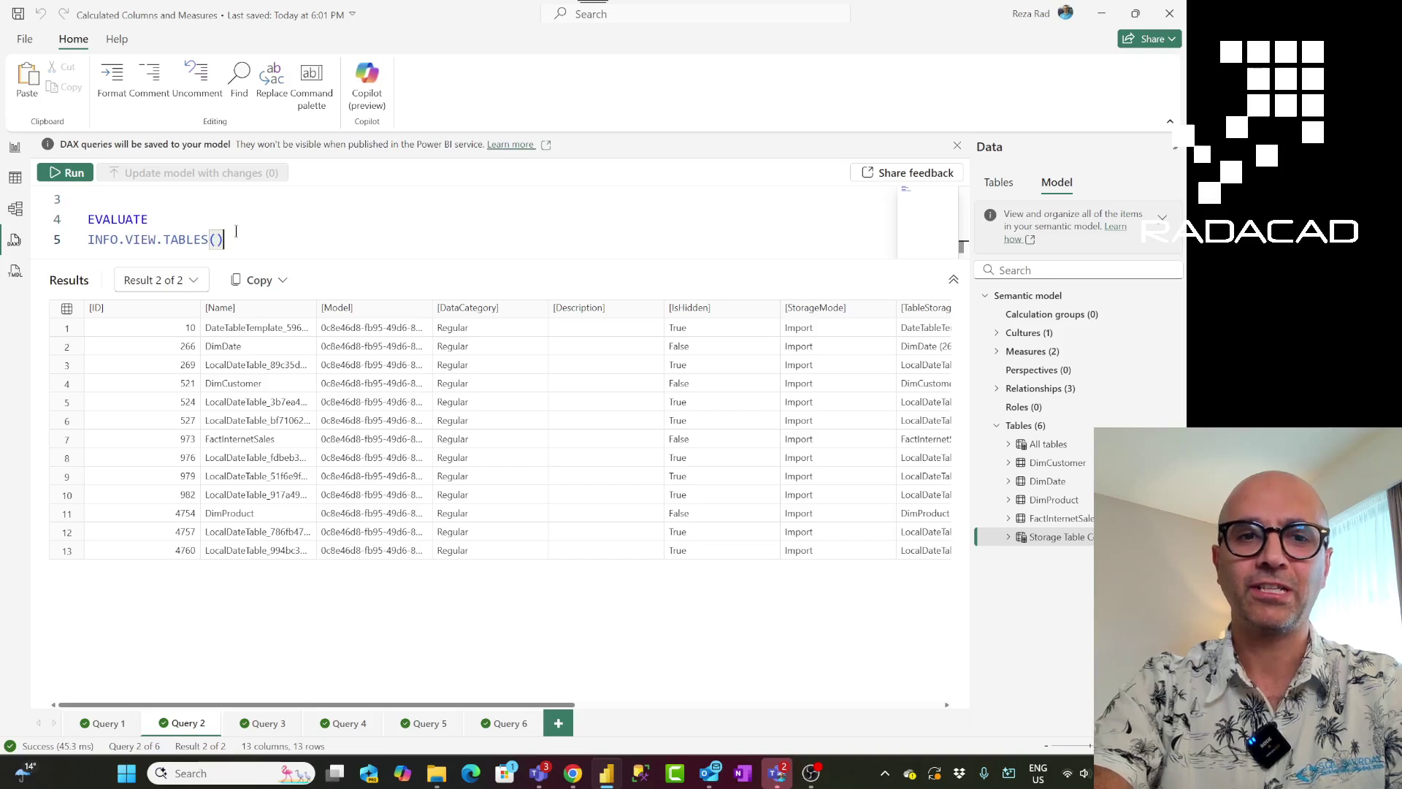
pyautogui.moveTo(164, 239)
pyautogui.mouseDown()
pyautogui.moveTo(88, 241)
pyautogui.moveTo(149, 231)
pyautogui.moveTo(302, 281)
pyautogui.mouseUp()
pyautogui.moveTo(88, 240)
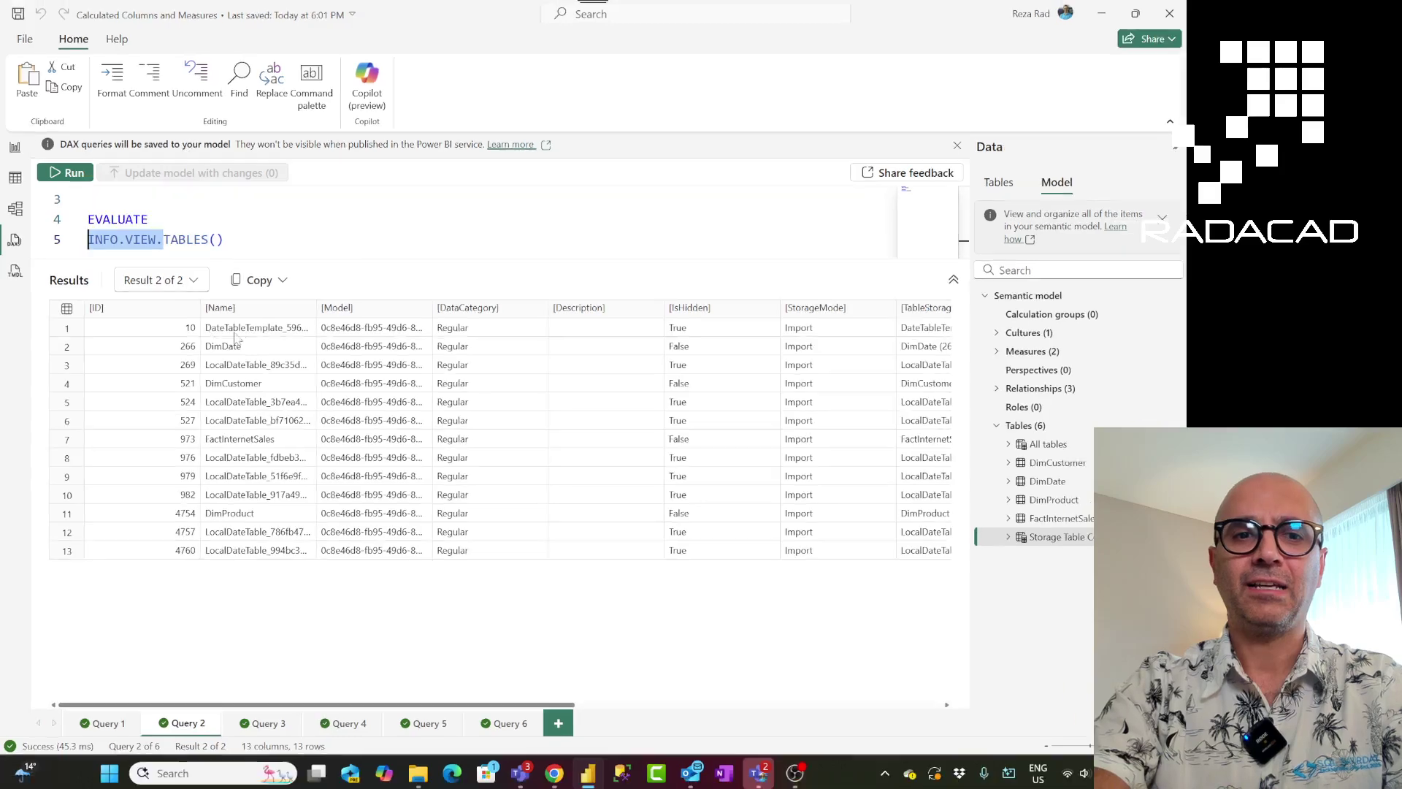
pyautogui.click(433, 240)
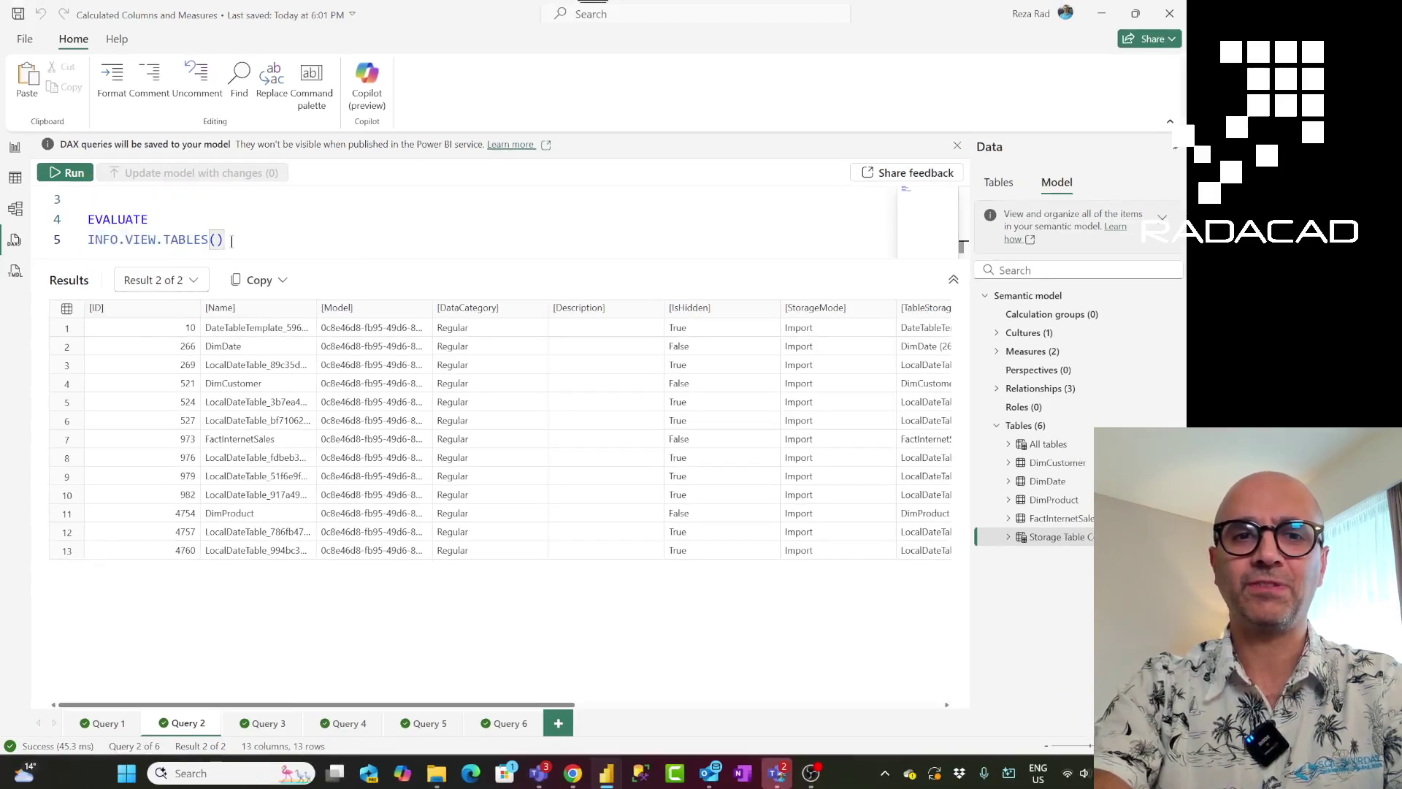
pyautogui.scroll(1, 232, 239)
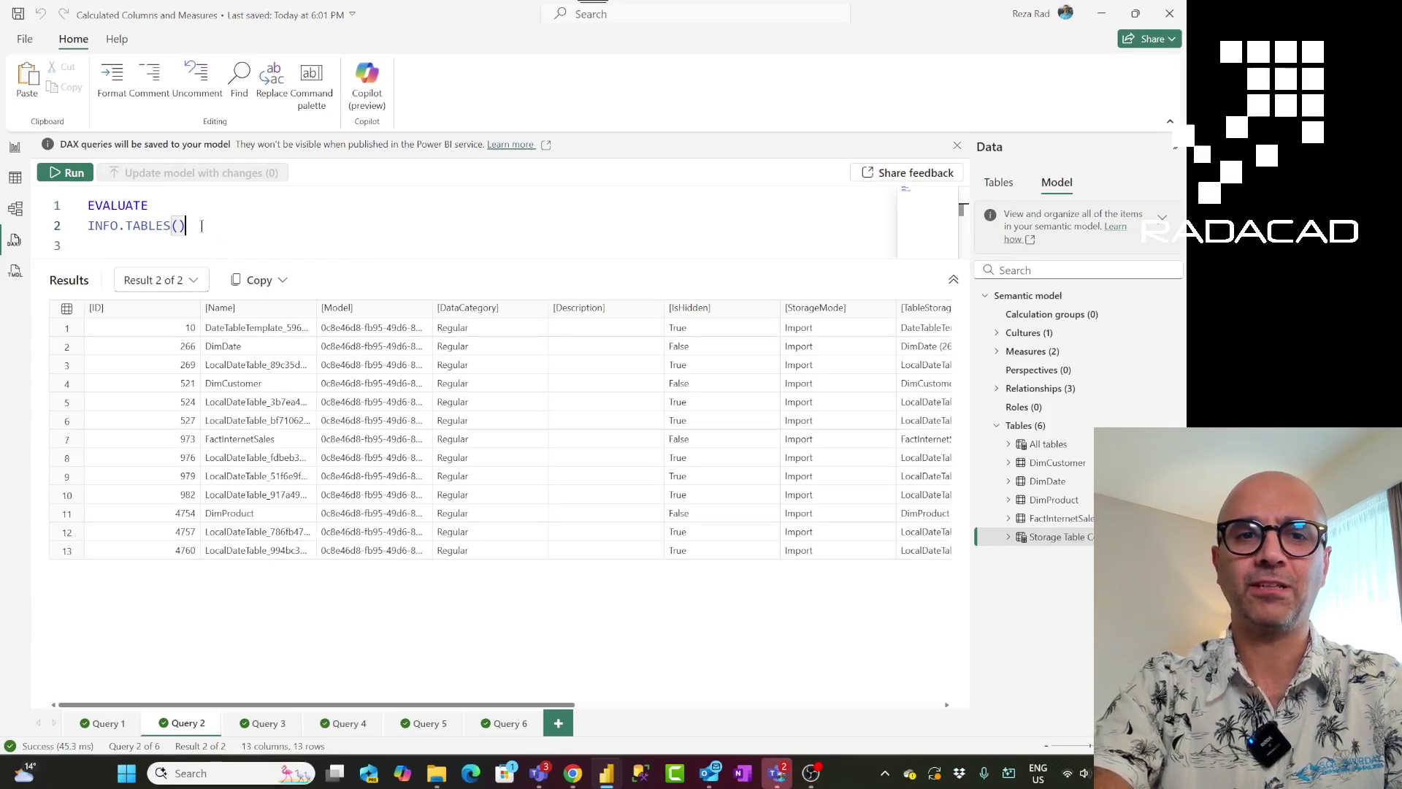
pyautogui.moveTo(188, 225); pyautogui.dragTo(89, 205)
pyautogui.click(175, 232)
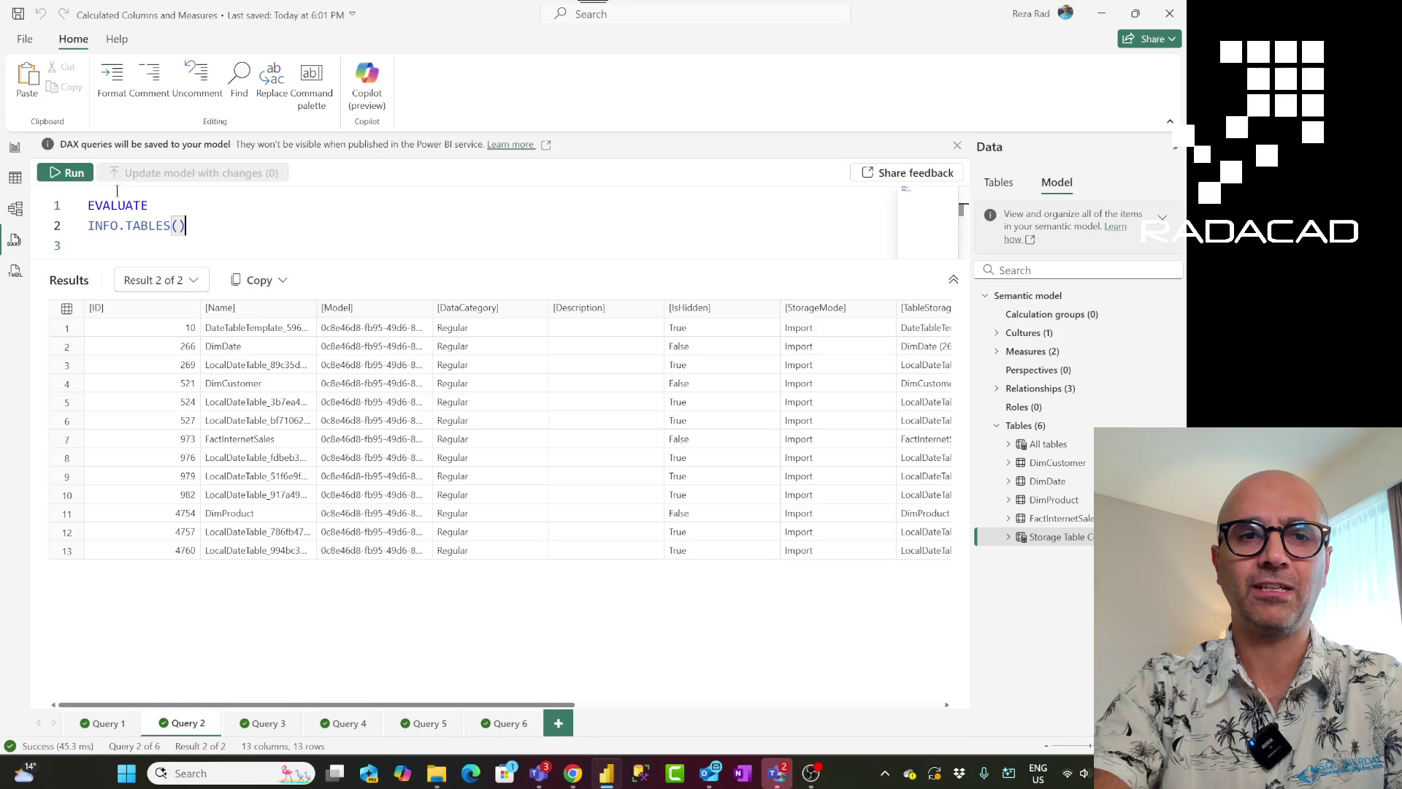
pyautogui.scroll(-1, 241, 233)
pyautogui.moveTo(279, 260); pyautogui.dragTo(279, 316)
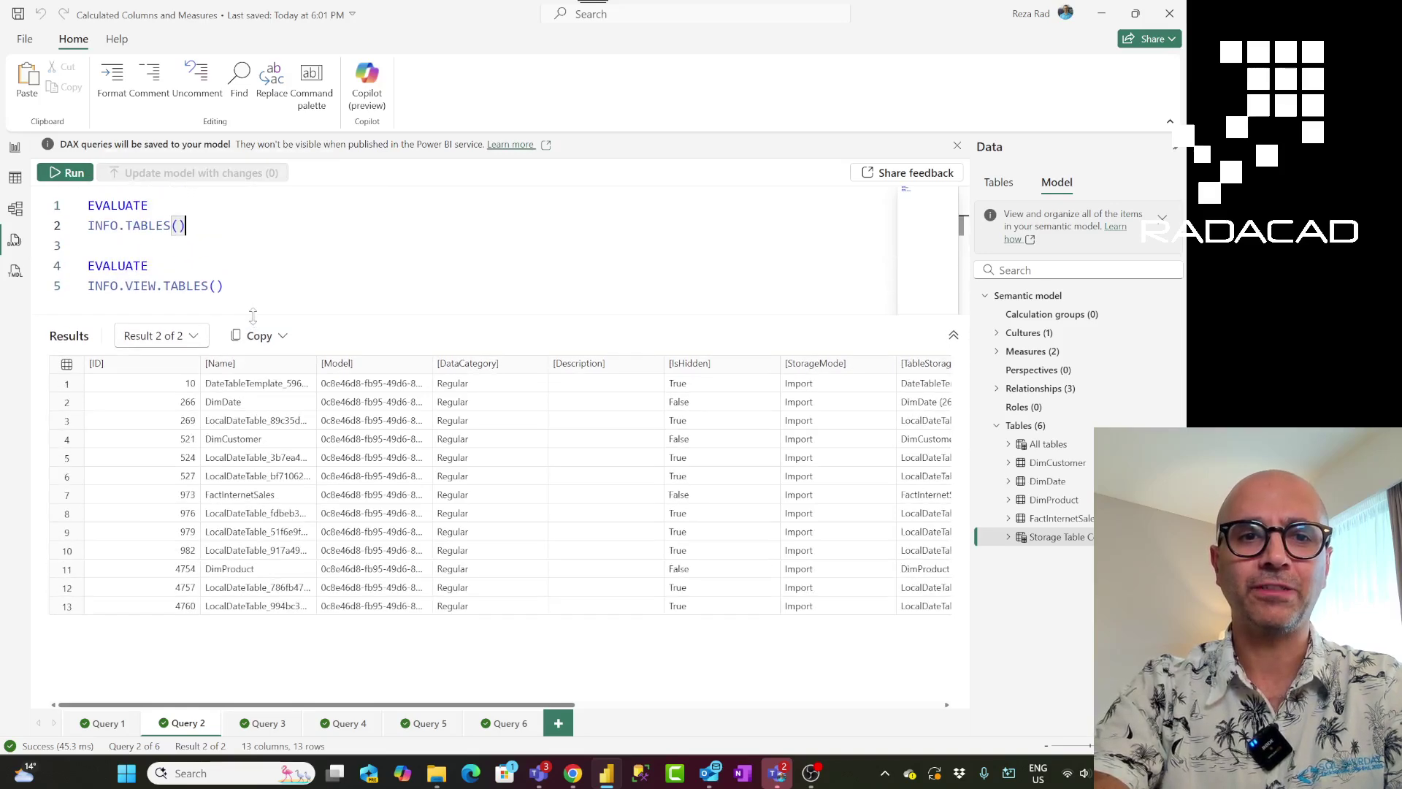
# Run both EVALUATE statements of Query 2 and look through the columns of the INFO.TABLES() result
pyautogui.click(76, 173)
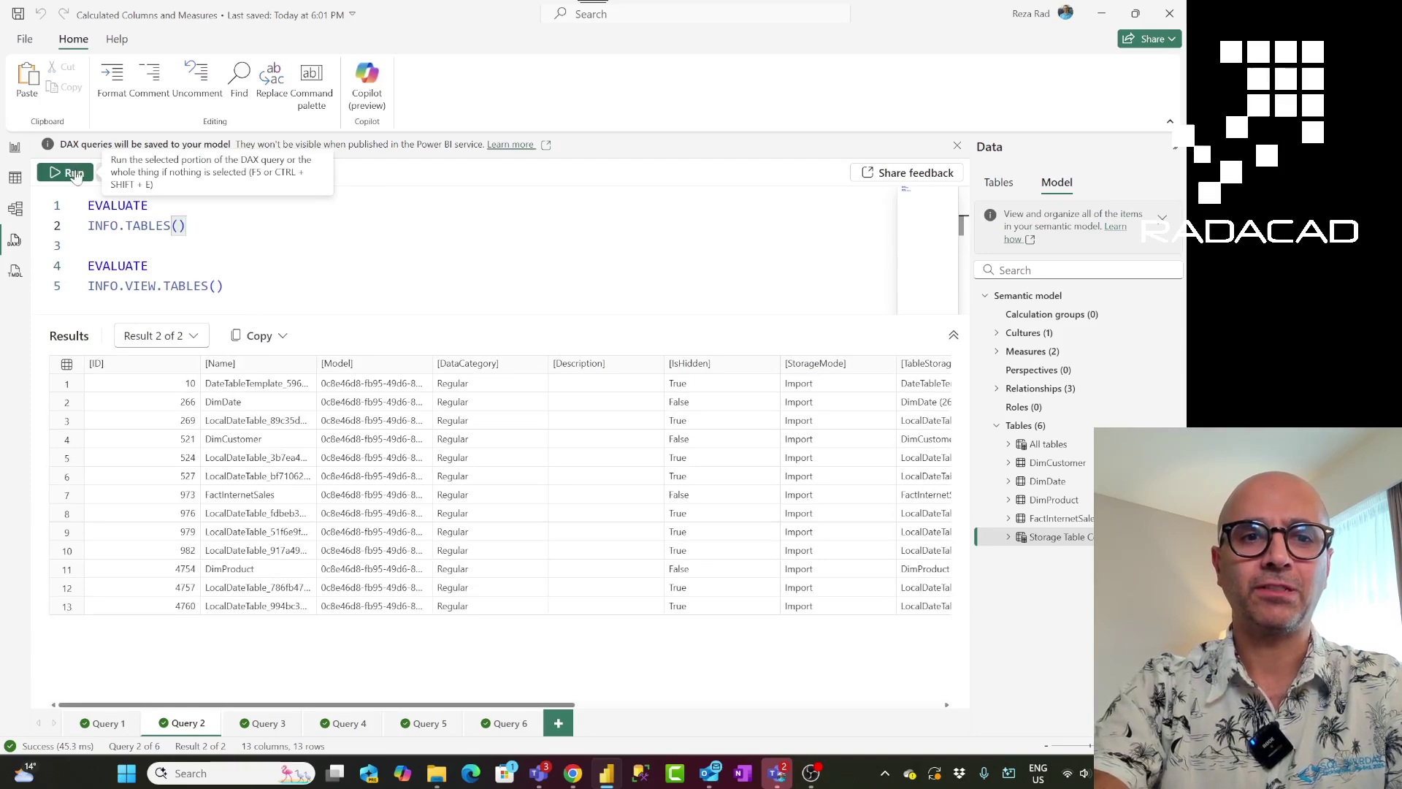
pyautogui.click(191, 337)
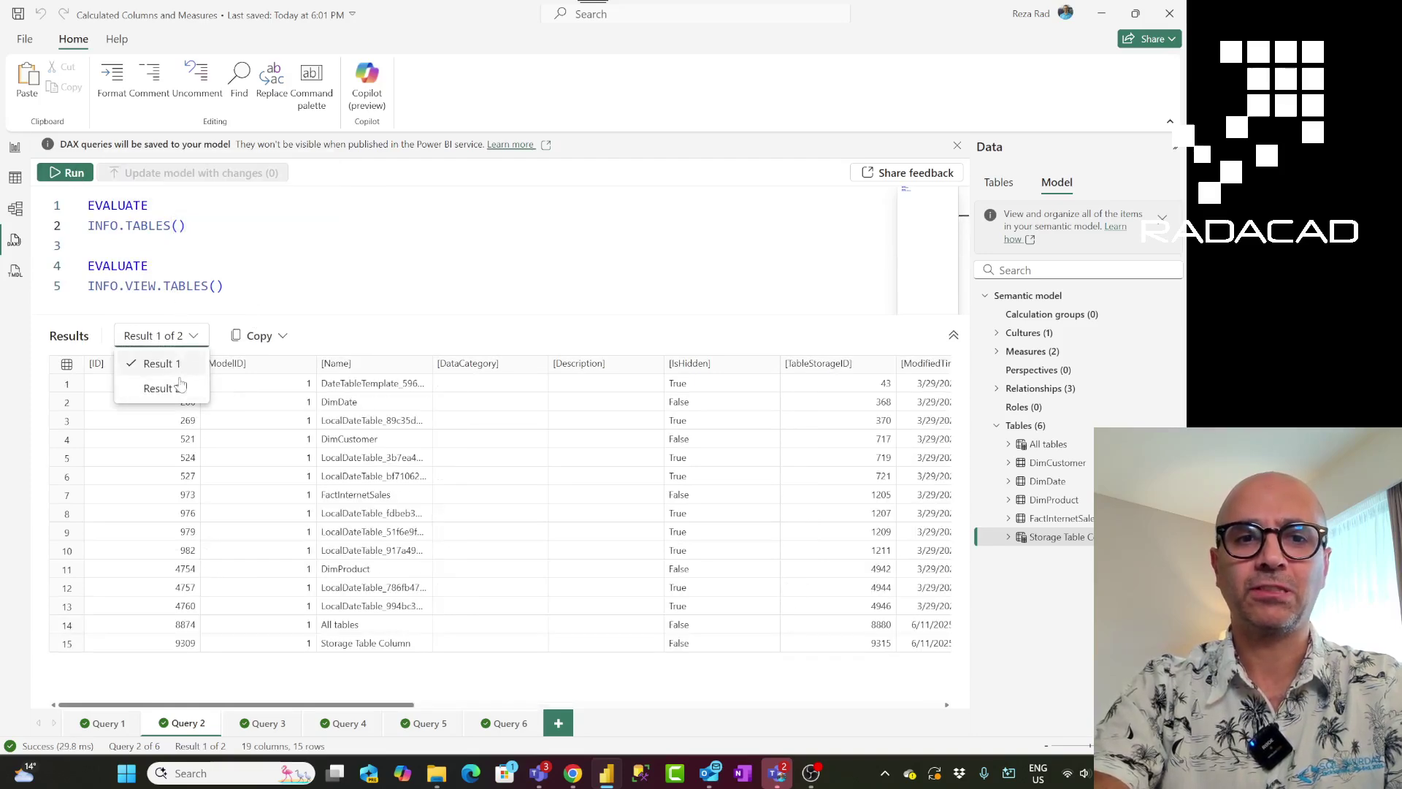
pyautogui.click(206, 225)
pyautogui.moveTo(97, 230)
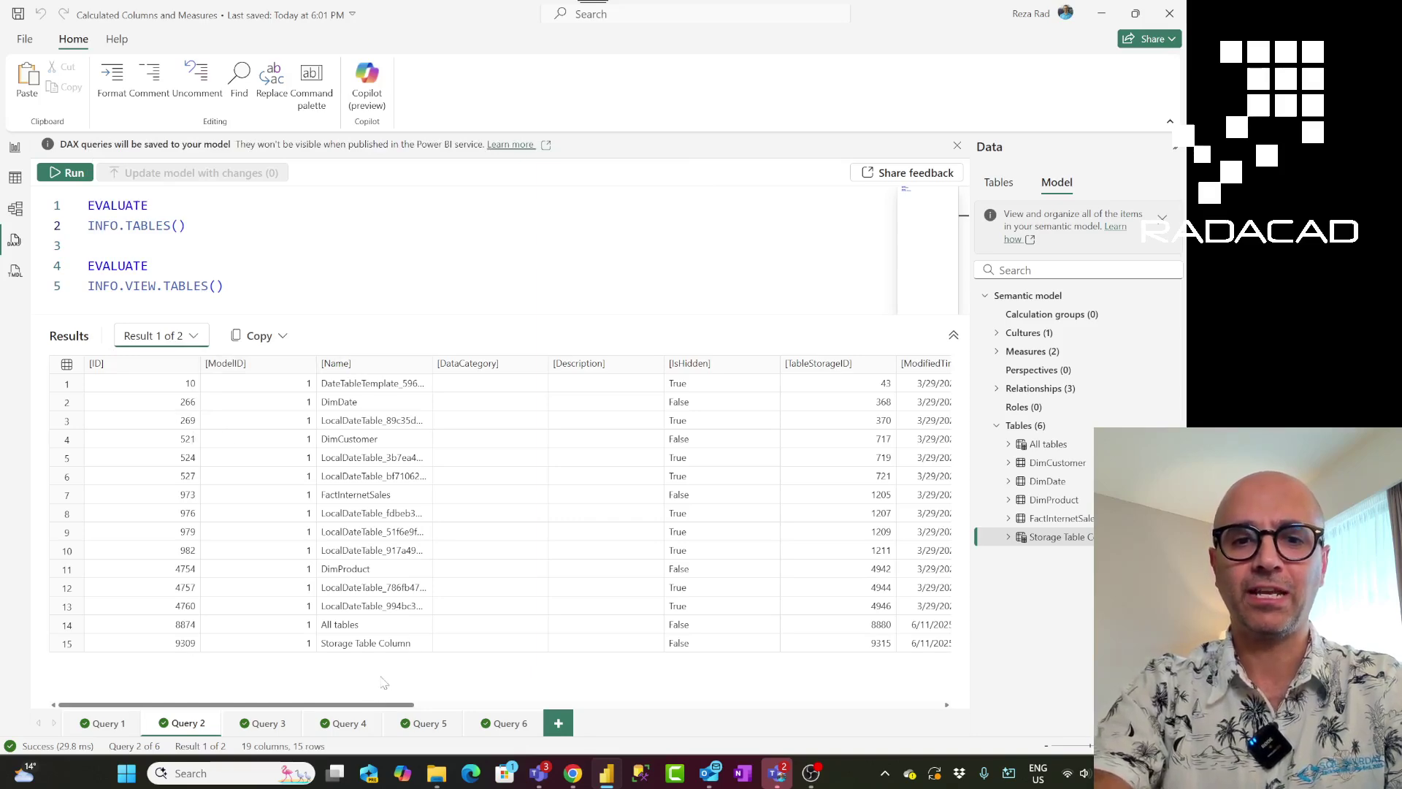
pyautogui.moveTo(366, 705); pyautogui.dragTo(561, 715)
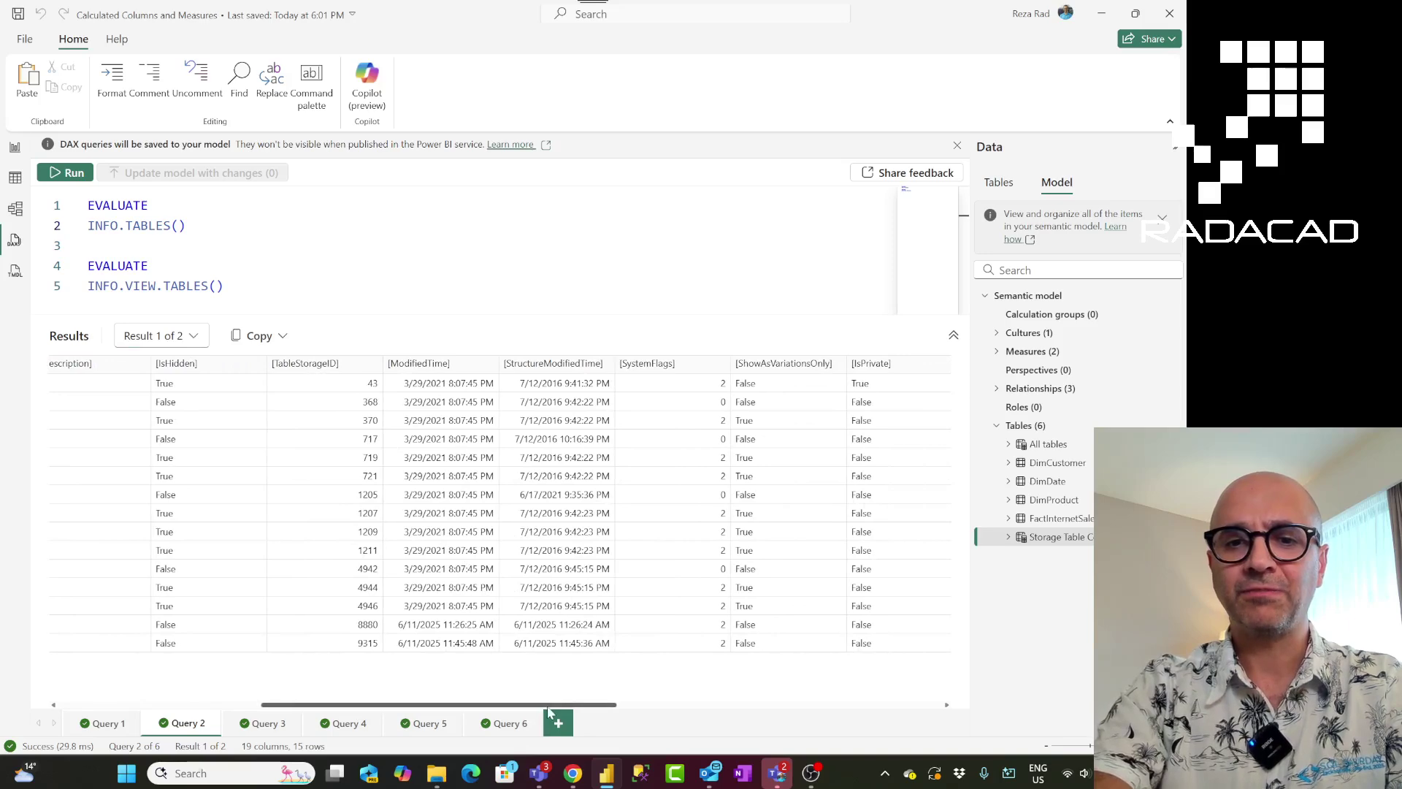
pyautogui.moveTo(545, 709); pyautogui.dragTo(341, 709)
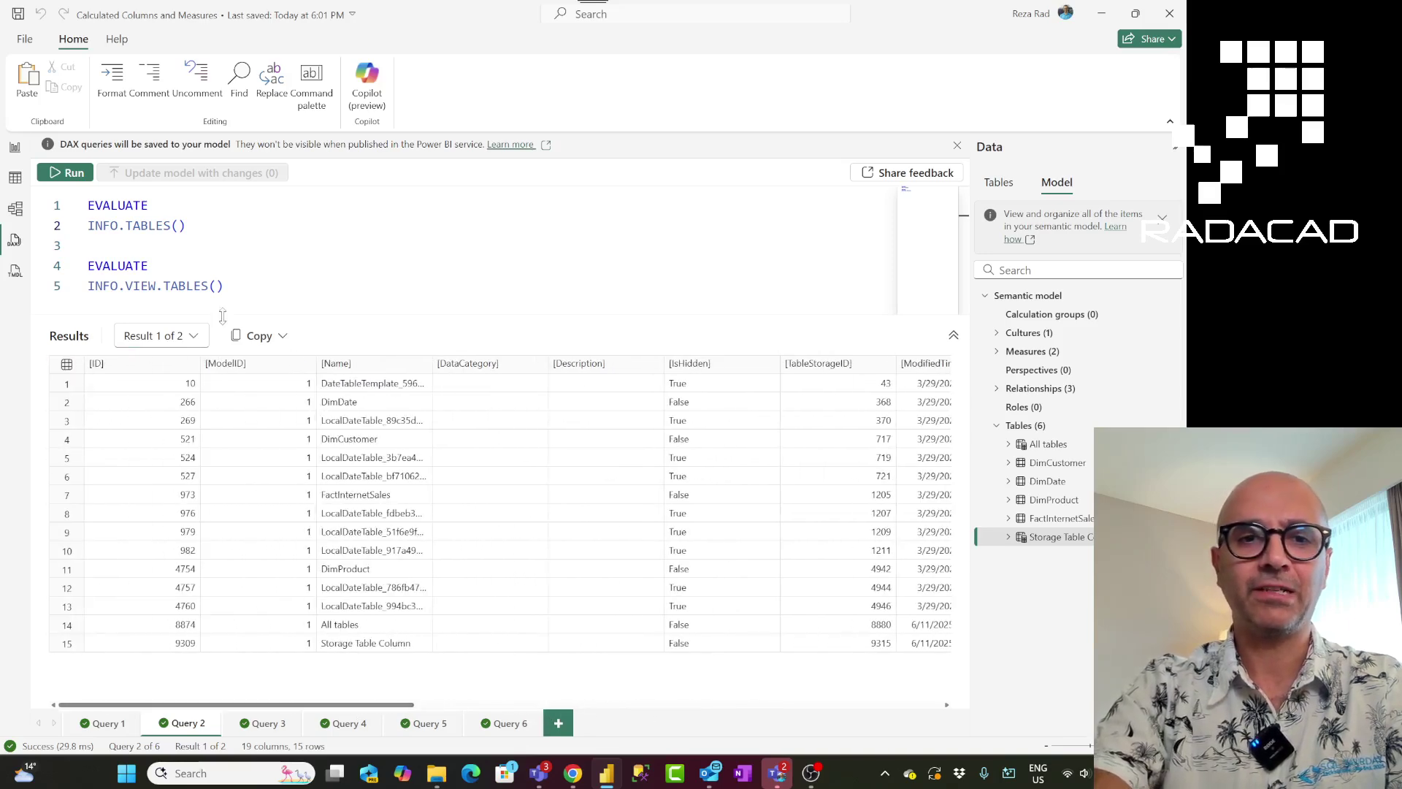
# Switch the results to Result 2 and look through the columns returned by INFO.VIEW.TABLES()
pyautogui.click(267, 299)
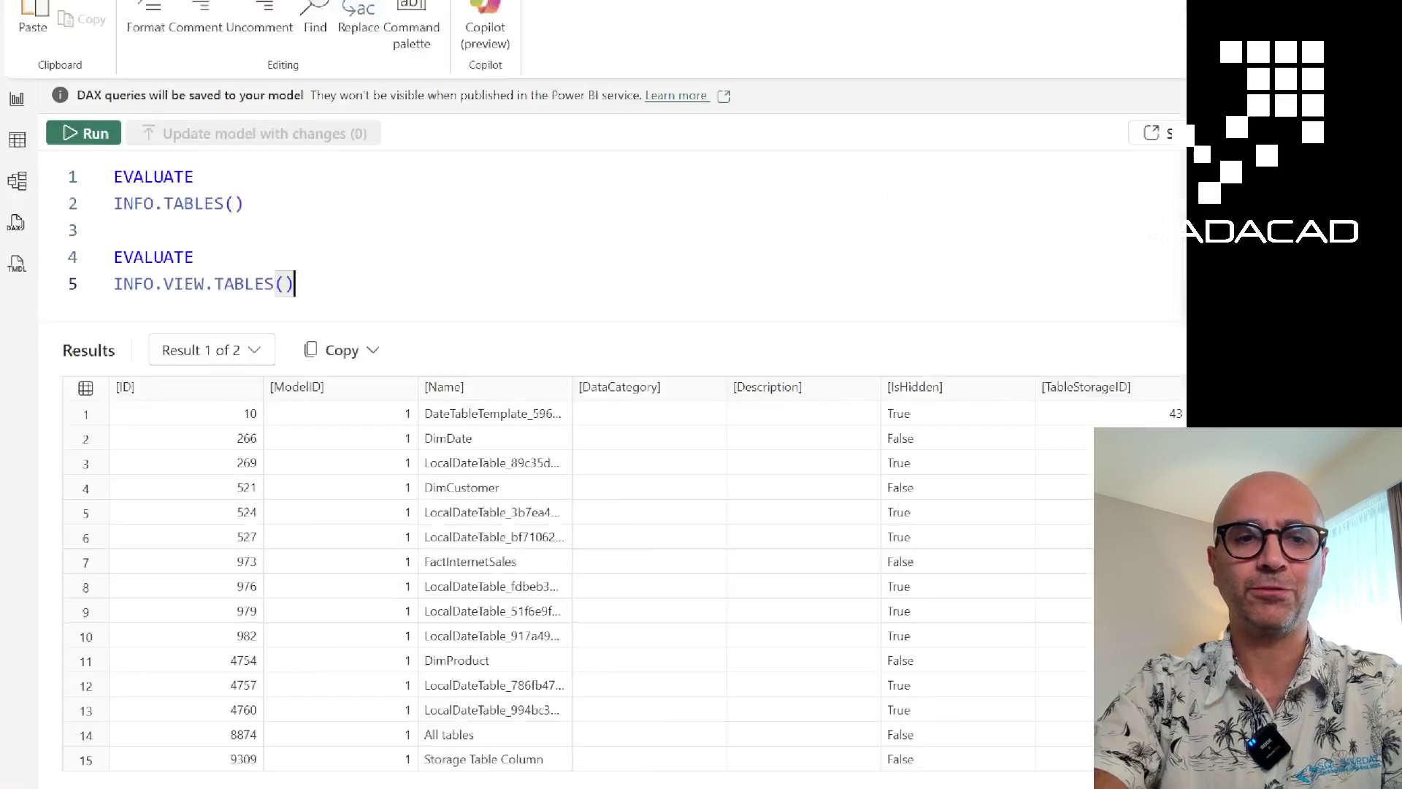
pyautogui.moveTo(87, 257)
pyautogui.mouseDown()
pyautogui.moveTo(447, 335)
pyautogui.moveTo(445, 320)
pyautogui.mouseUp()
pyautogui.press('Escape')
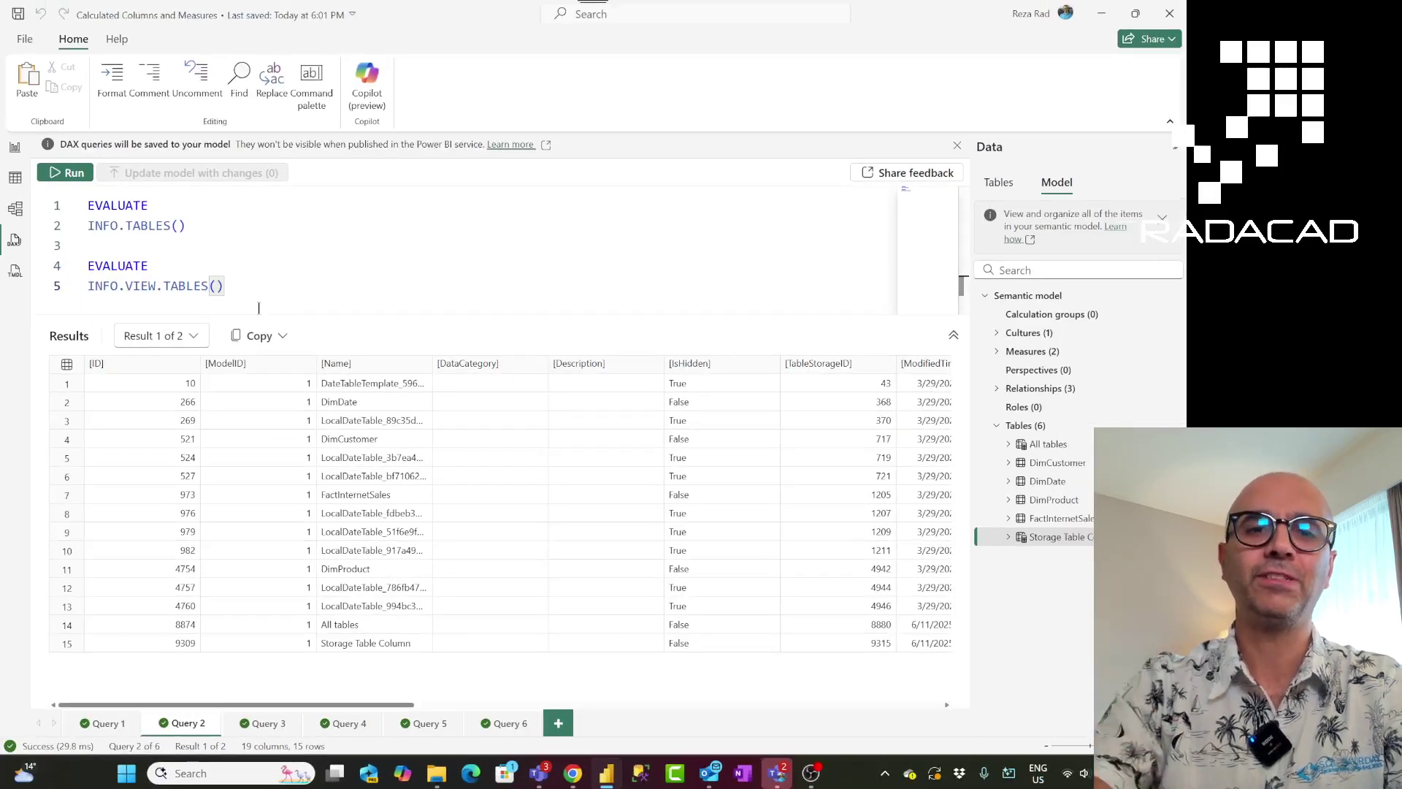
pyautogui.click(192, 337)
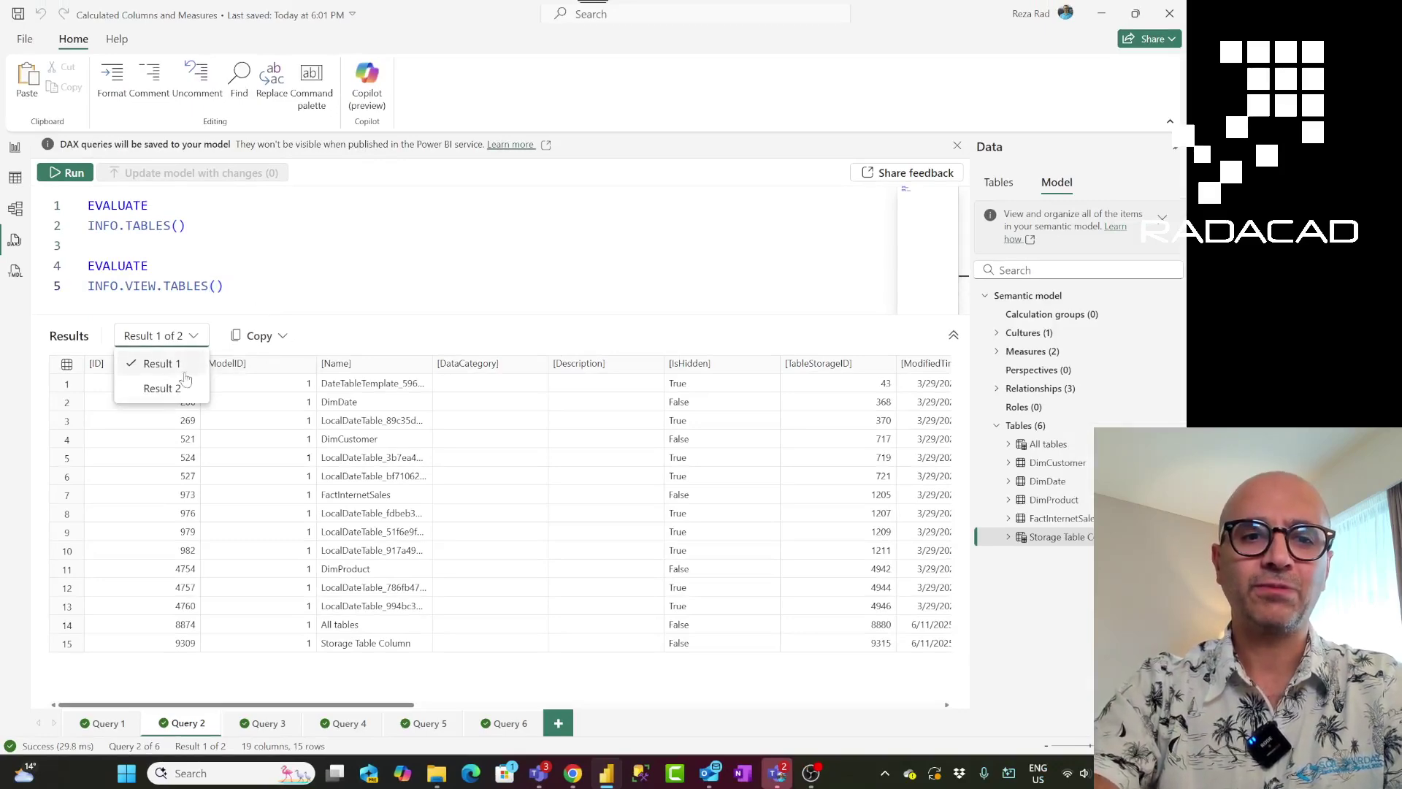
pyautogui.click(181, 390)
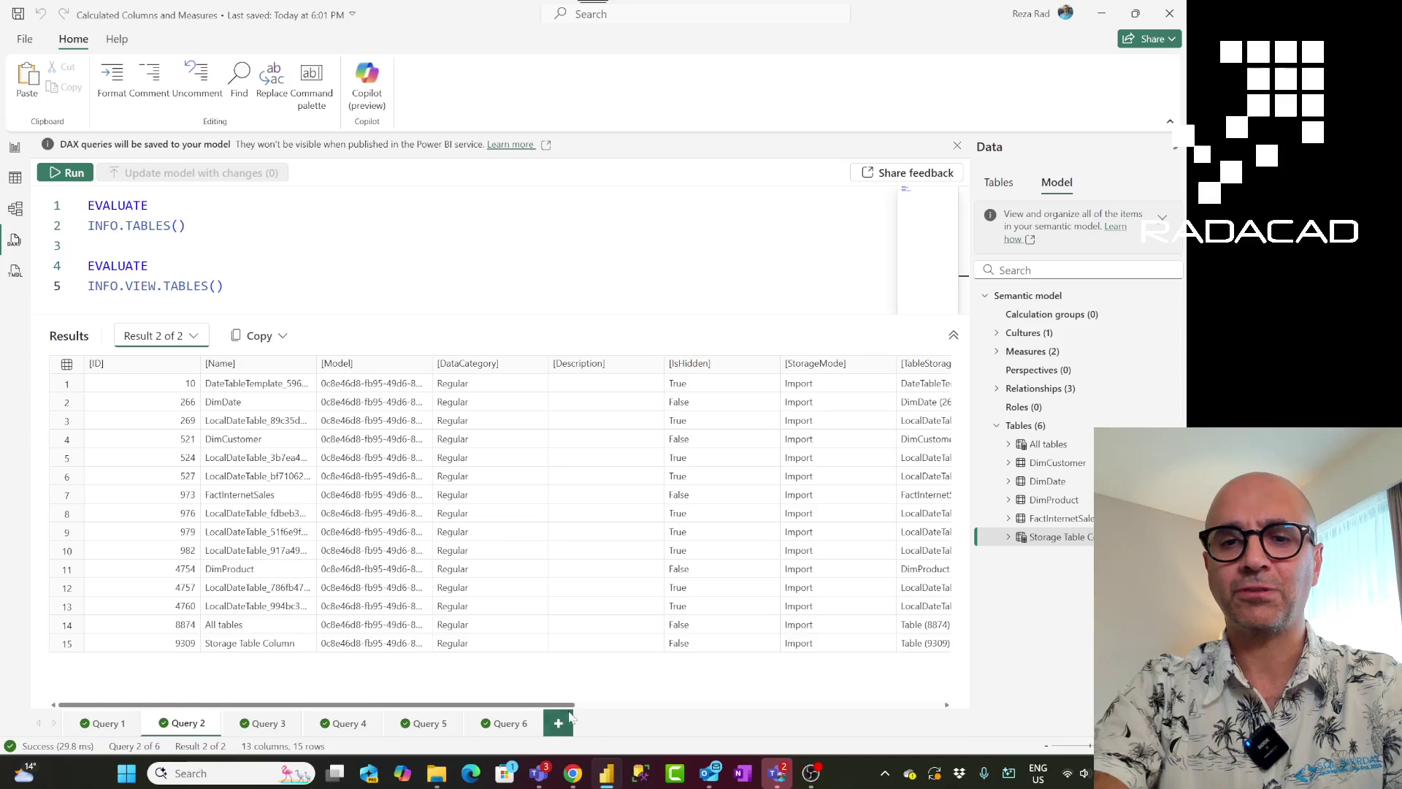
pyautogui.moveTo(557, 705); pyautogui.dragTo(732, 705)
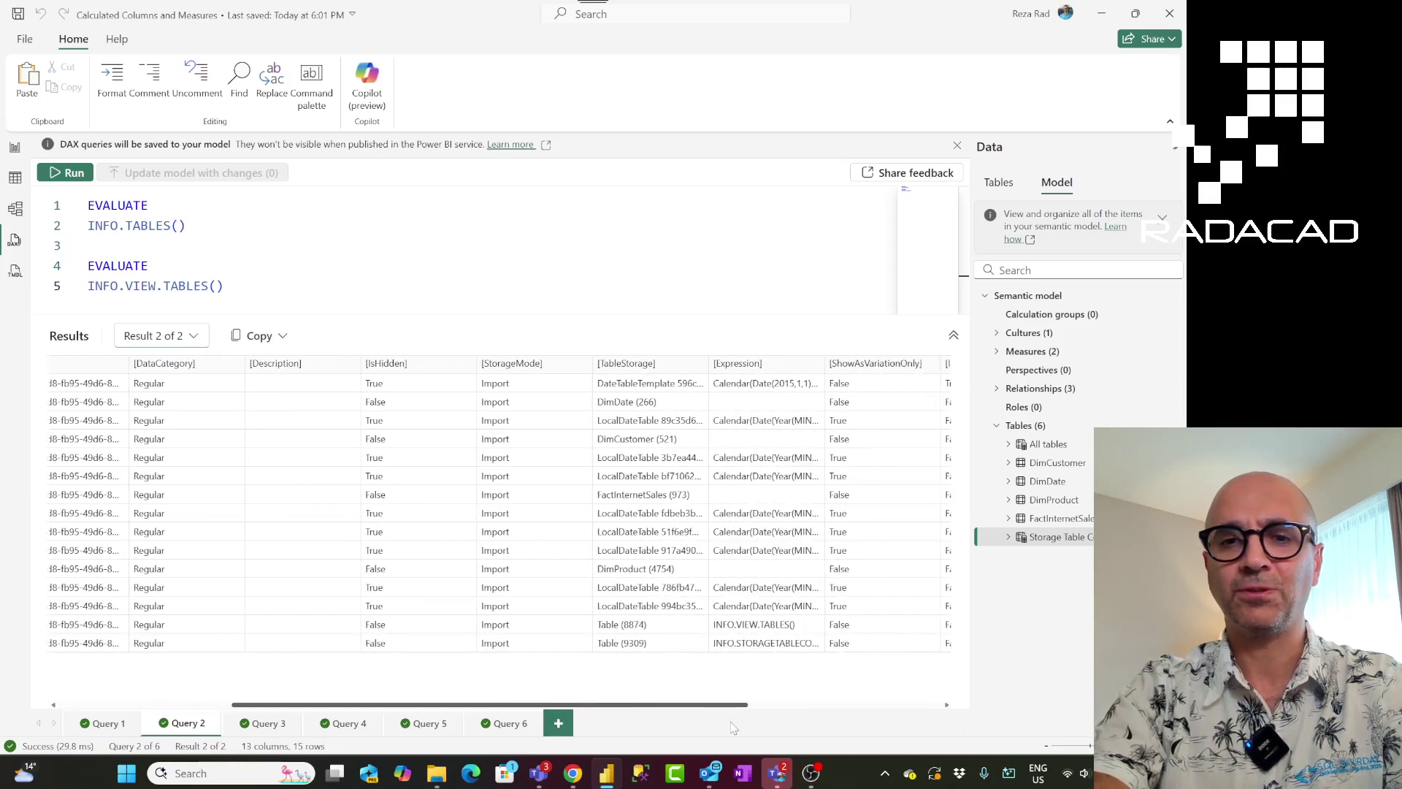
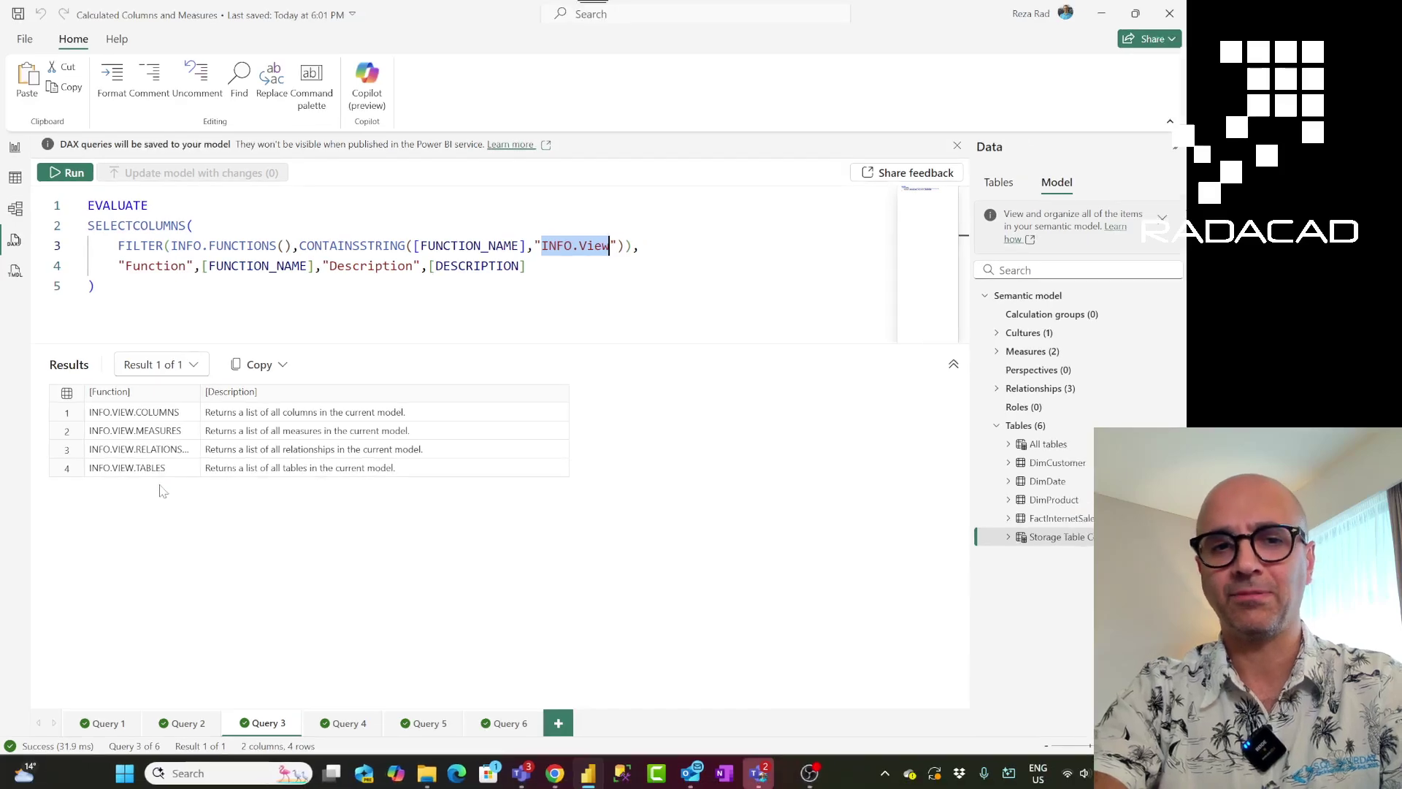
# In Query 6, replace the whole FILTER expression after EVALUATE with INFO.VIEW.RELATIONSHIPS() and run the query
pyautogui.click(186, 723)
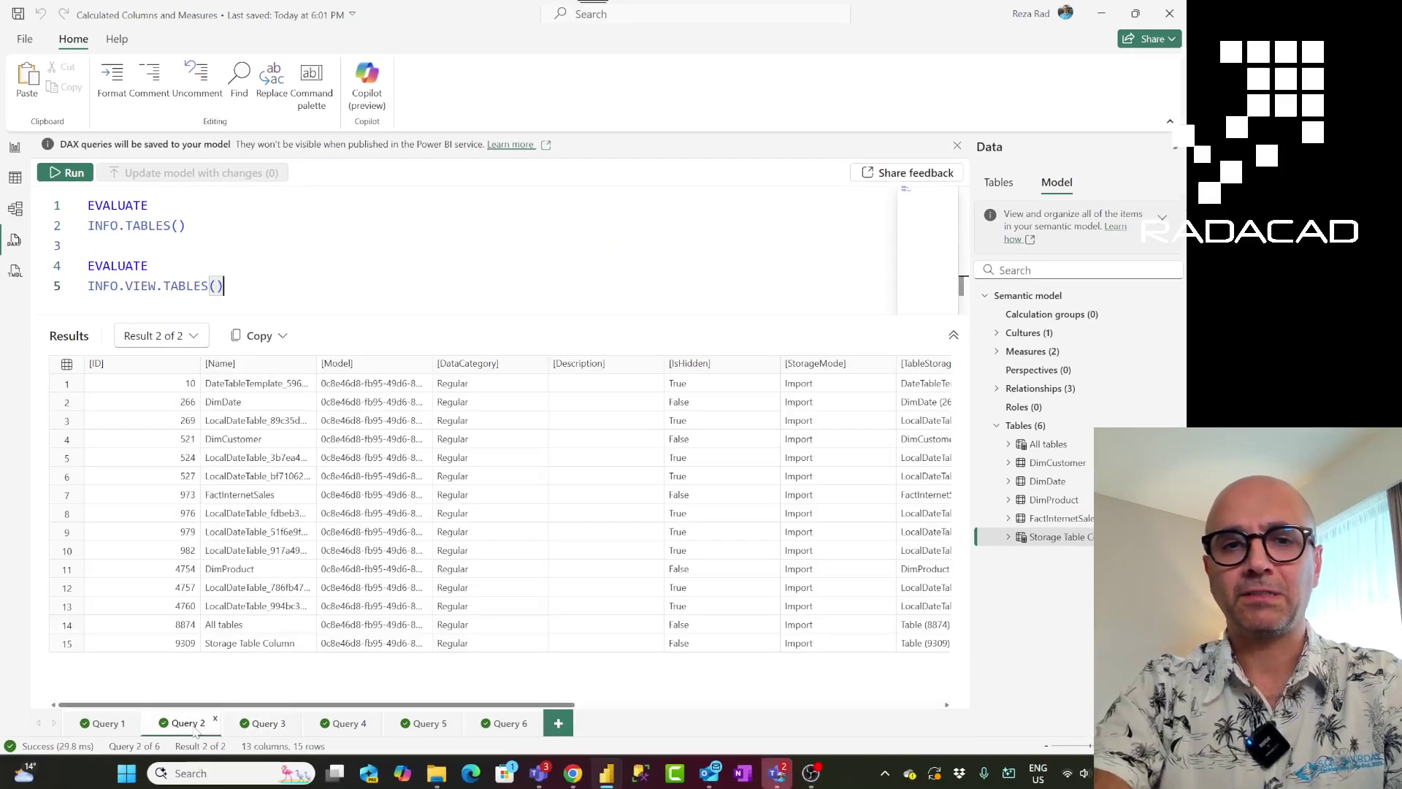
pyautogui.click(509, 723)
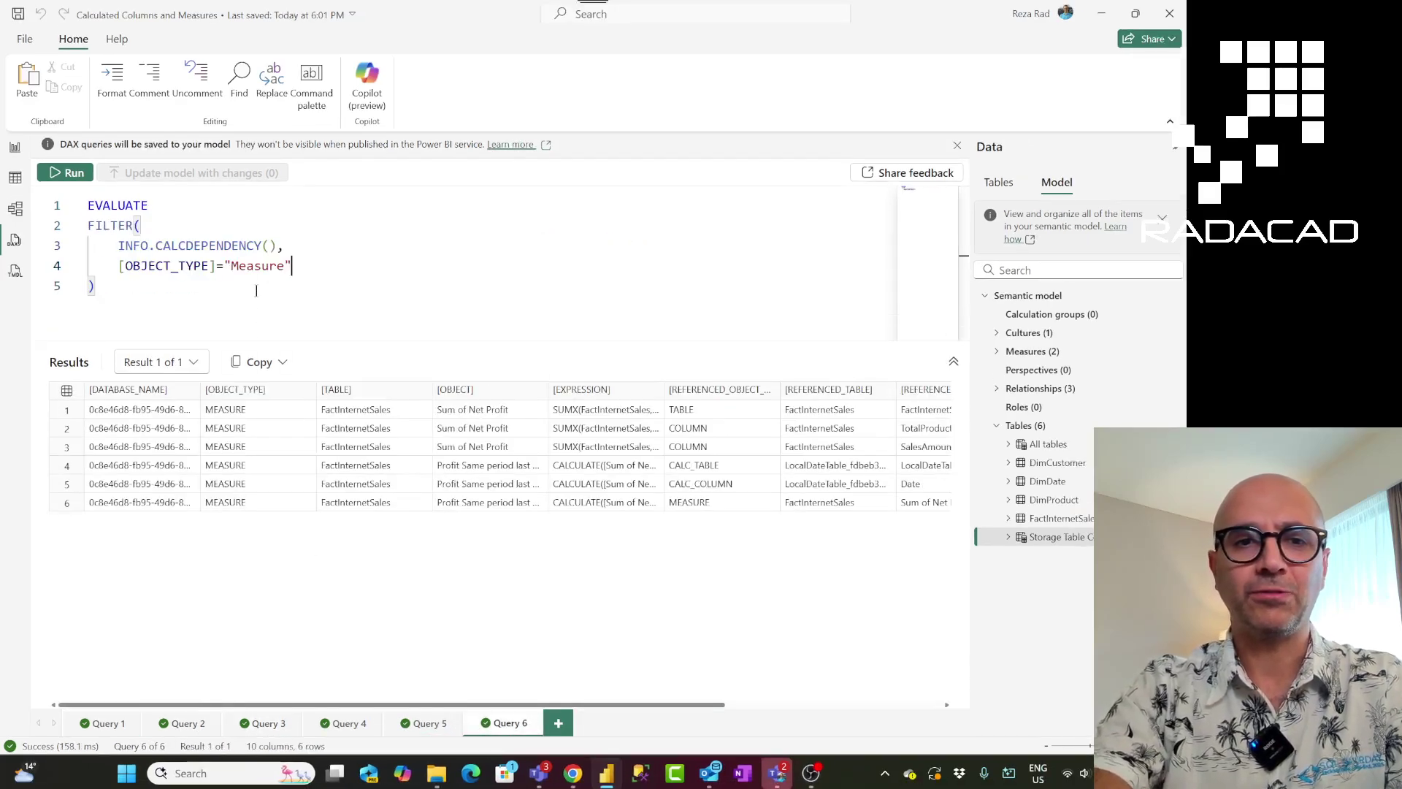
pyautogui.moveTo(134, 289); pyautogui.dragTo(86, 225)
pyautogui.write('info.rela')
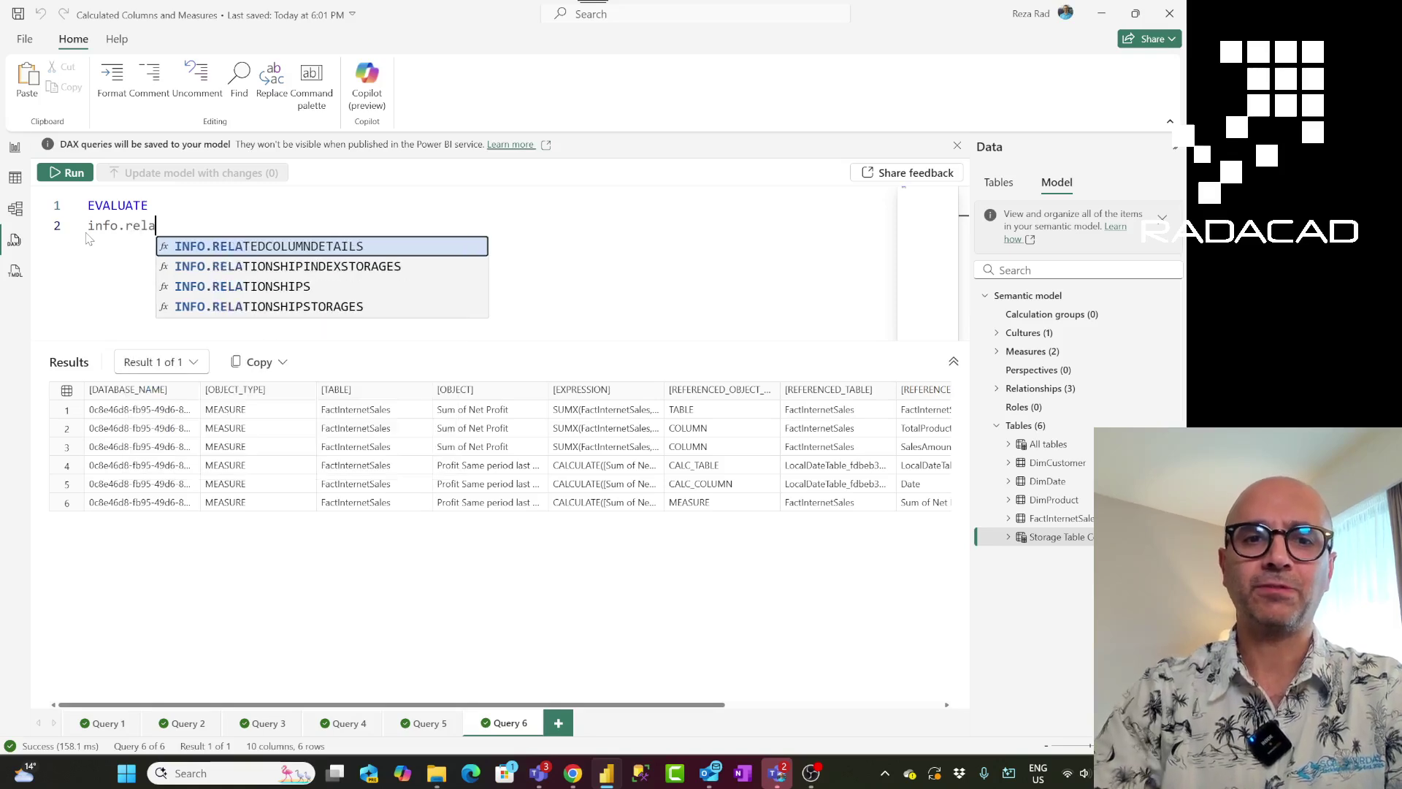
pyautogui.press('Down')
pyautogui.press('Down')
pyautogui.press('BackSpace')
pyautogui.press('BackSpace')
pyautogui.press('BackSpace')
pyautogui.press('BackSpace')
pyautogui.write('view')
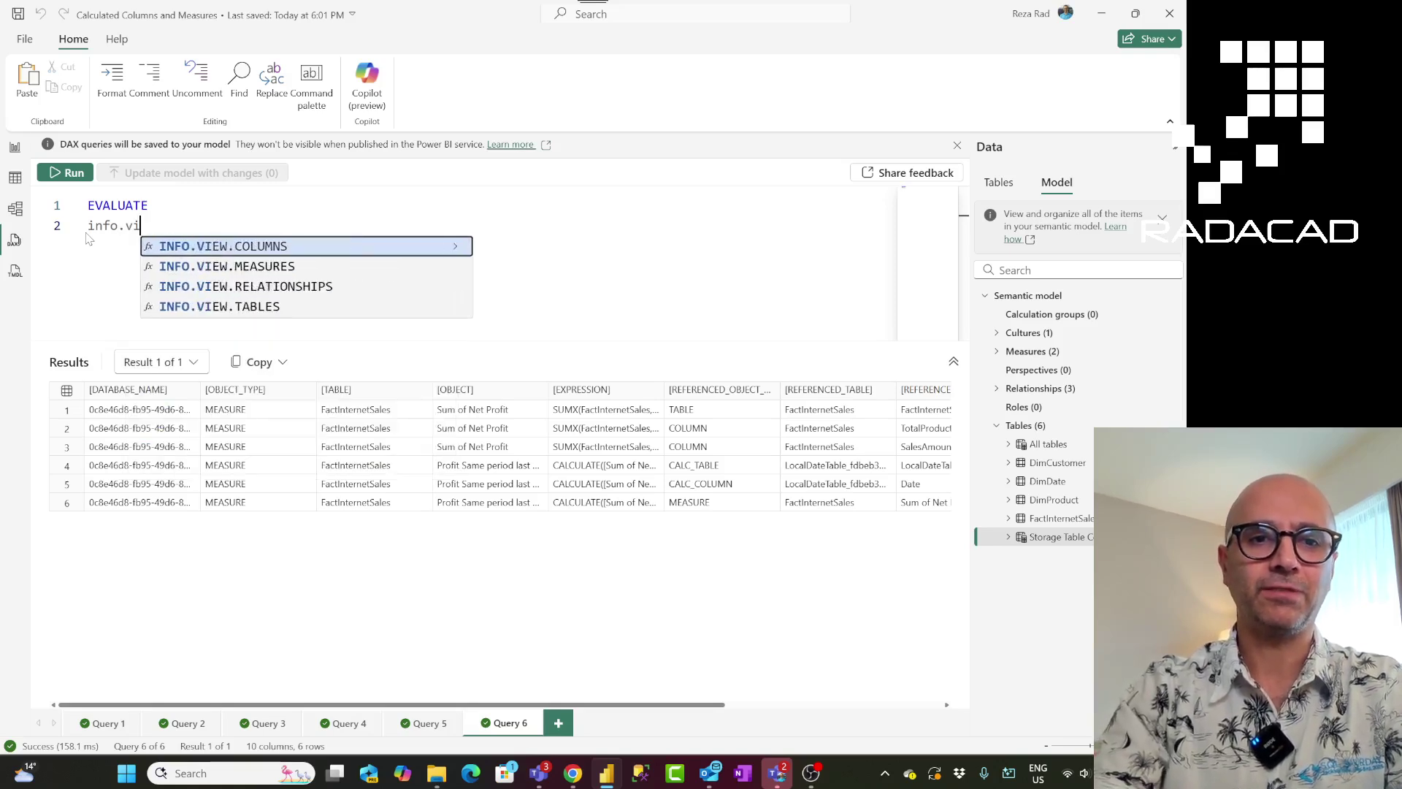
pyautogui.press('Down')
pyautogui.press('Down')
pyautogui.press('Tab')
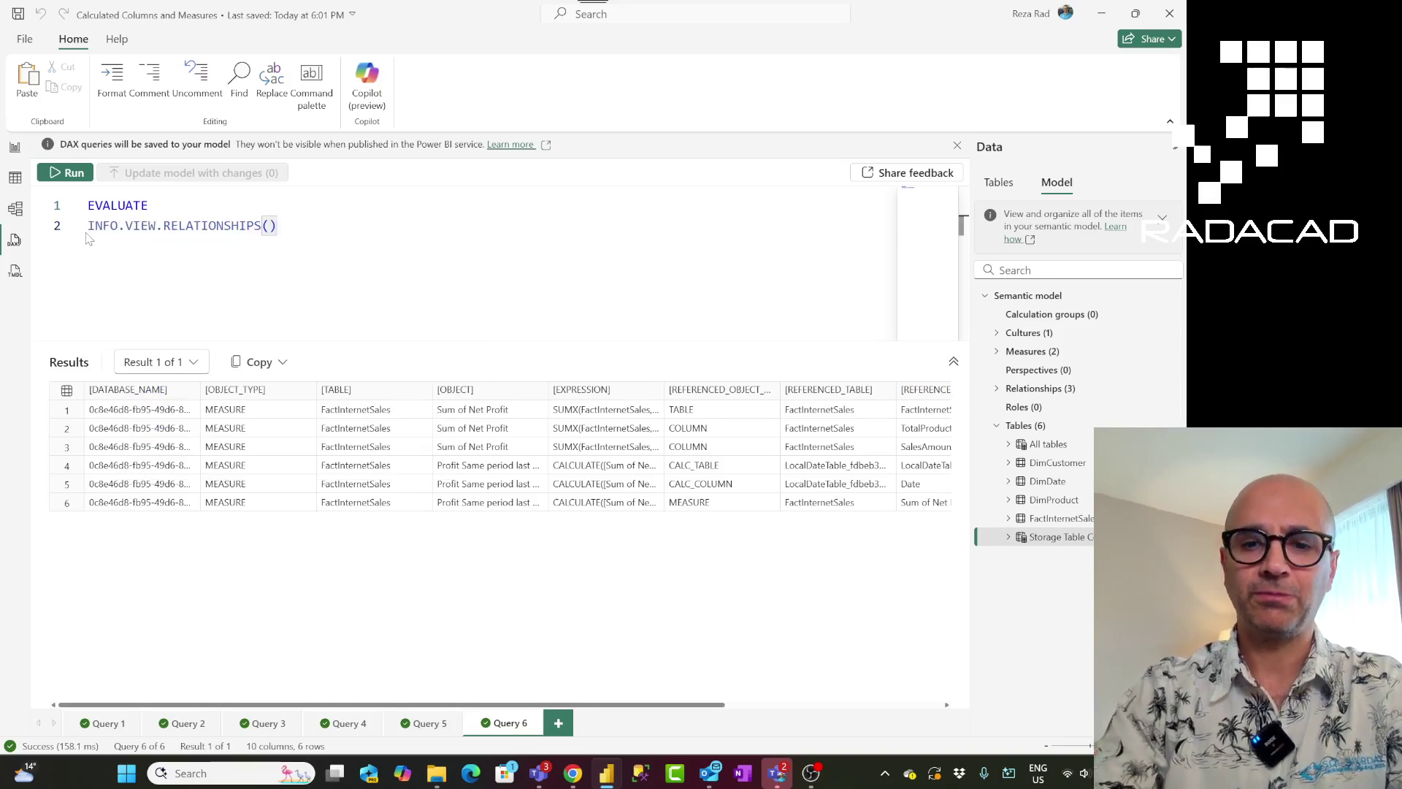
pyautogui.click(61, 180)
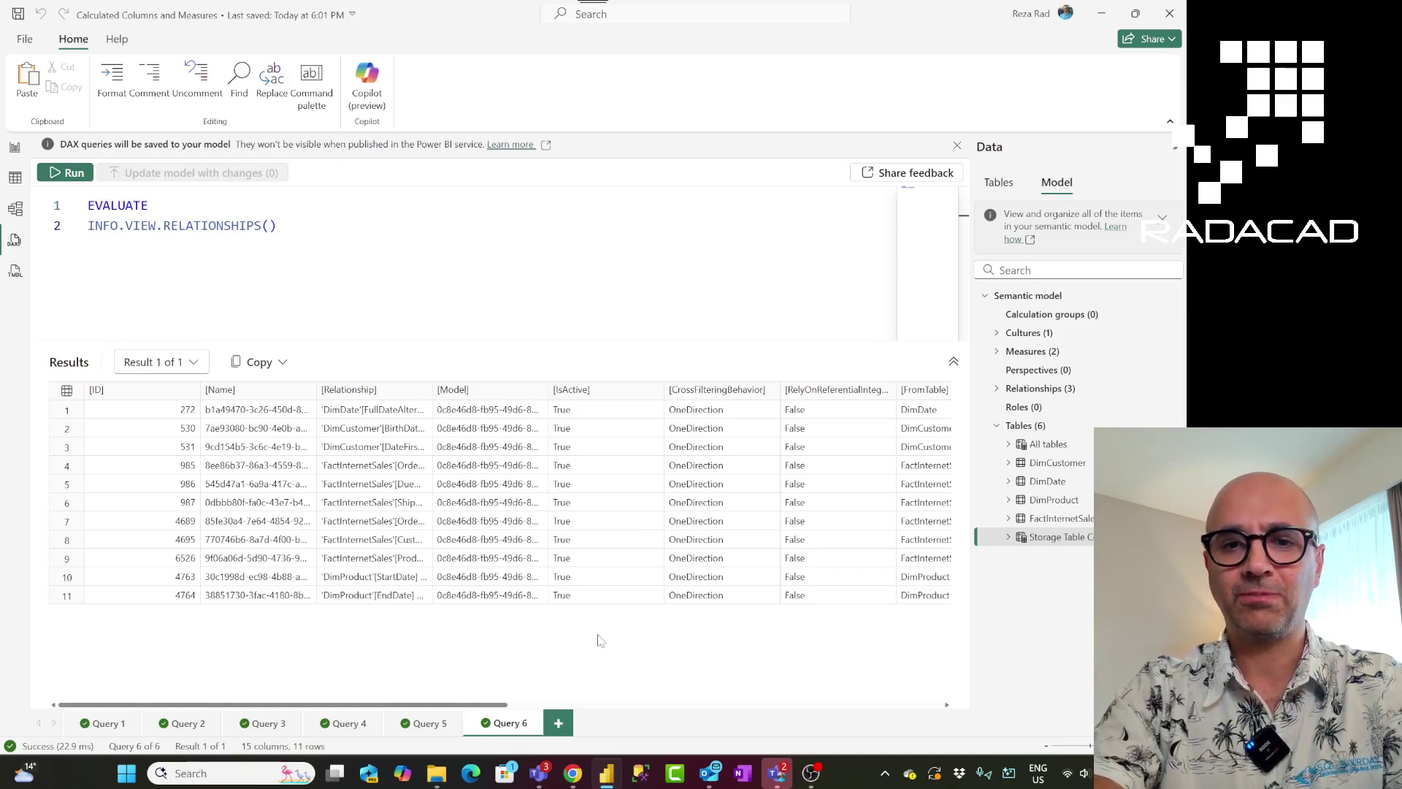
# Look through the relationship result columns across to the table, column, cardinality and state details
pyautogui.hscroll(5, 480, 710)
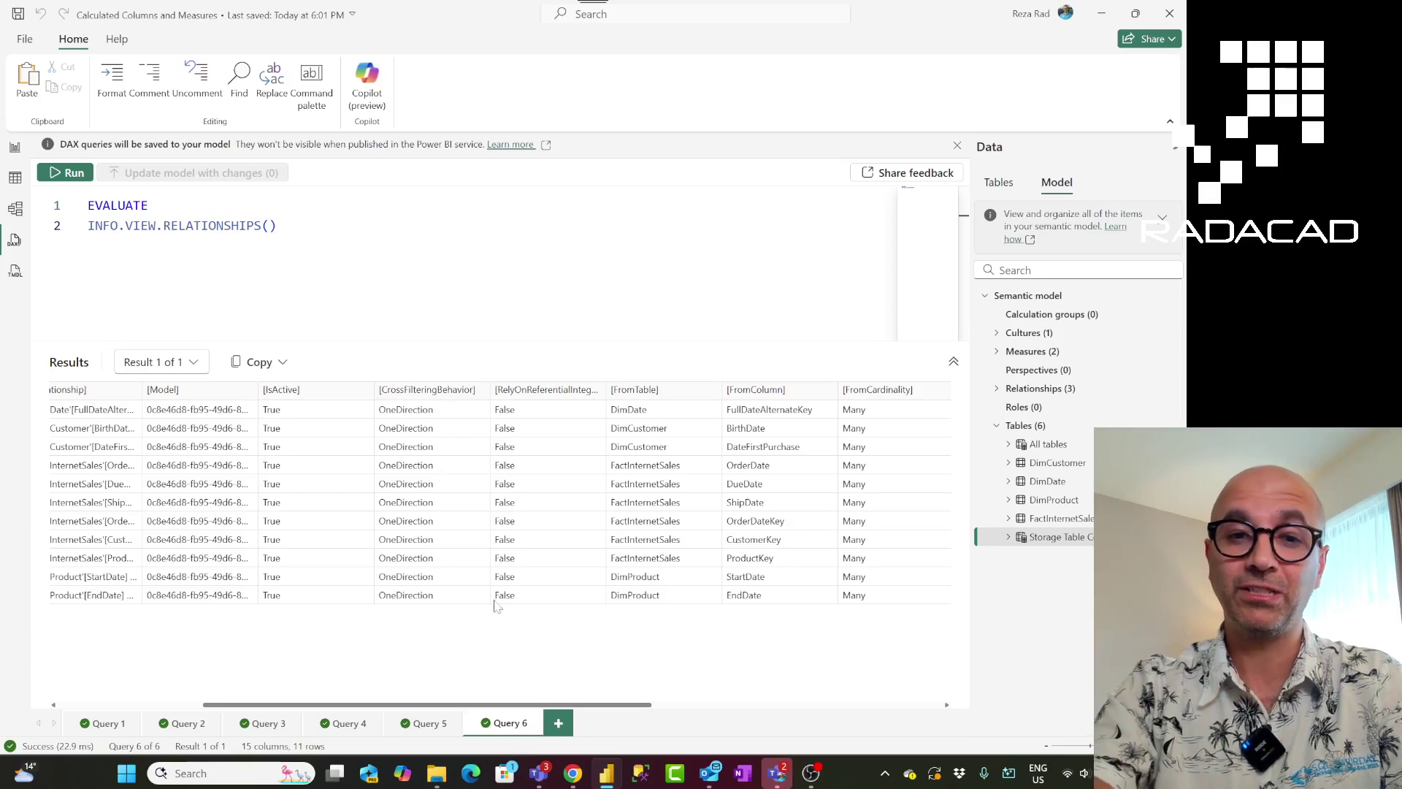
pyautogui.hscroll(2, 623, 709)
pyautogui.moveTo(622, 707); pyautogui.dragTo(816, 717)
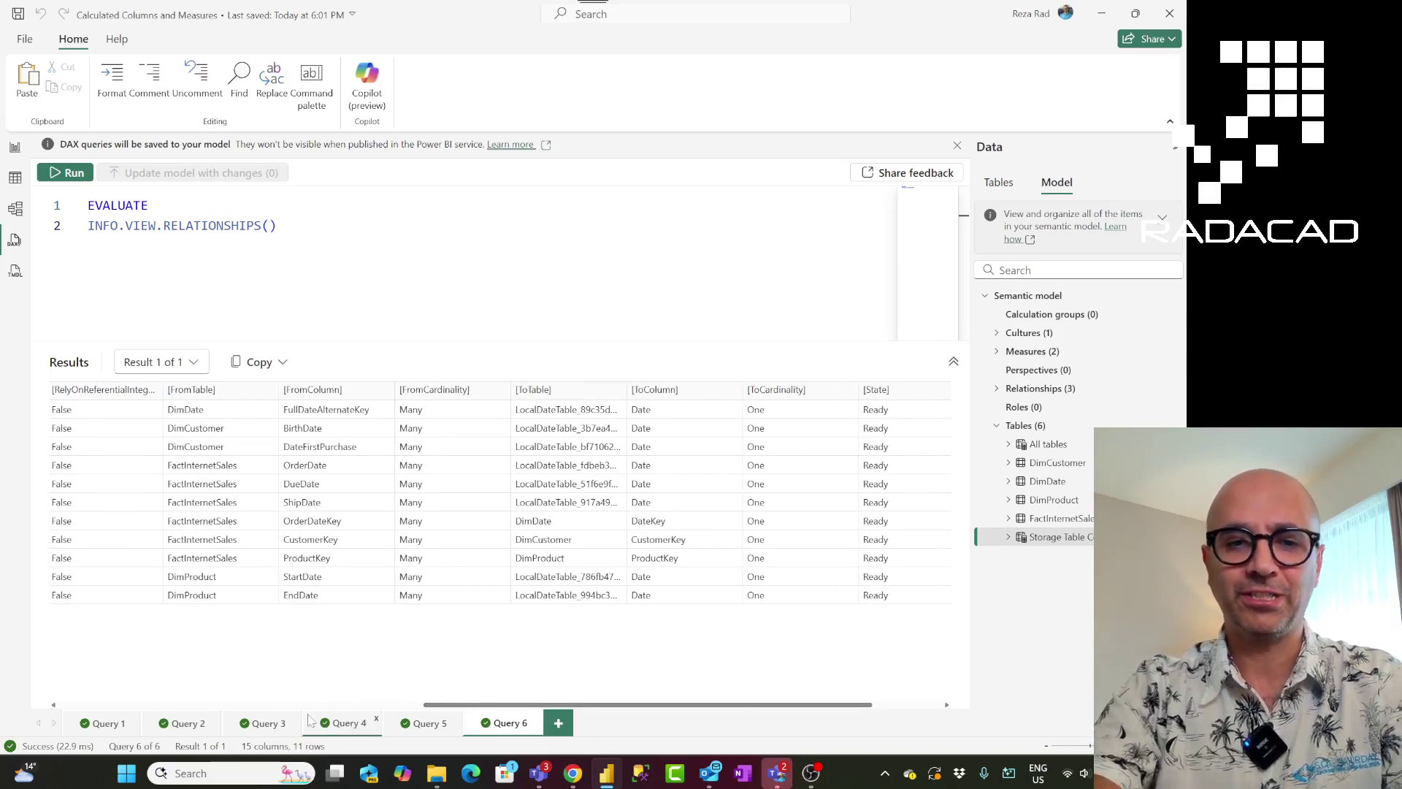
# Return to Query 3, the function list filtered for INFO.View, and clear the text selection in its code
pyautogui.click(264, 723)
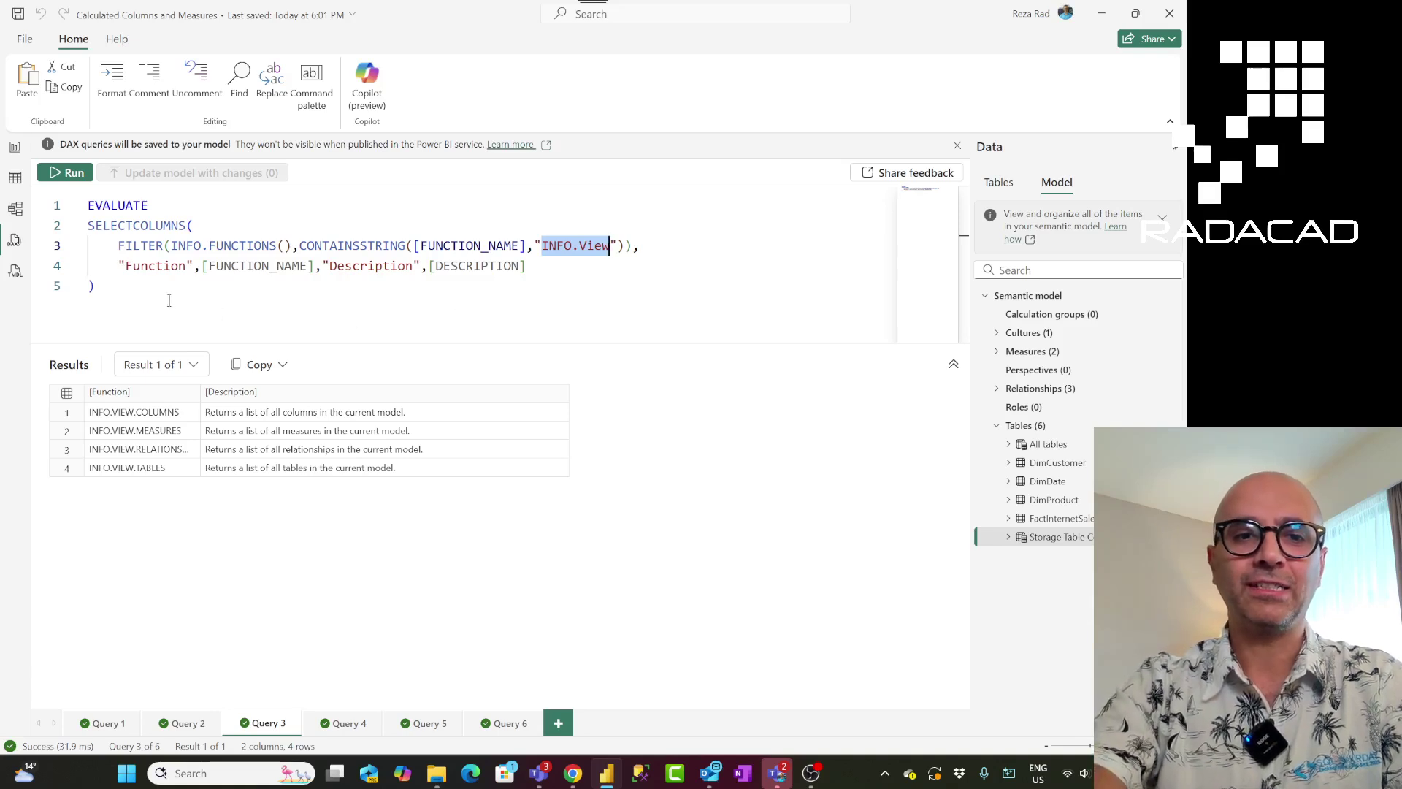
pyautogui.click(117, 285)
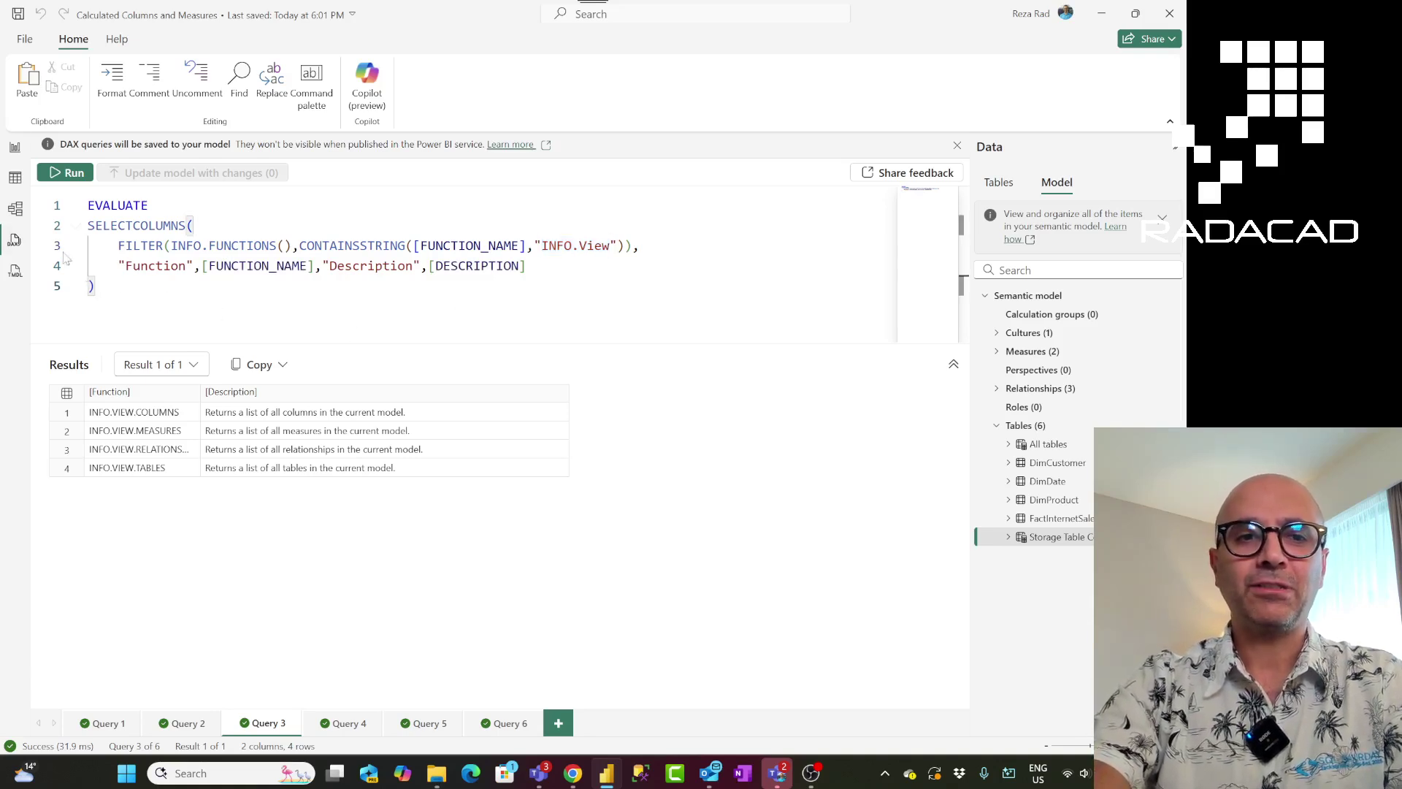
# Open the All tables calculated table in table view and examine its INFO.VIEW.TABLES() formula and the LocalDateTable rows
pyautogui.click(12, 183)
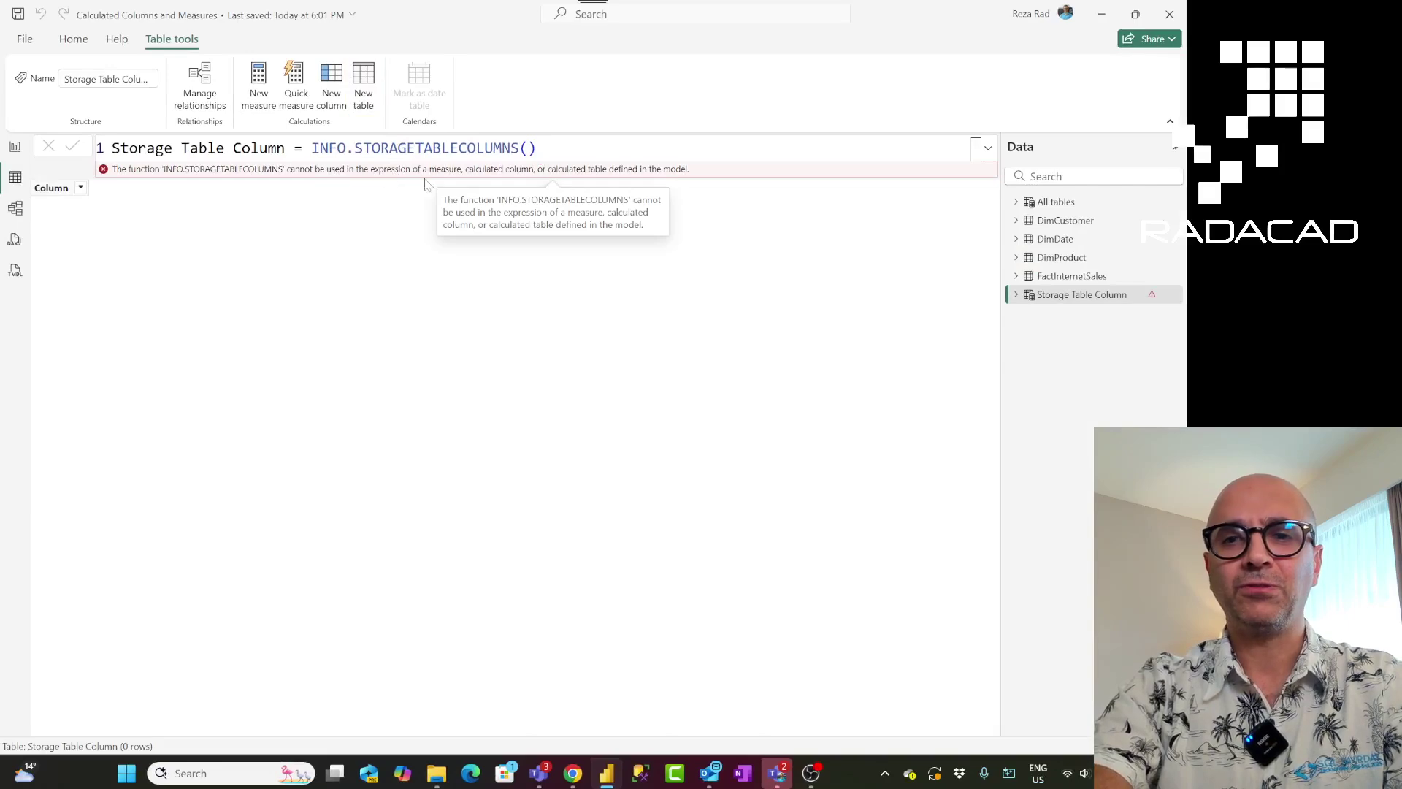
pyautogui.click(1054, 202)
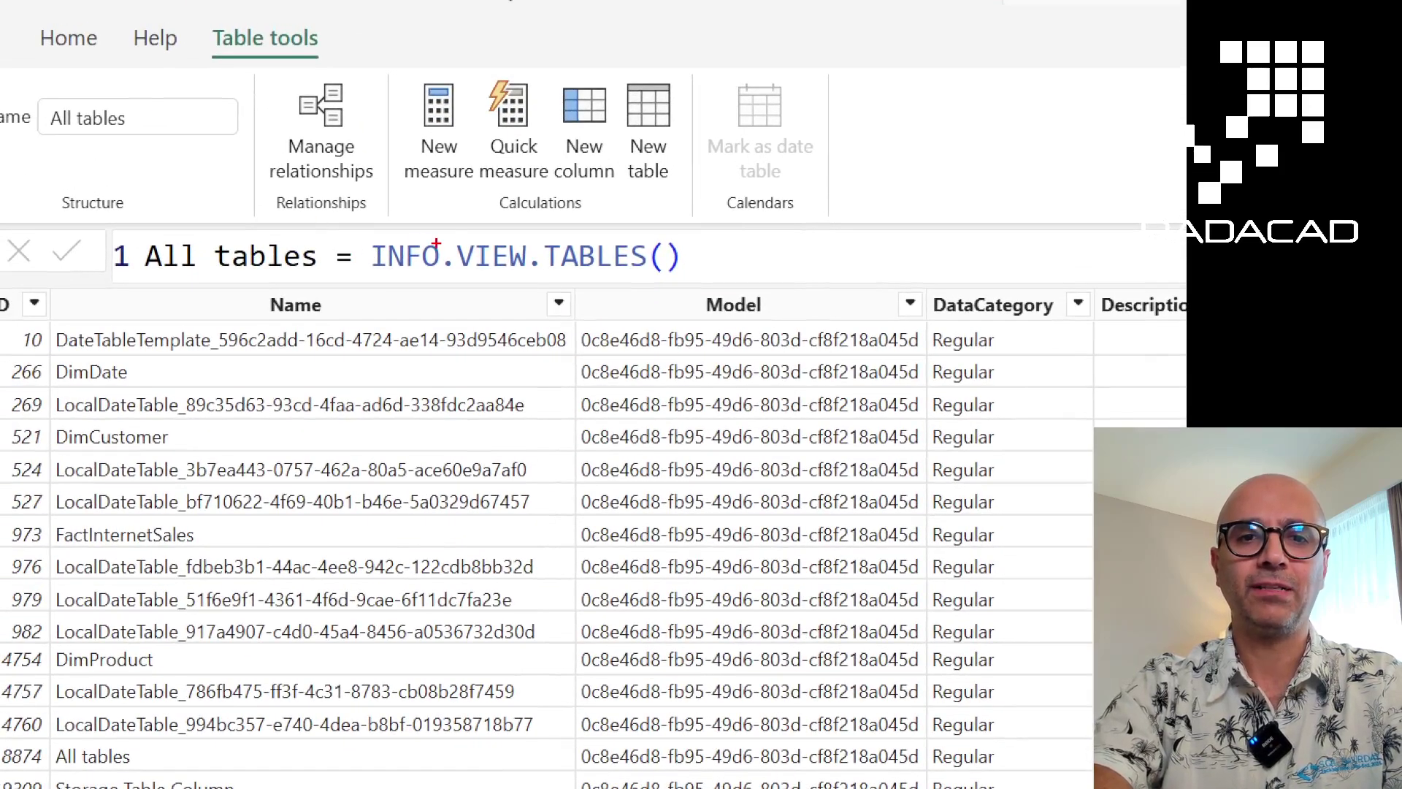
pyautogui.moveTo(358, 228)
pyautogui.mouseDown()
pyautogui.moveTo(557, 299)
pyautogui.moveTo(657, 300)
pyautogui.mouseUp()
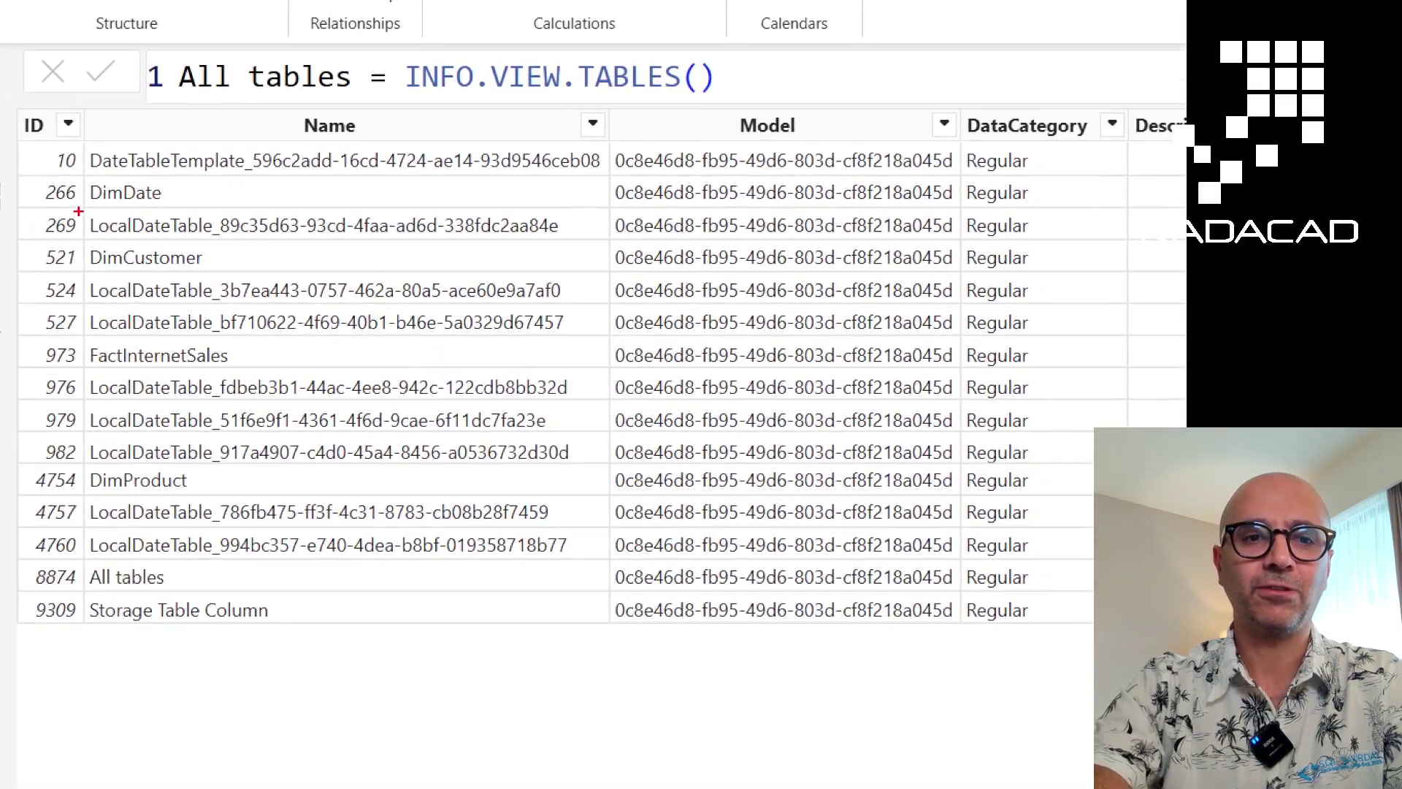
pyautogui.moveTo(58, 193); pyautogui.dragTo(232, 227)
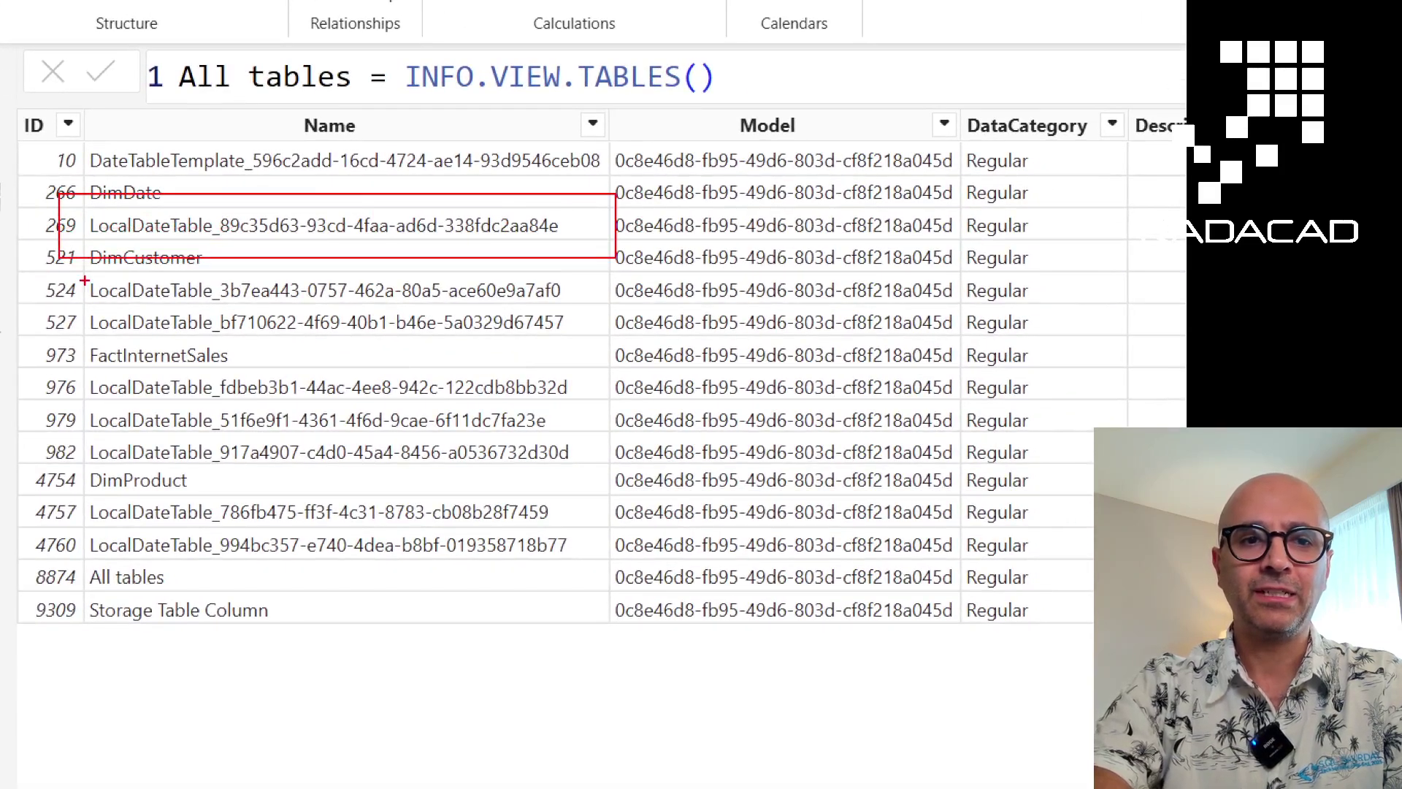
pyautogui.moveTo(67, 275); pyautogui.dragTo(627, 329)
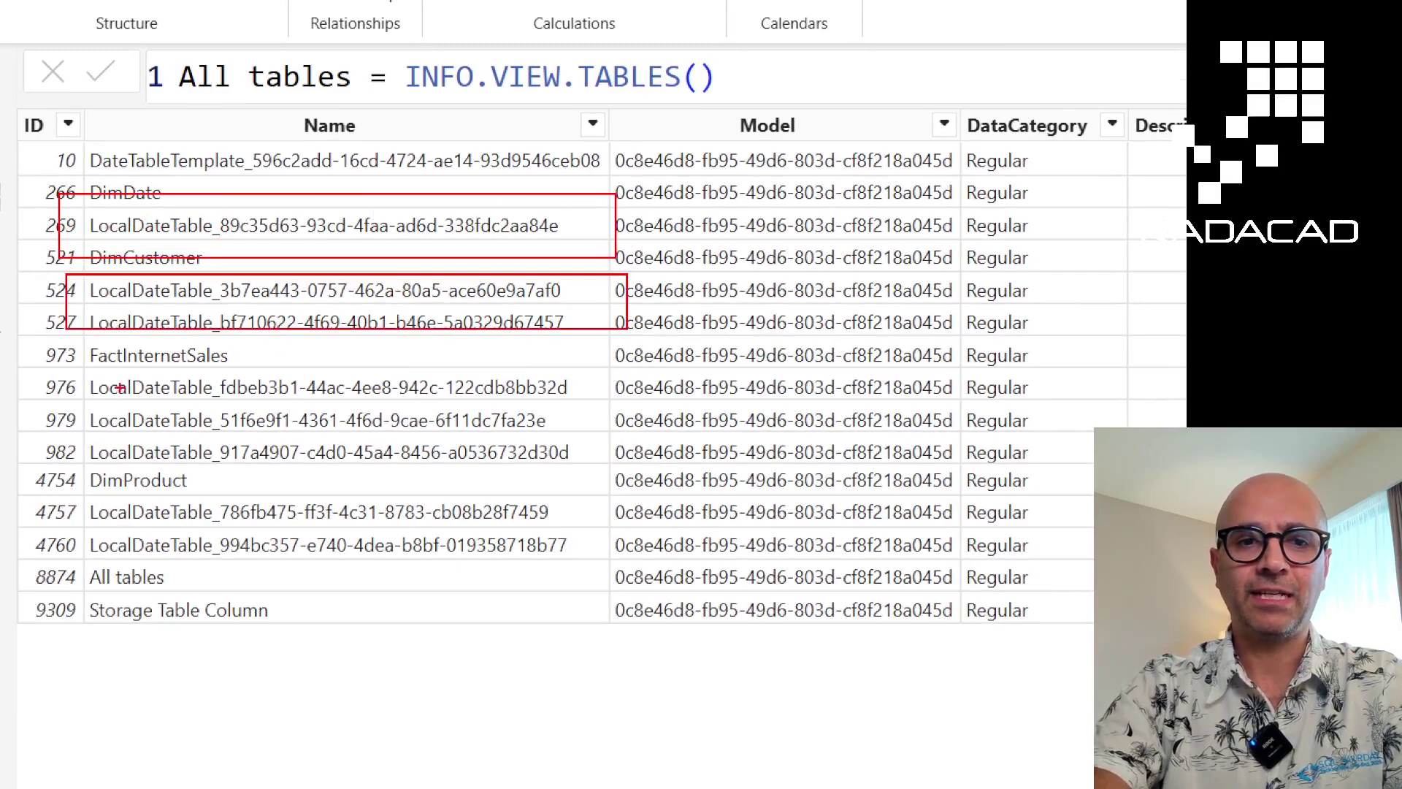
pyautogui.moveTo(70, 365); pyautogui.dragTo(641, 476)
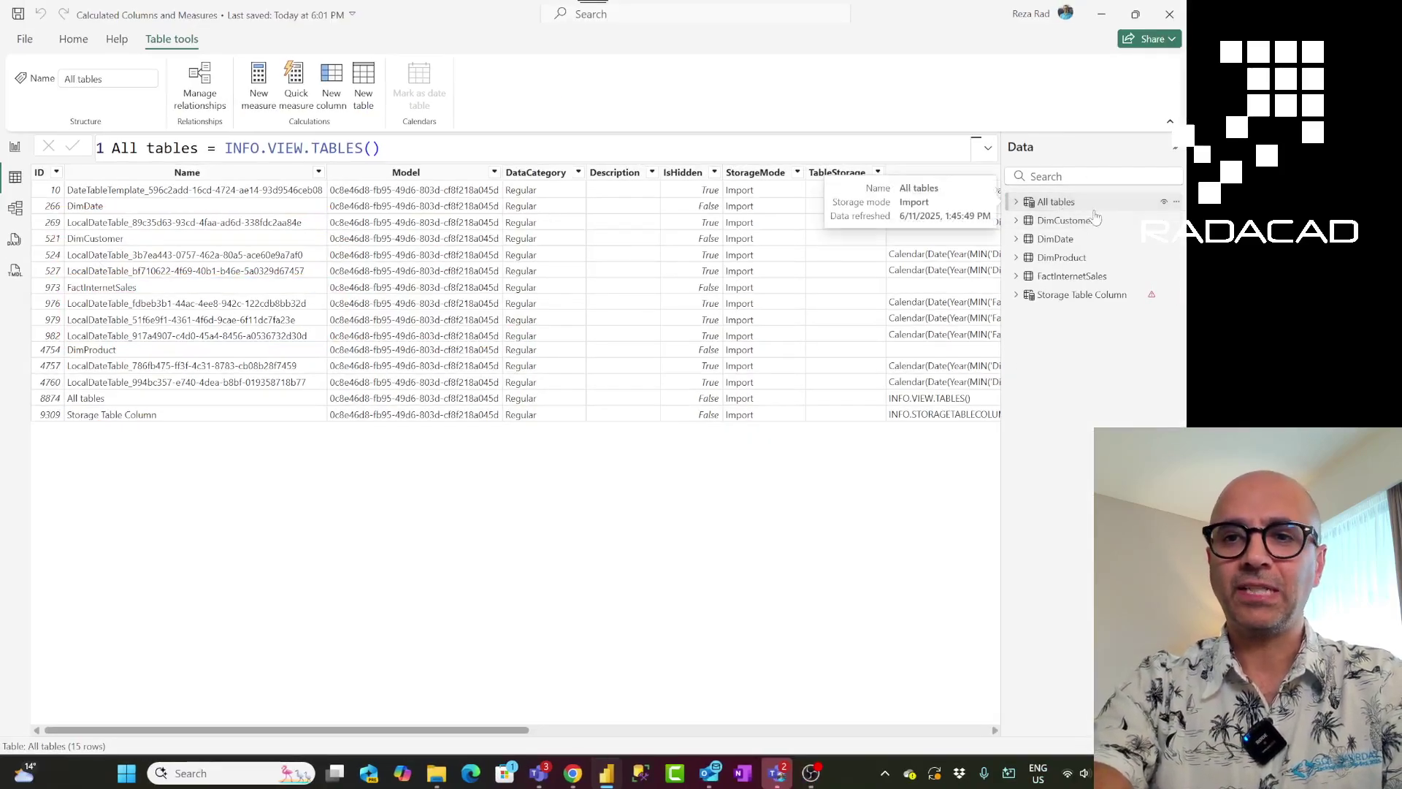
# In the report's table list on Page 2, compare the IsHidden slicer's False and True selections, finishing on True
pyautogui.click(14, 148)
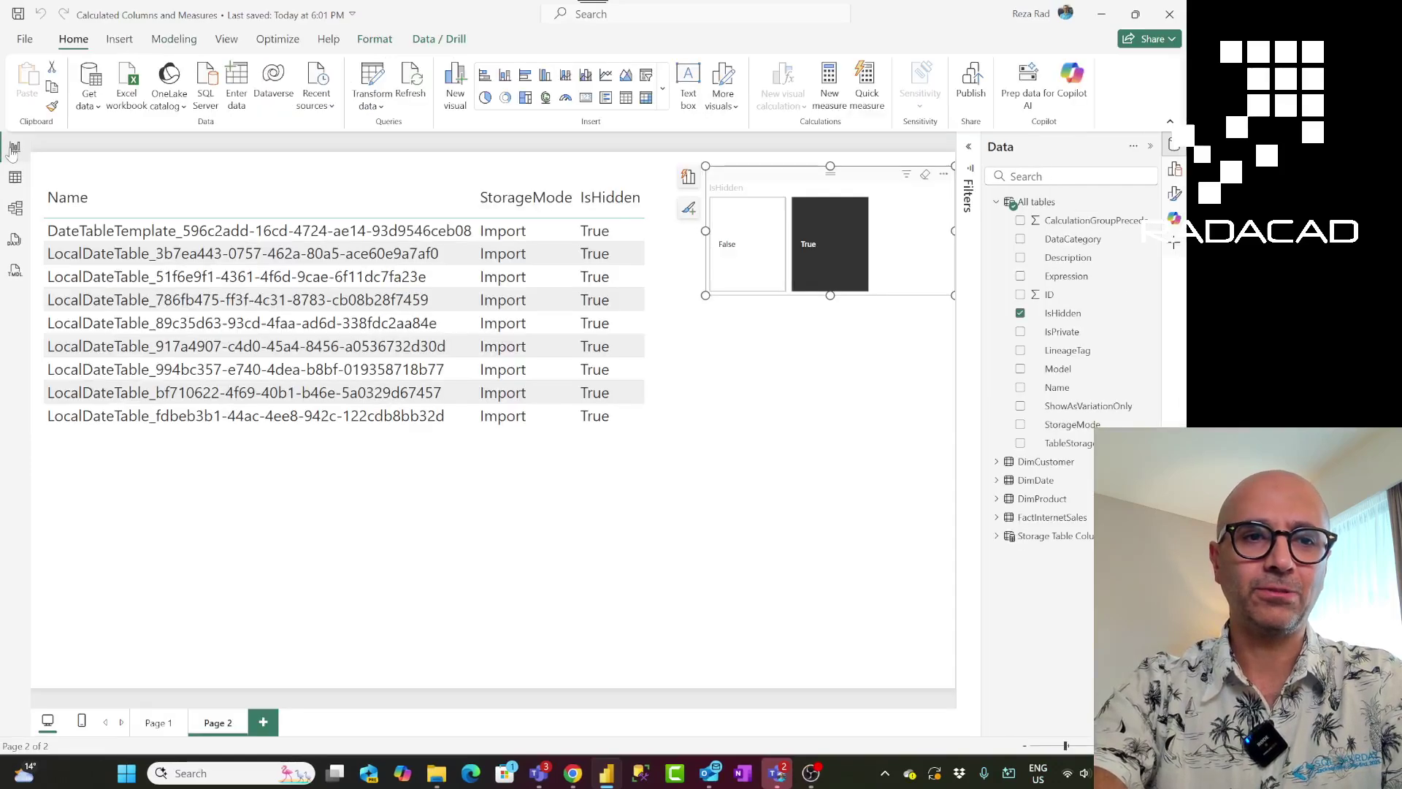
pyautogui.click(491, 504)
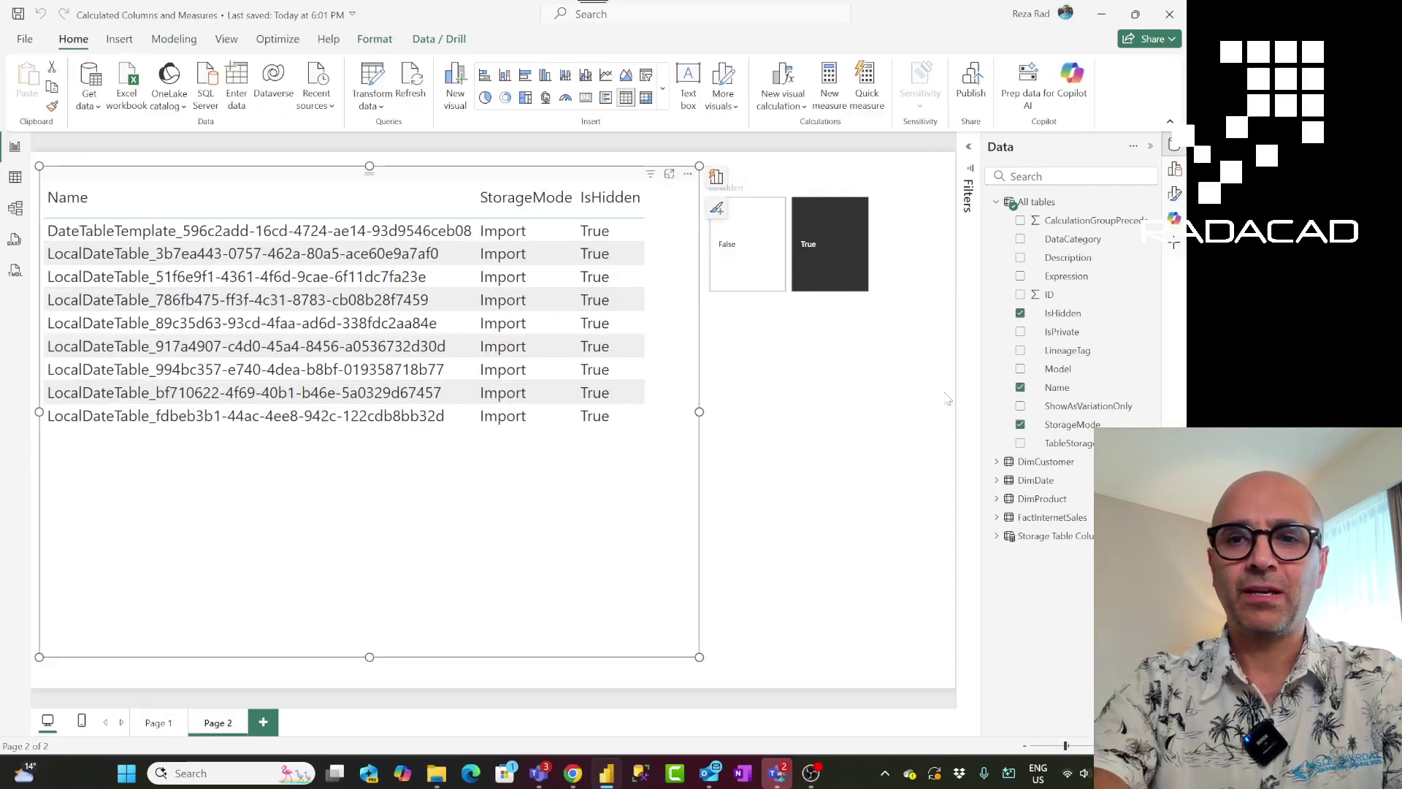
pyautogui.click(795, 188)
pyautogui.click(757, 253)
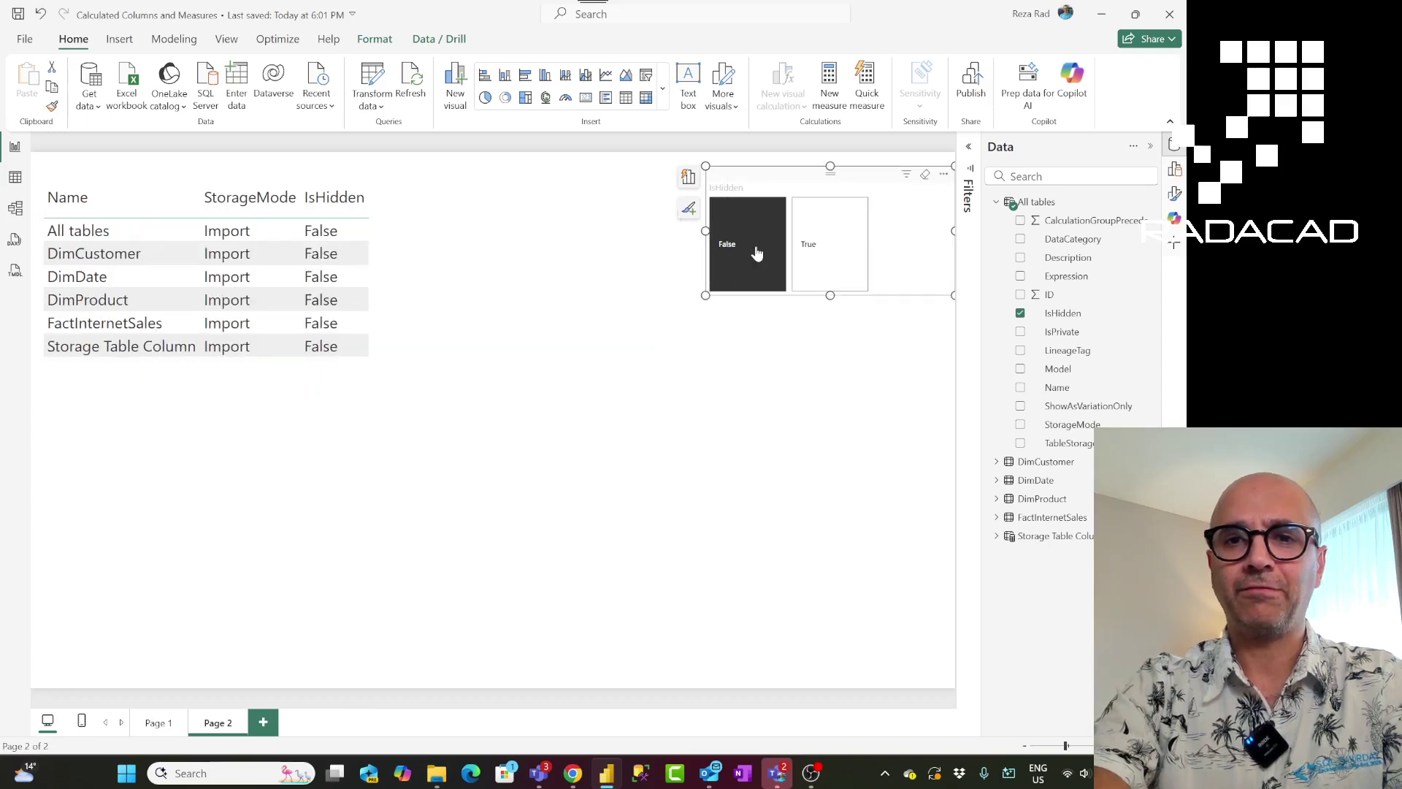
pyautogui.click(824, 252)
pyautogui.click(769, 260)
pyautogui.click(828, 272)
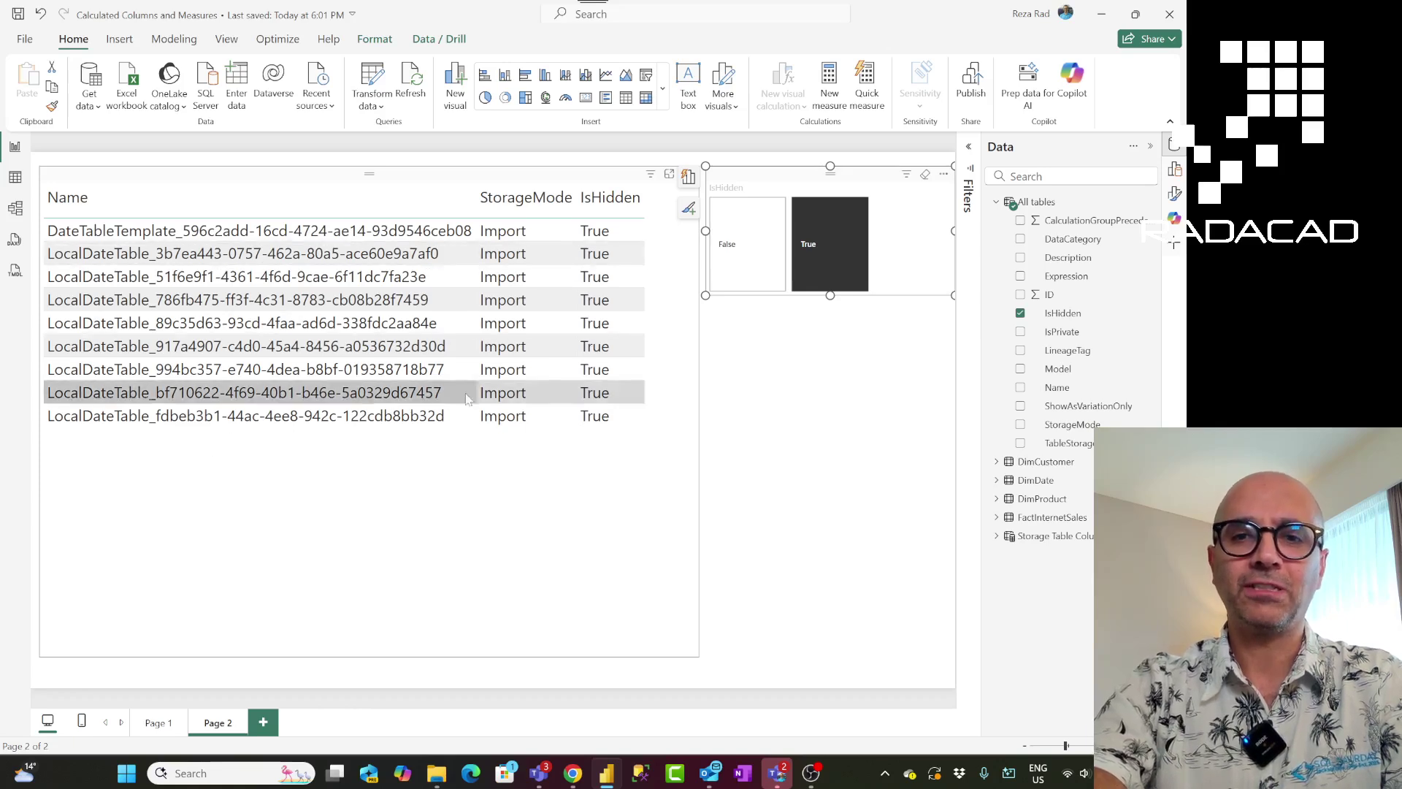
# Return to the DAX queries, open Query 4 and examine its INFO.STORAGETABLECOLUMNS() call and the surrounding SELECTCOLUMNS expression
pyautogui.click(14, 240)
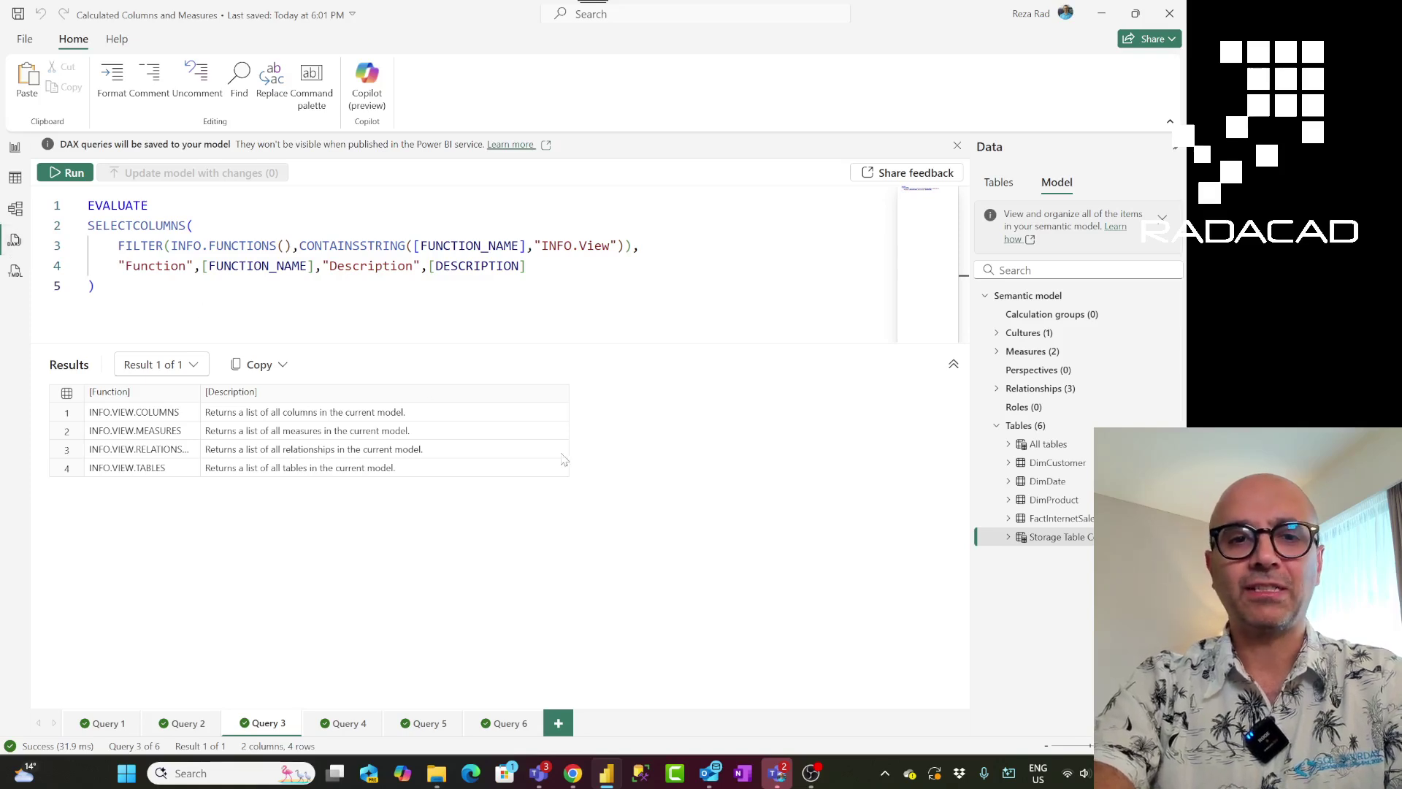
pyautogui.click(346, 723)
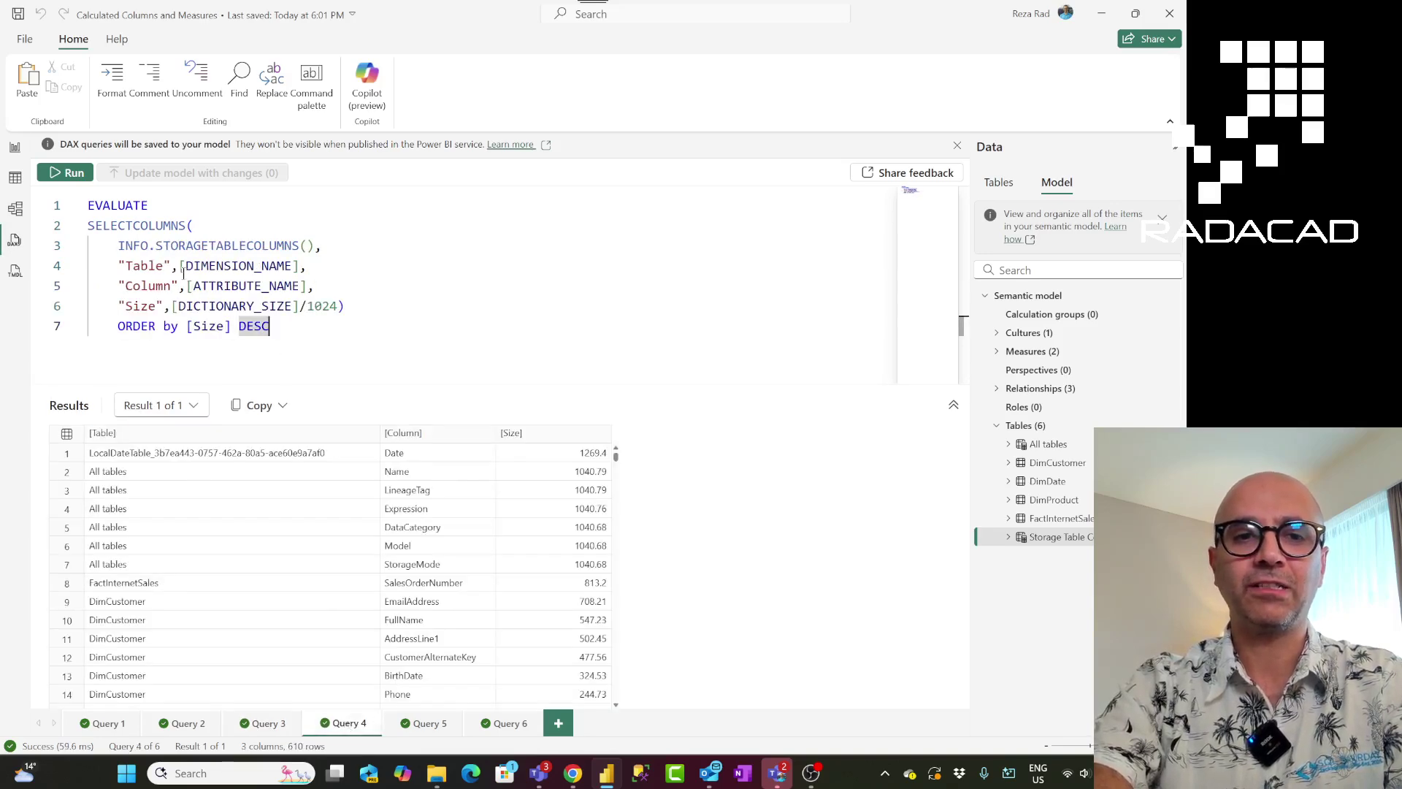
pyautogui.moveTo(118, 246); pyautogui.dragTo(314, 247)
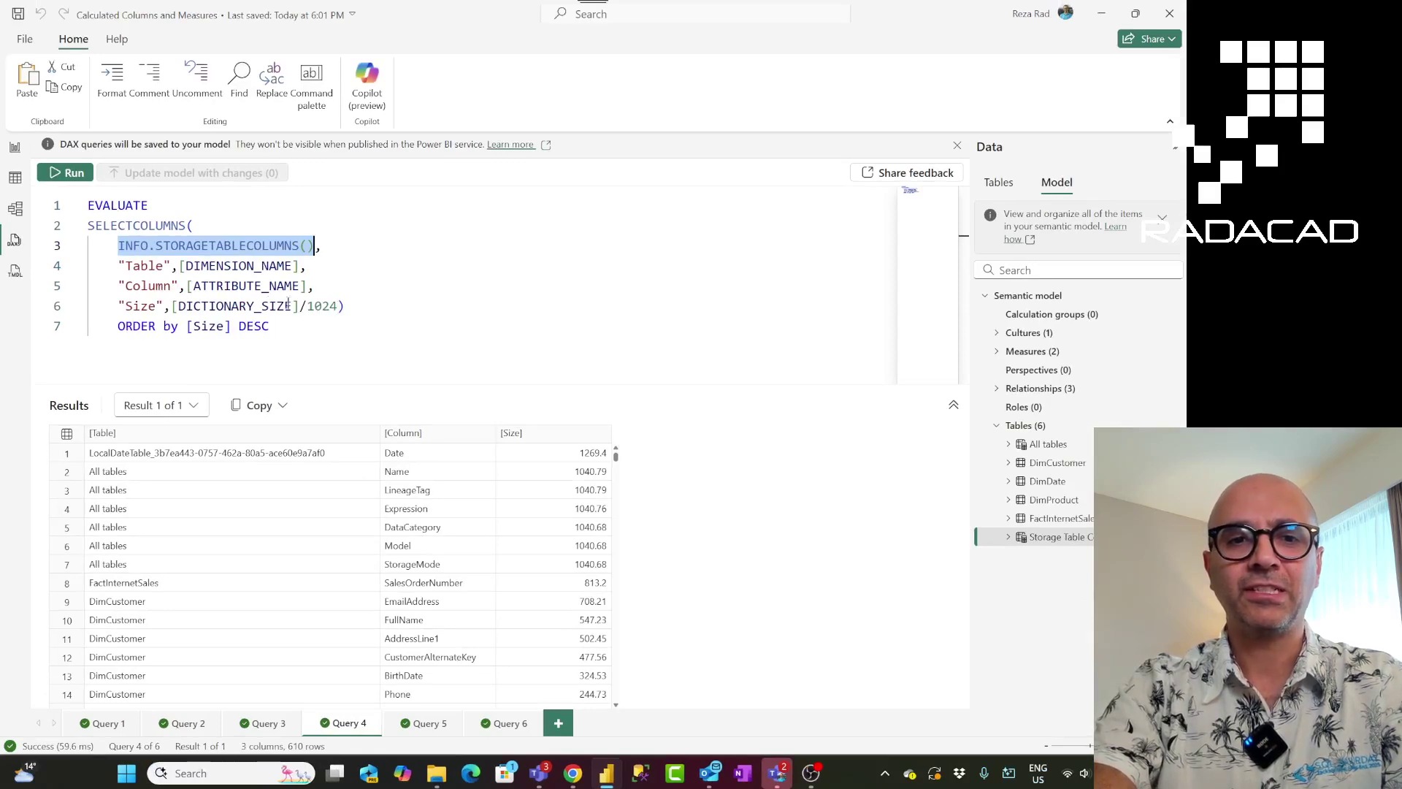
pyautogui.moveTo(91, 225)
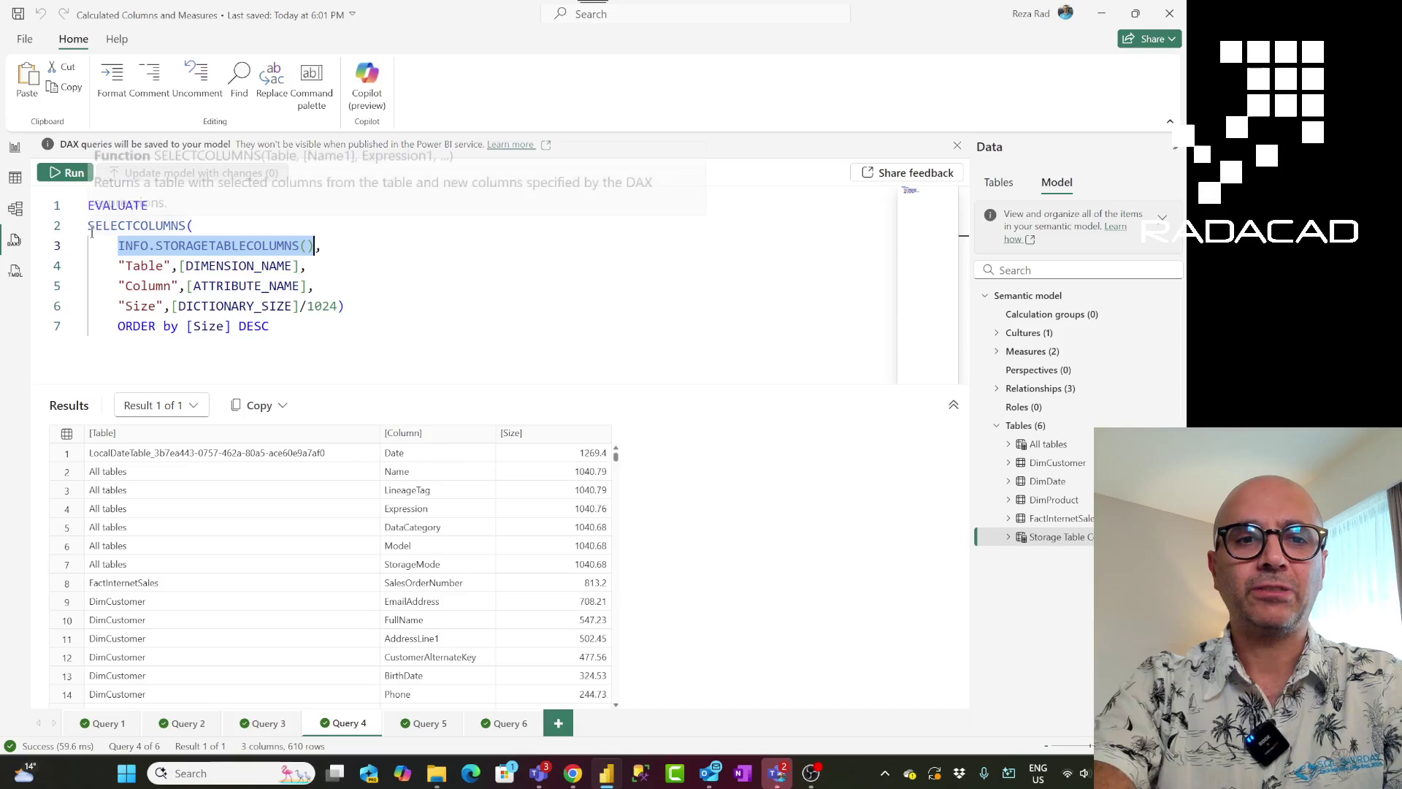
pyautogui.moveTo(90, 225); pyautogui.dragTo(376, 310)
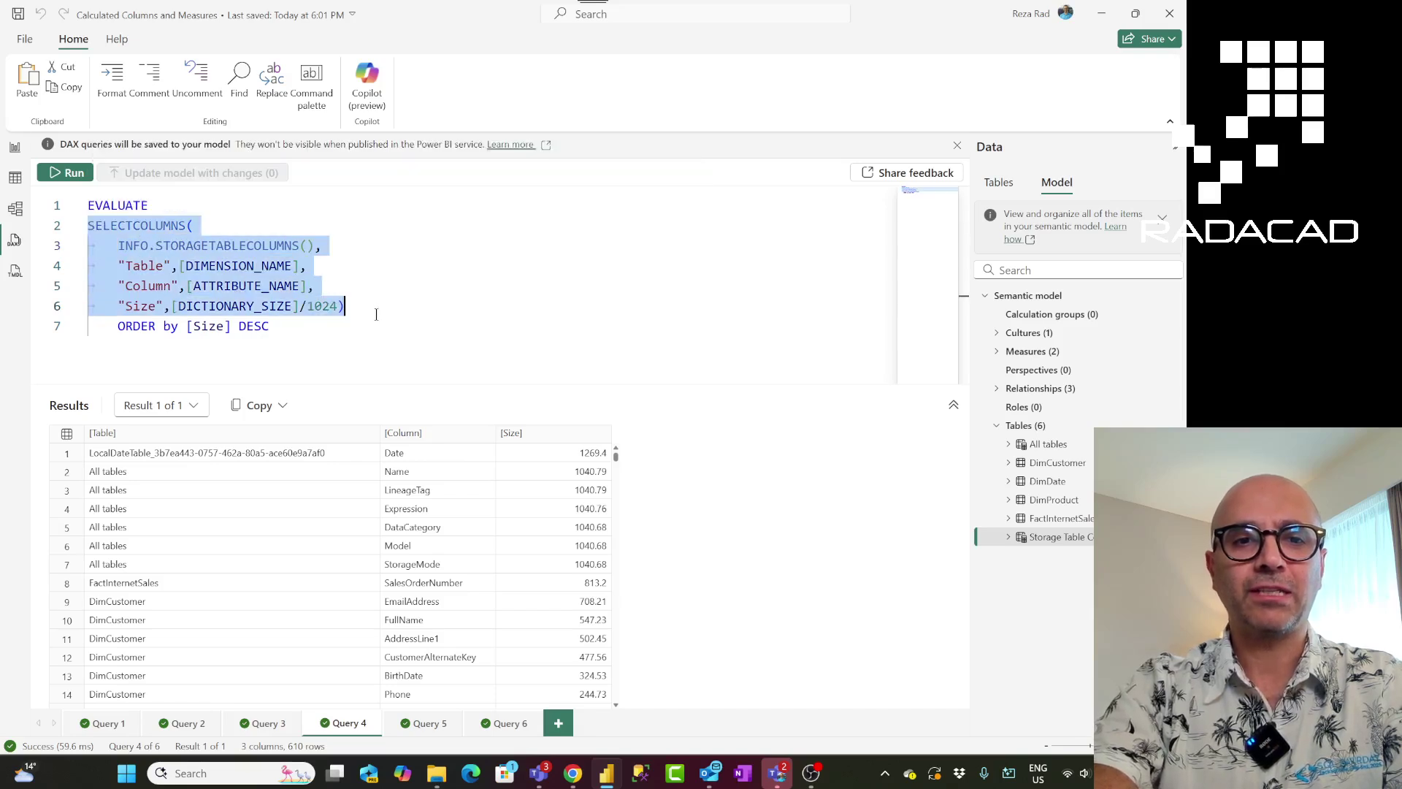
pyautogui.click(287, 334)
# Look through the Query 4 results to compare the dictionary sizes of the columns in each table
pyautogui.scroll(-2, 551, 491)
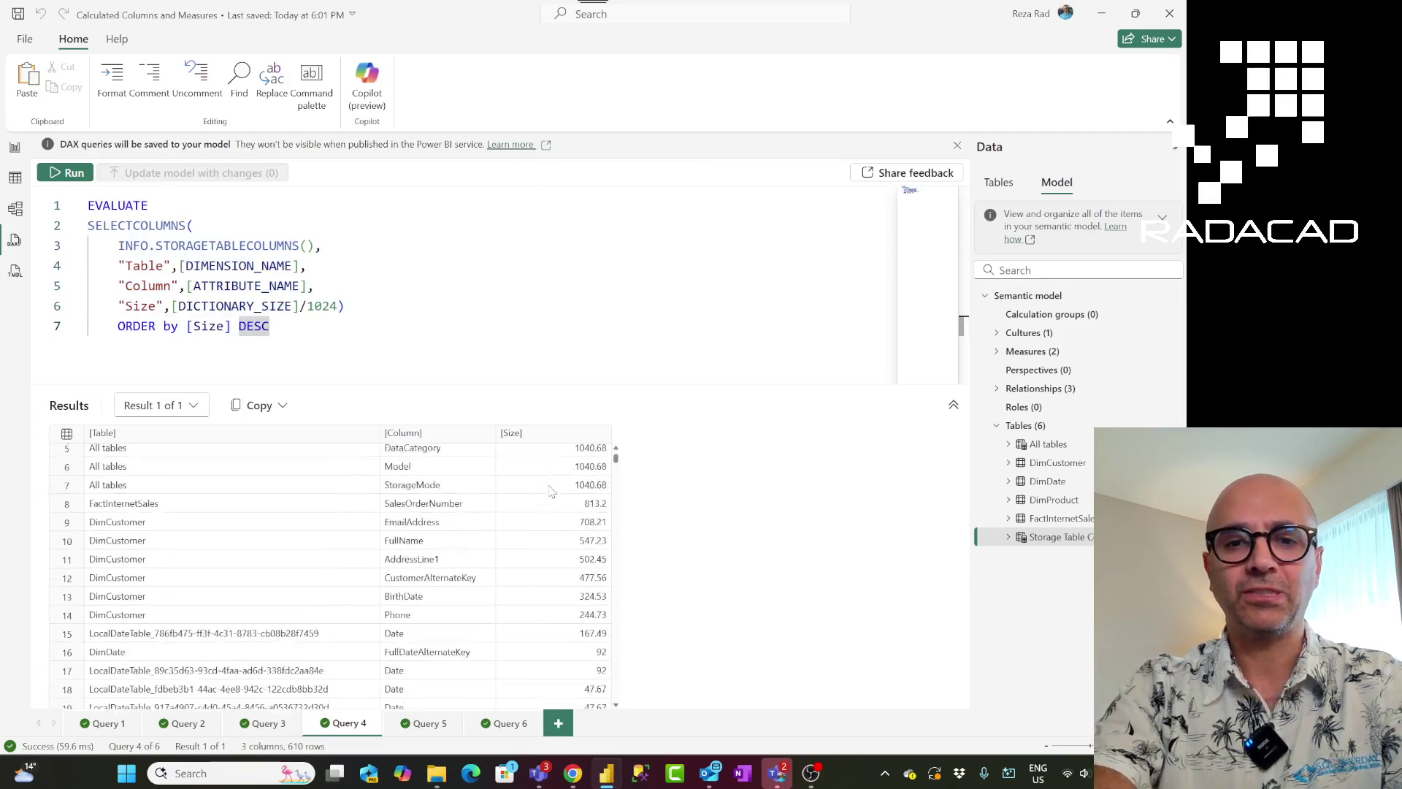
pyautogui.scroll(-3, 549, 491)
pyautogui.scroll(6, 534, 504)
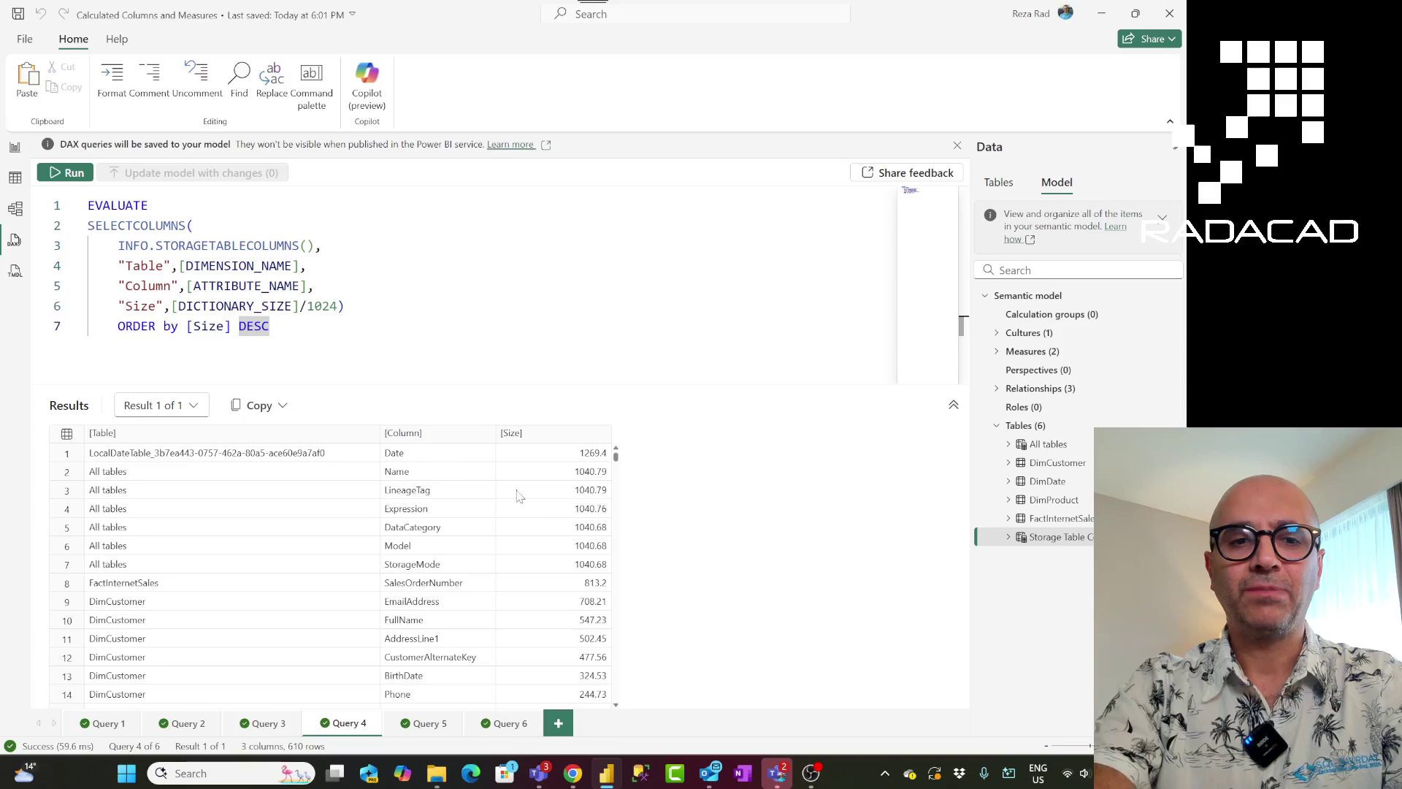
pyautogui.scroll(-3, 306, 482)
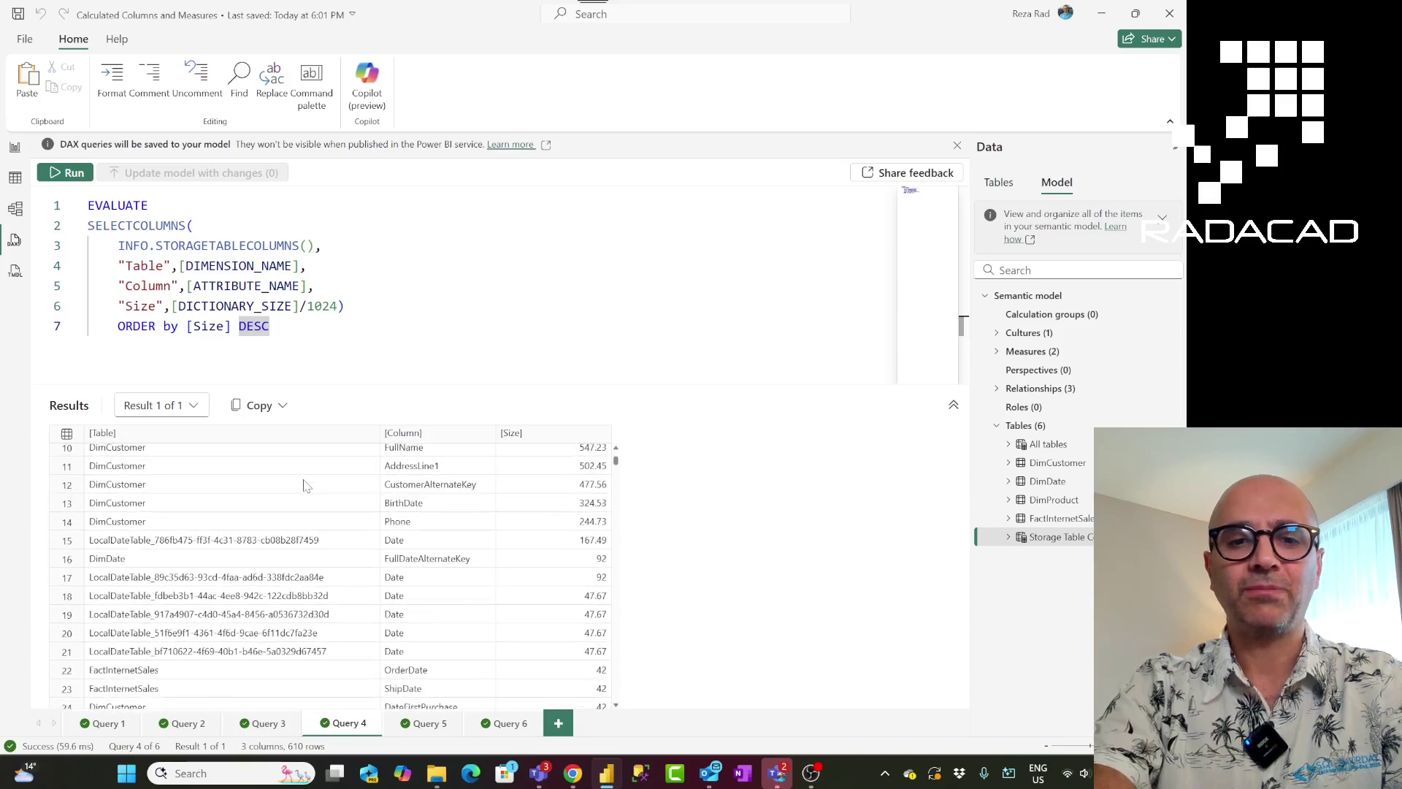
pyautogui.scroll(-5, 307, 486)
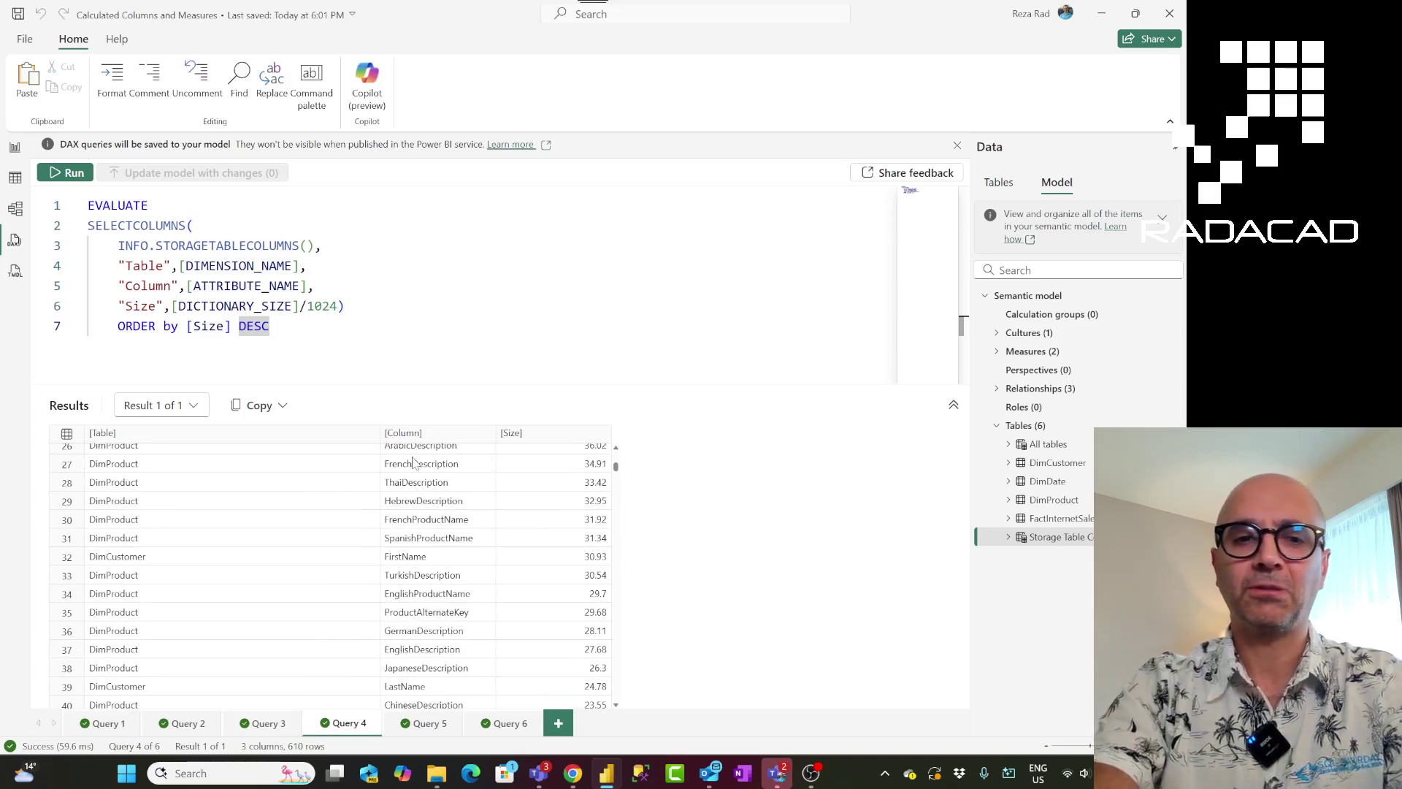
pyautogui.scroll(4, 413, 462)
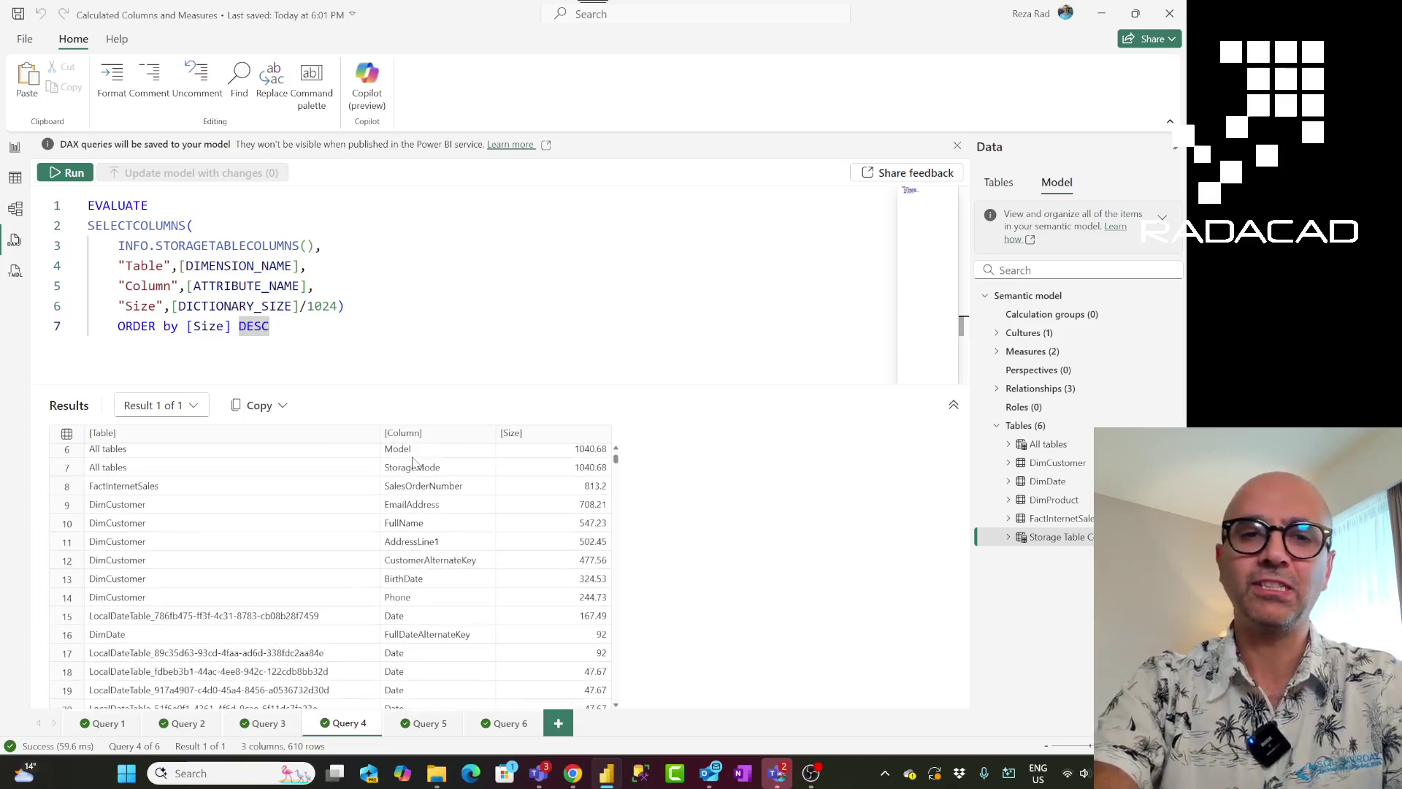